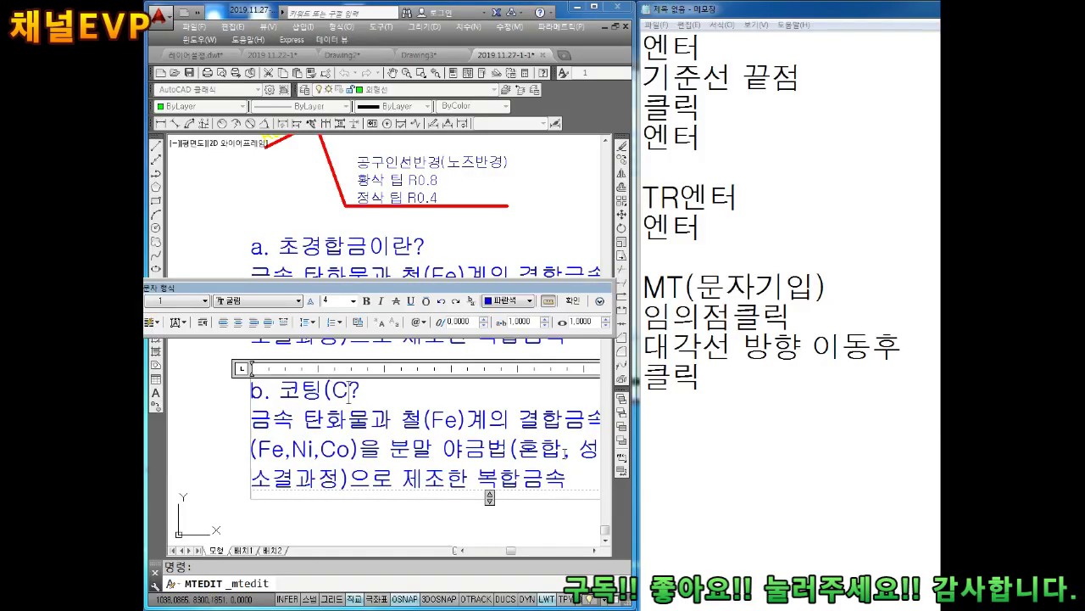
Complete heading b as 'b. 코팅(COATING)이란?' and trim the copied description back to '(Fe,Ni'
type("O")
type("ATING)")
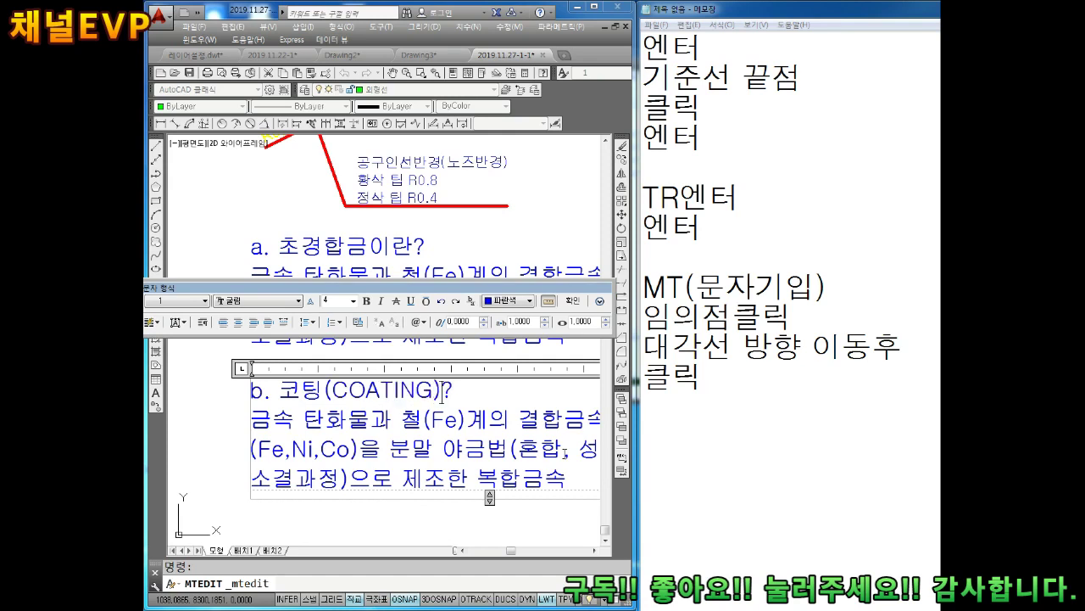
type("이란")
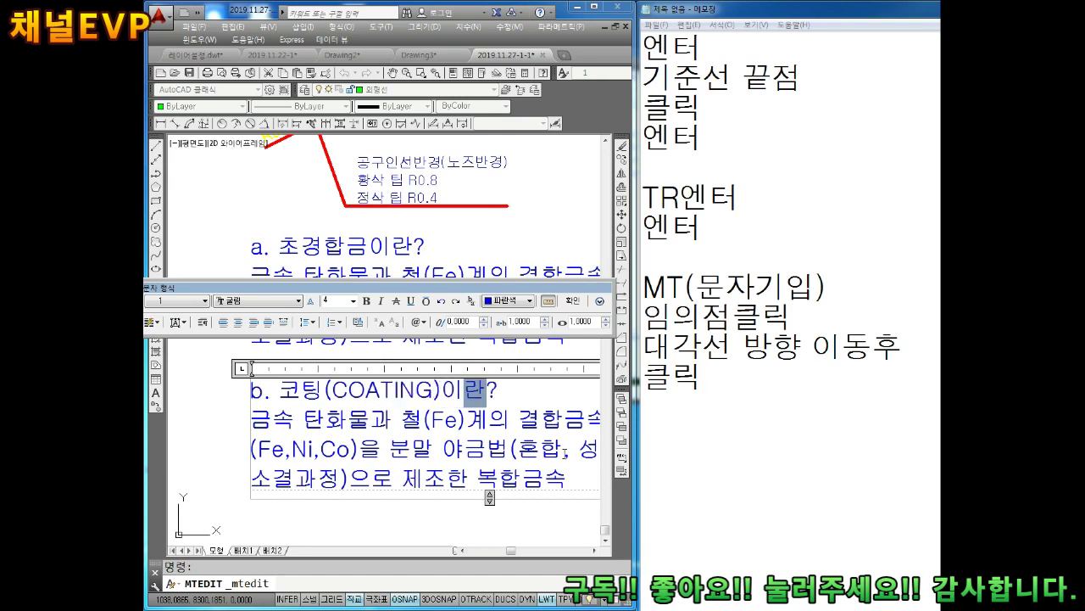
left_click(569, 481)
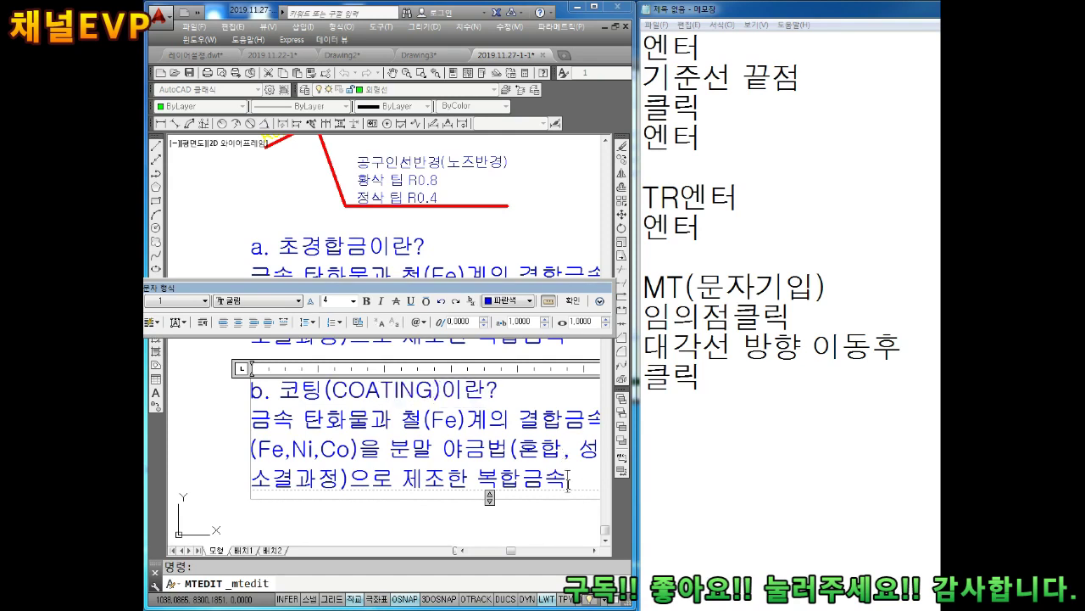
key("BackSpace")
key("BackSpace")
key("BackSpace")
key("BackSpace")
key("BackSpace")
key("BackSpace")
key("BackSpace")
key("BackSpace")
key("BackSpace")
key("BackSpace")
key("BackSpace")
key("BackSpace")
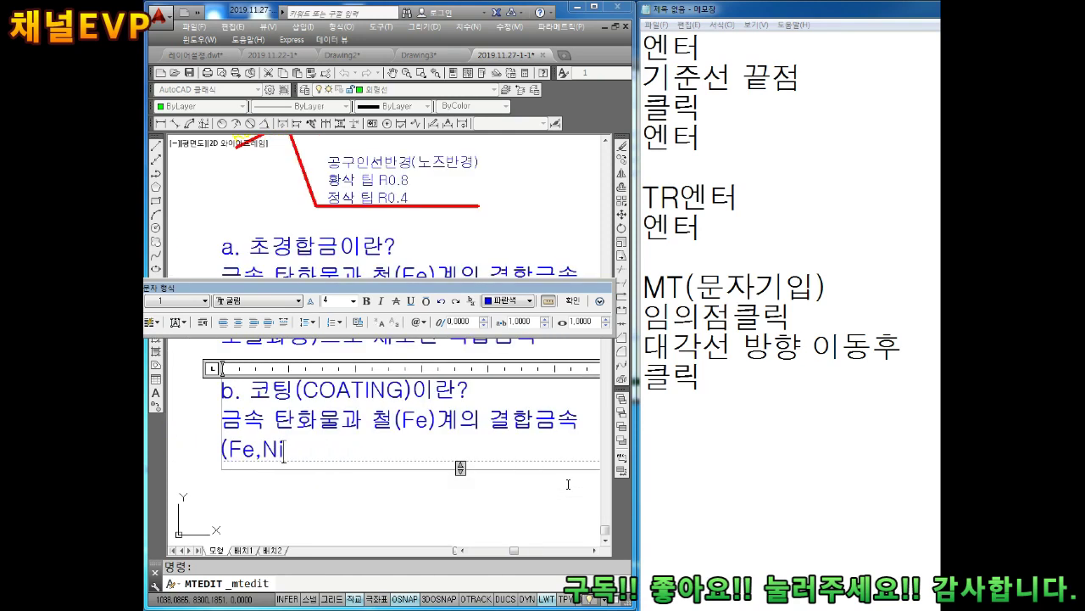
key("BackSpace")
key("BackSpace")
Replace the leftover alloy text with '재료표면에 목적하는 성질을 지닌 물질을 입혀서 사용목적에 적합한 재료를 만드는 것'
key("BackSpace")
key("BackSpace")
key("BackSpace")
key("BackSpace")
key("BackSpace")
key("BackSpace")
key("BackSpace")
key("BackSpace")
key("BackSpace")
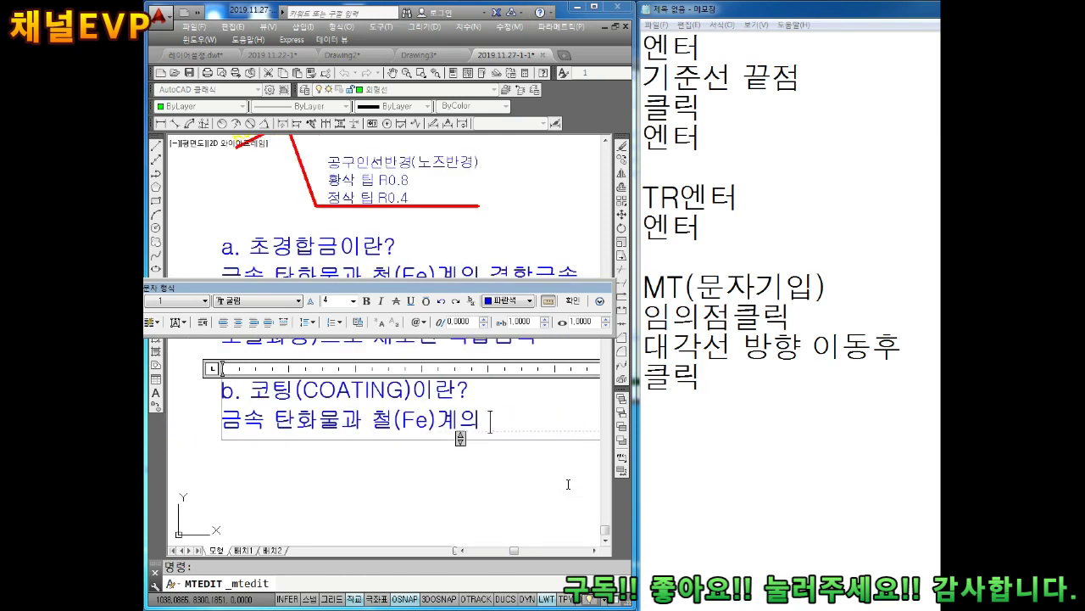
key("BackSpace")
key("BackSpace")
key("BackSpace")
key("BackSpace")
key("BackSpace")
key("BackSpace")
key("BackSpace")
key("BackSpace")
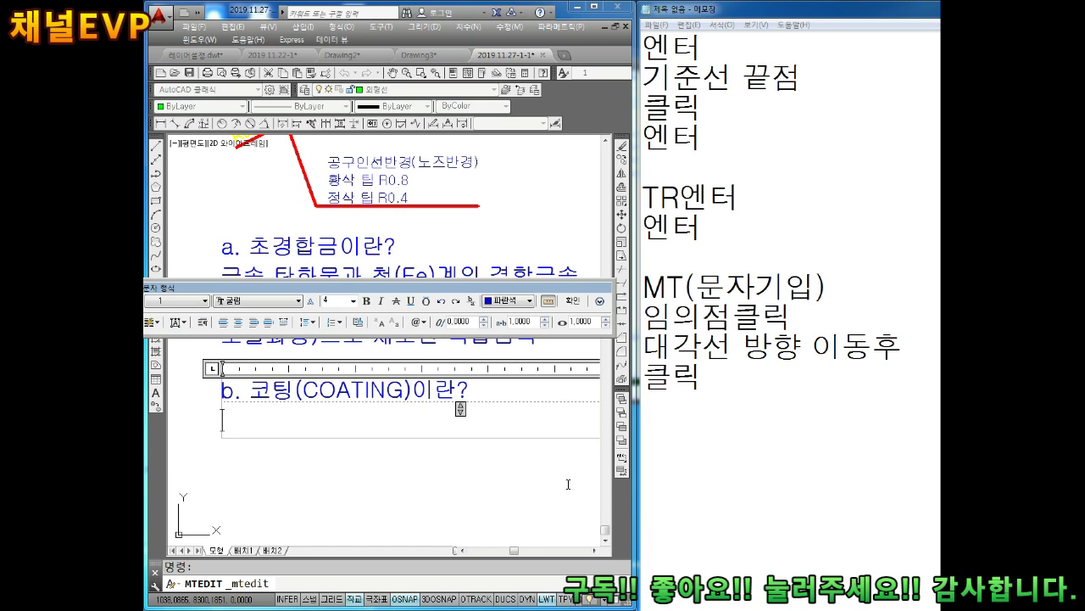
type("재")
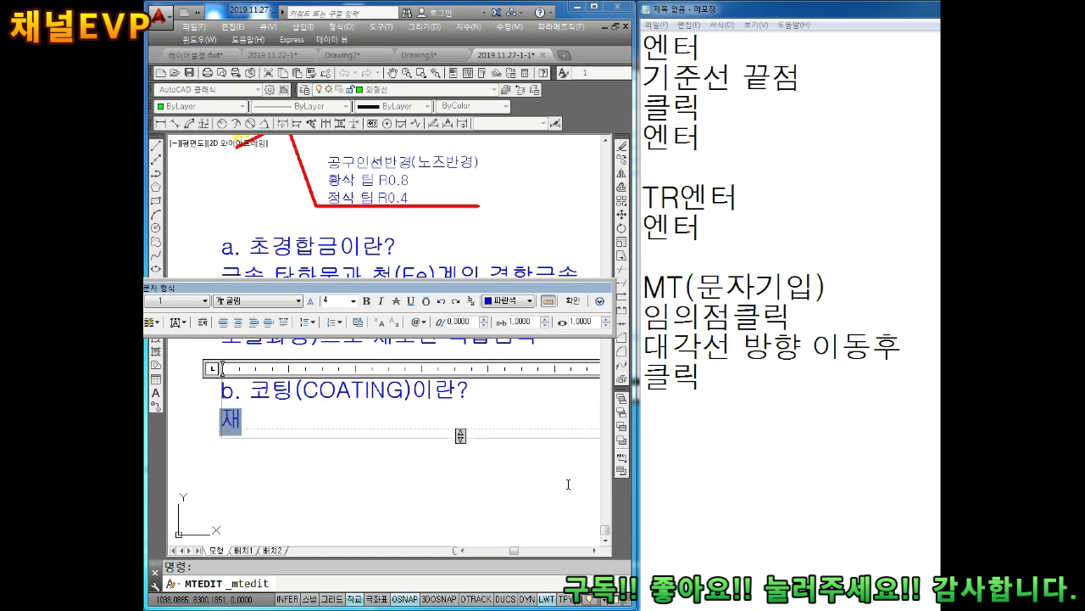
type("료")
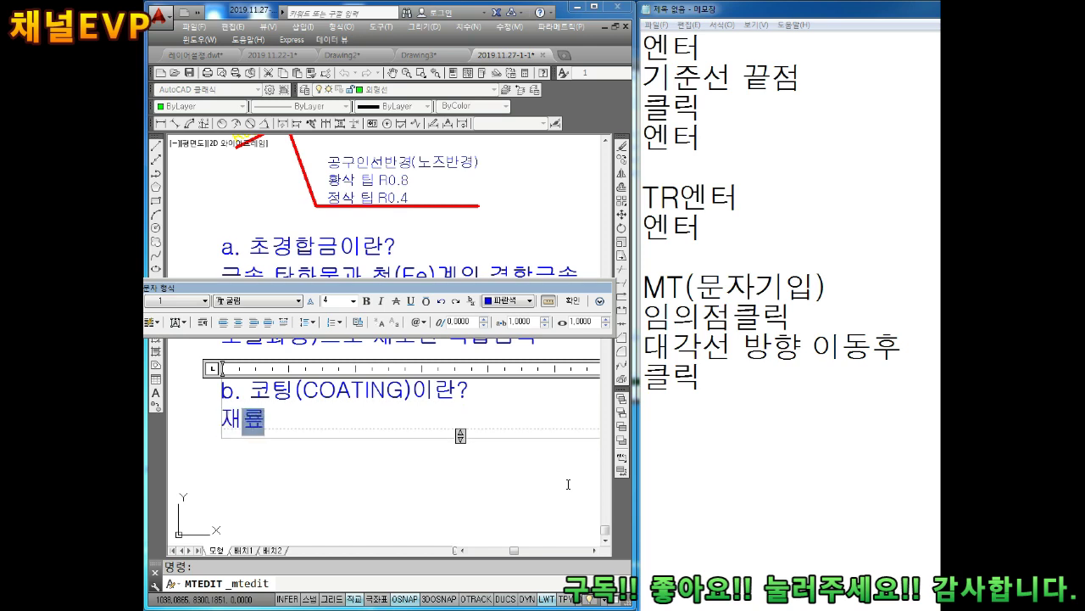
type("표면에")
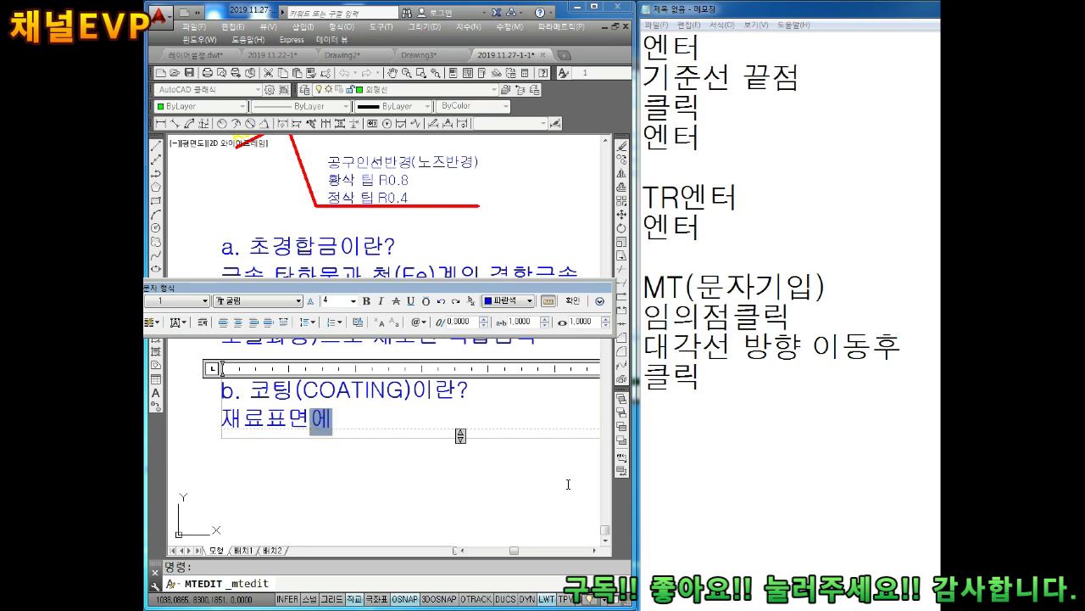
type(" ㅁ")
type("적하는 ")
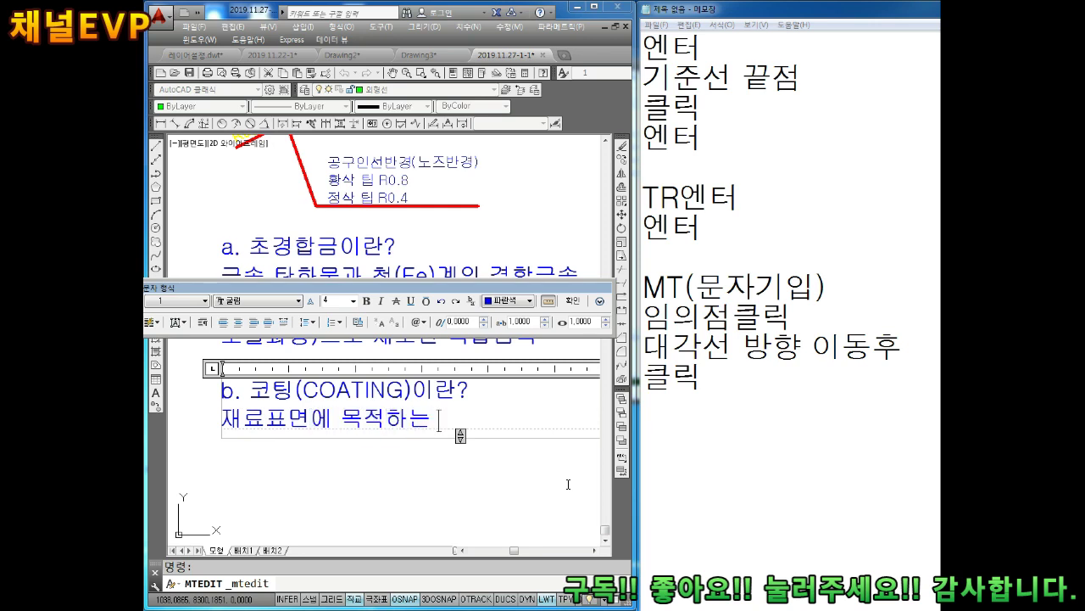
type("성질을")
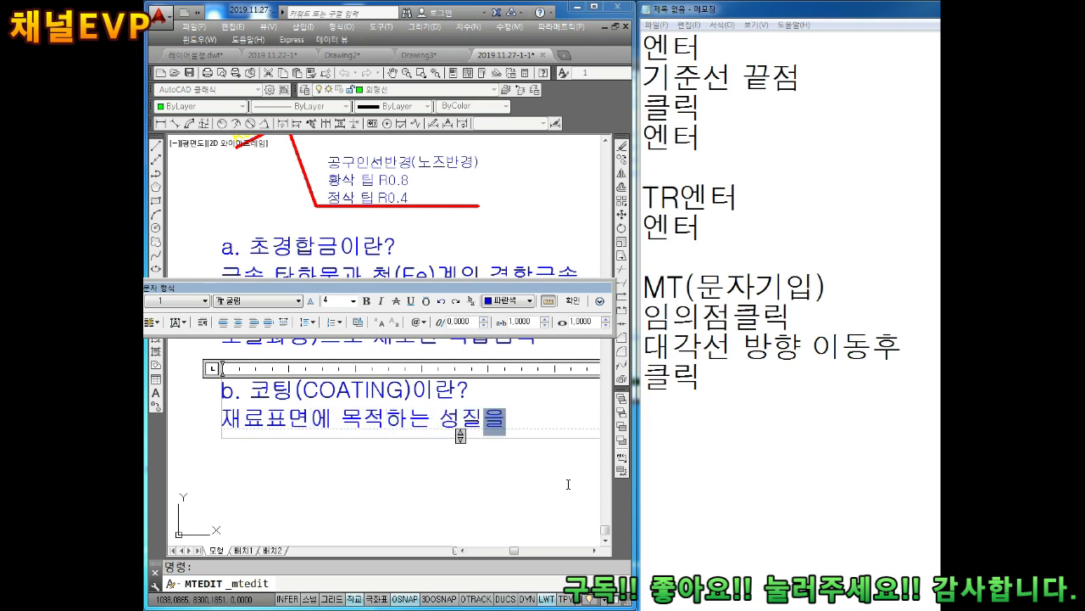
type(" 지ㄴ ㅁ")
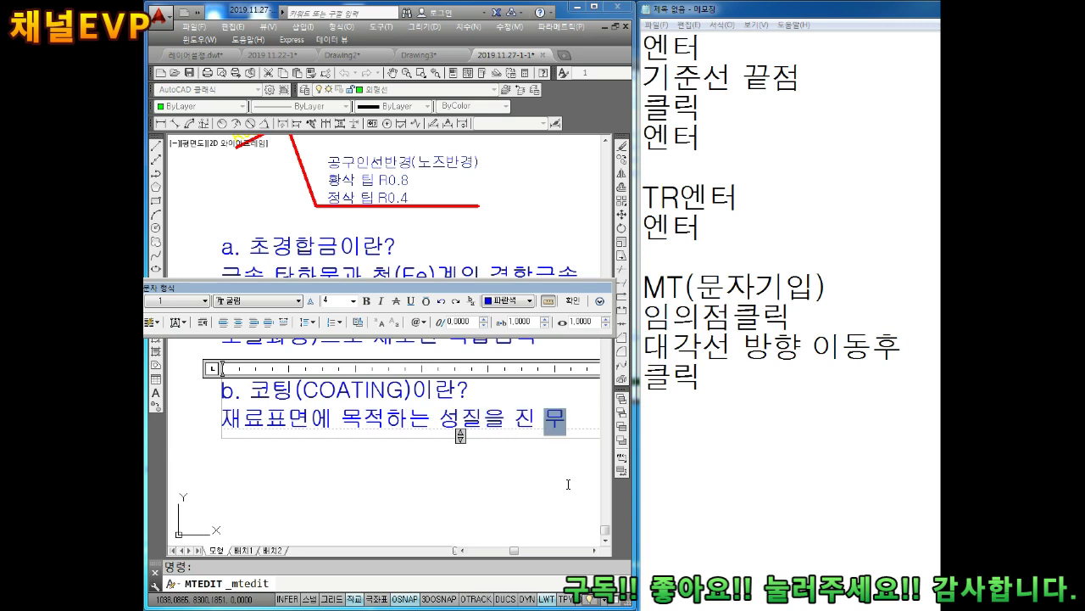
type("닌")
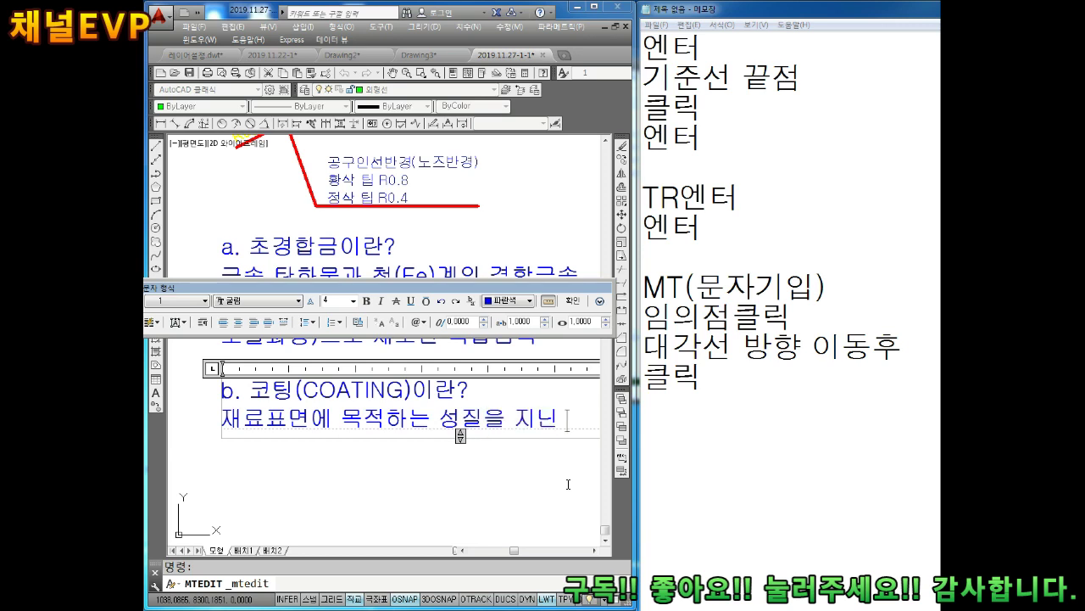
type(" 물")
type("질")
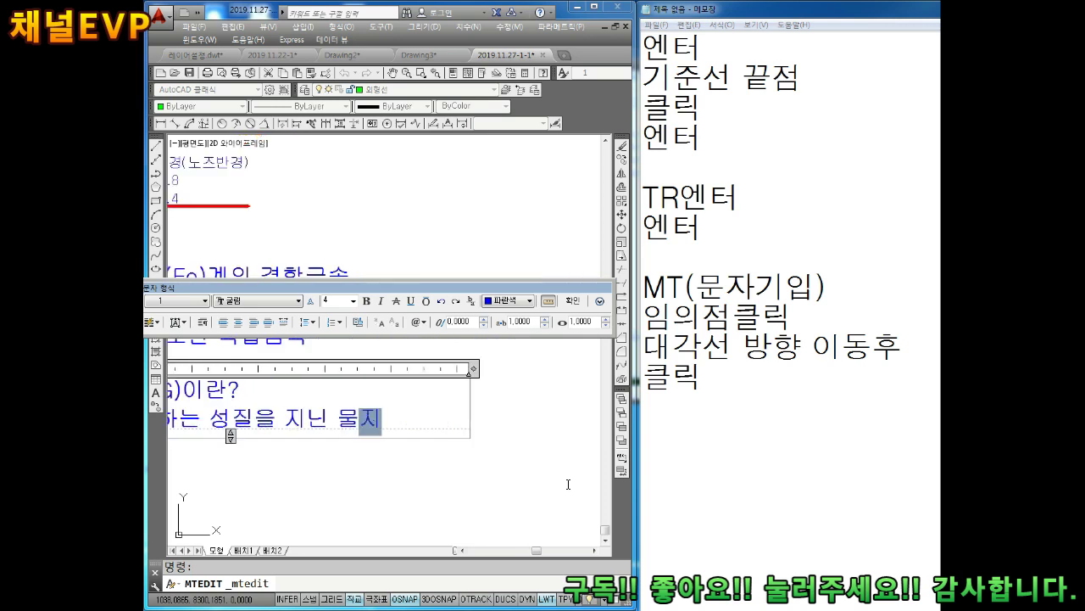
type("을")
type(" 입혀")
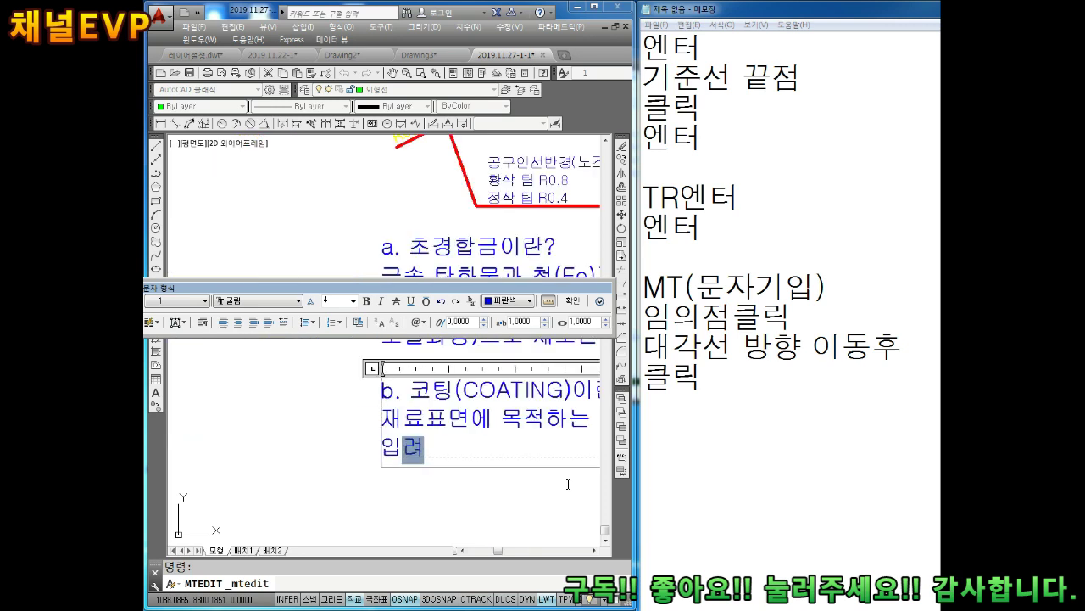
type("서 ")
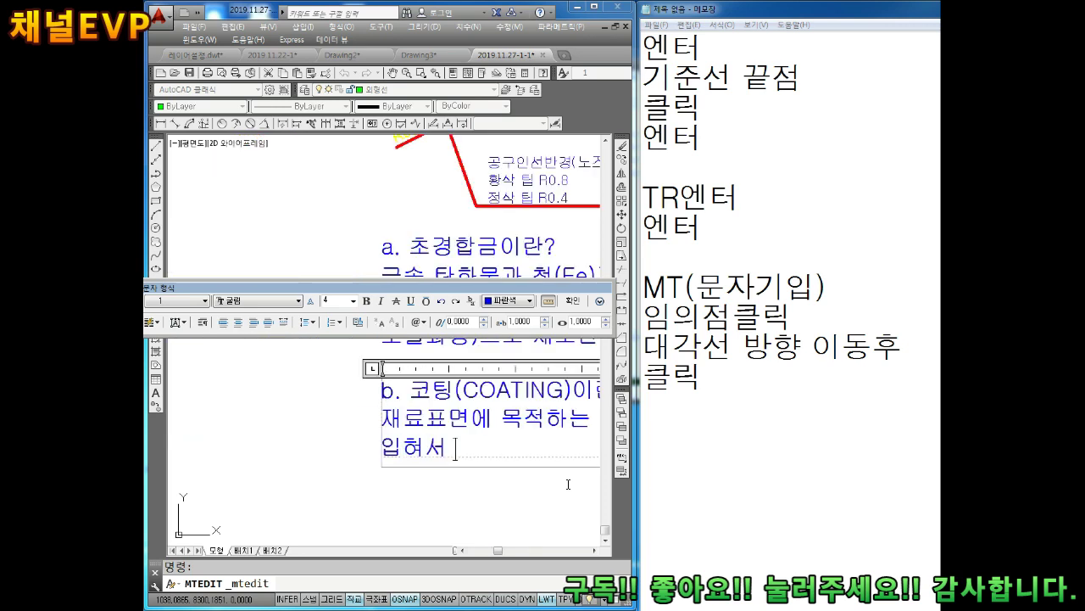
type("사용")
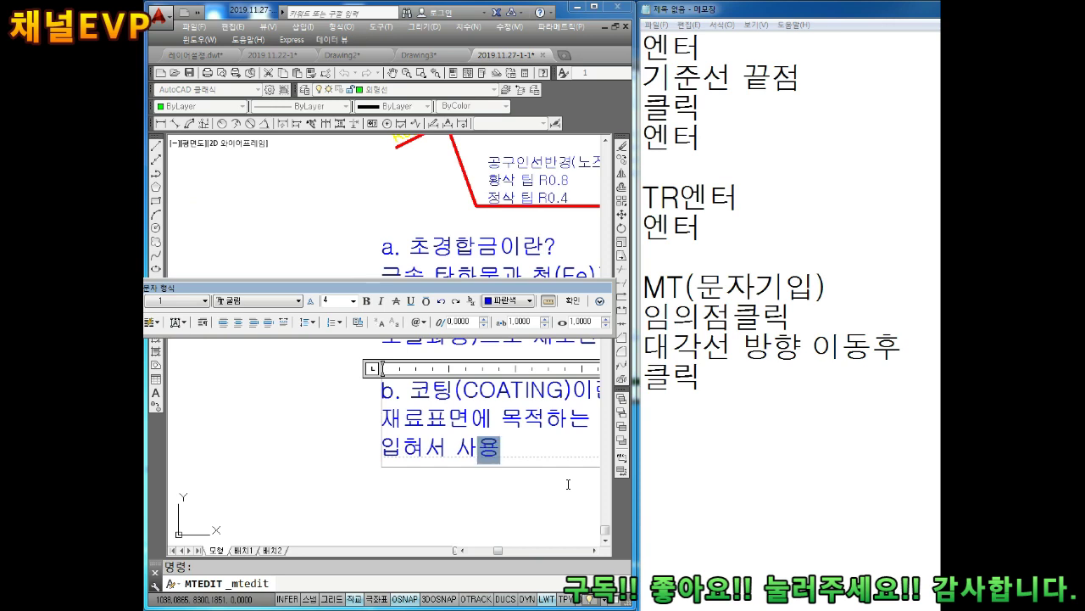
type("목적에 적합하")
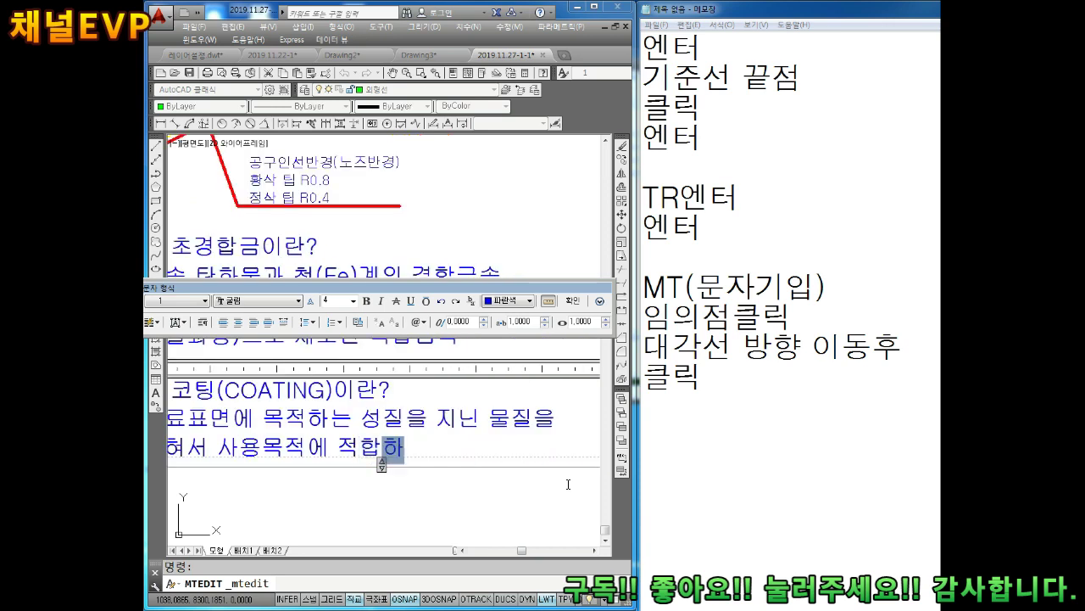
type("한 재료를 만든")
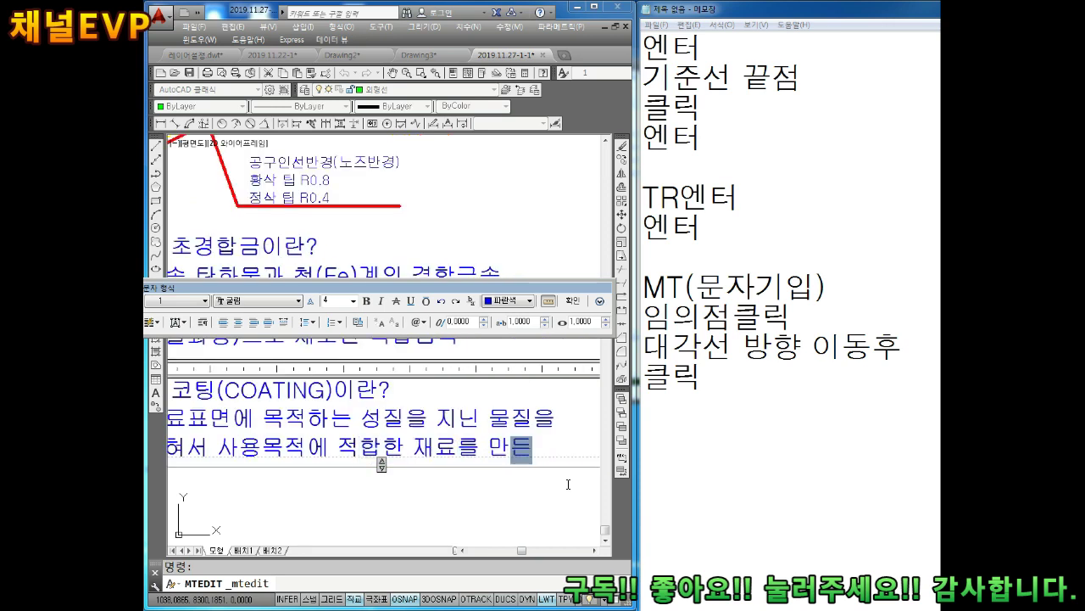
type("는")
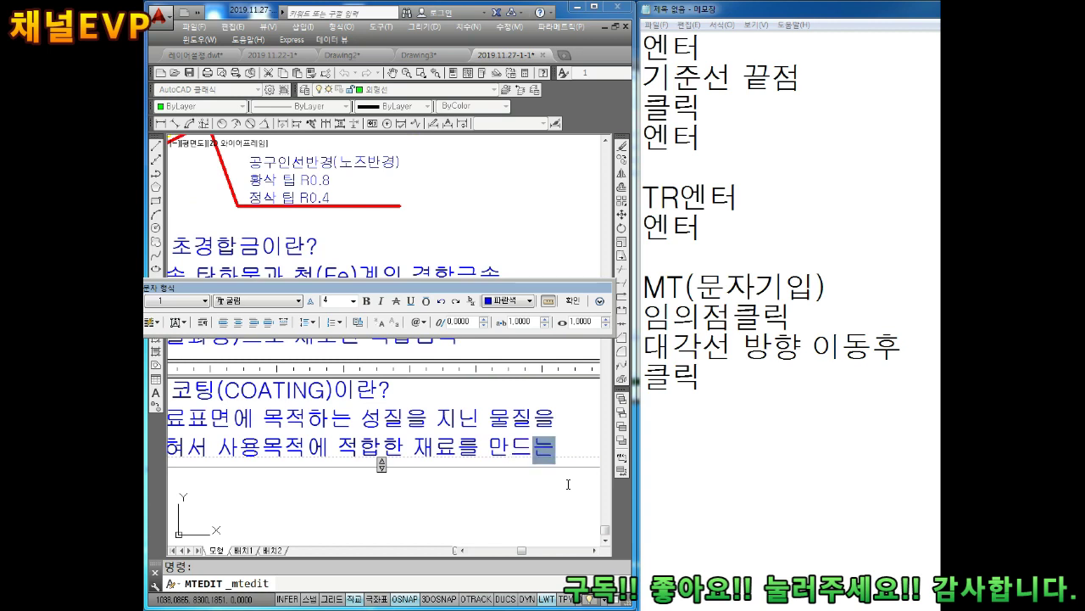
type(" 것")
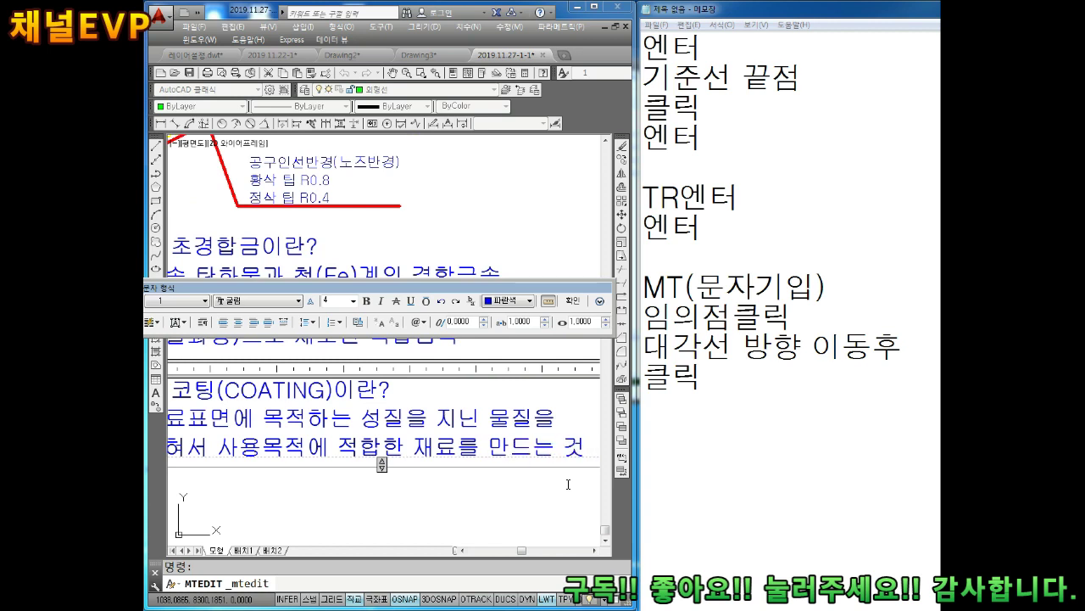
On a new line, write '-사용하는 방법' followed by the methods '전기도금,화학연착법'
key("Return")
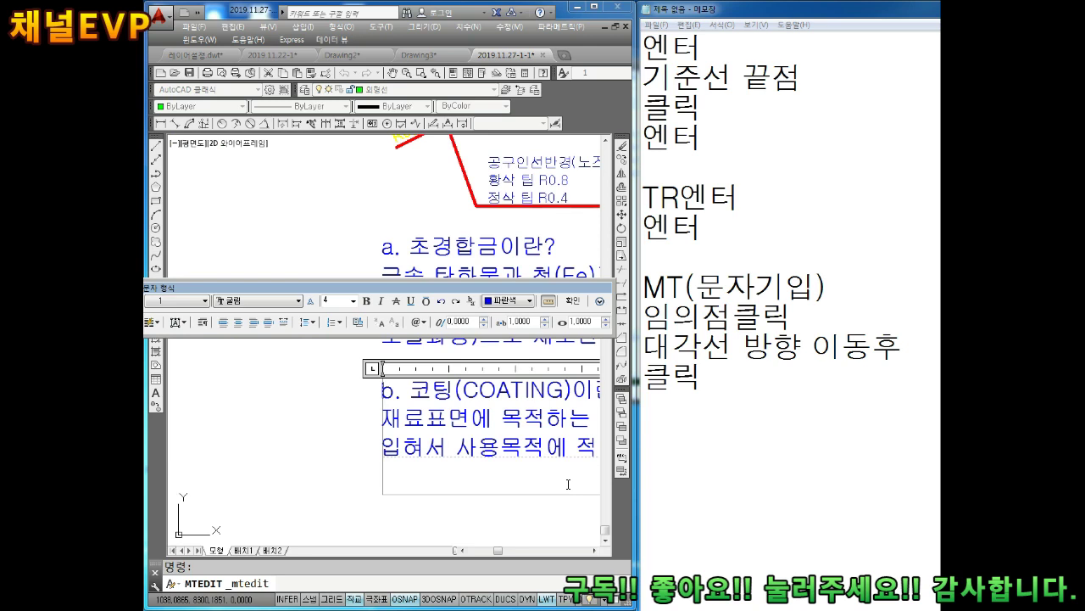
type("사")
type("용하는 방ㅂ법")
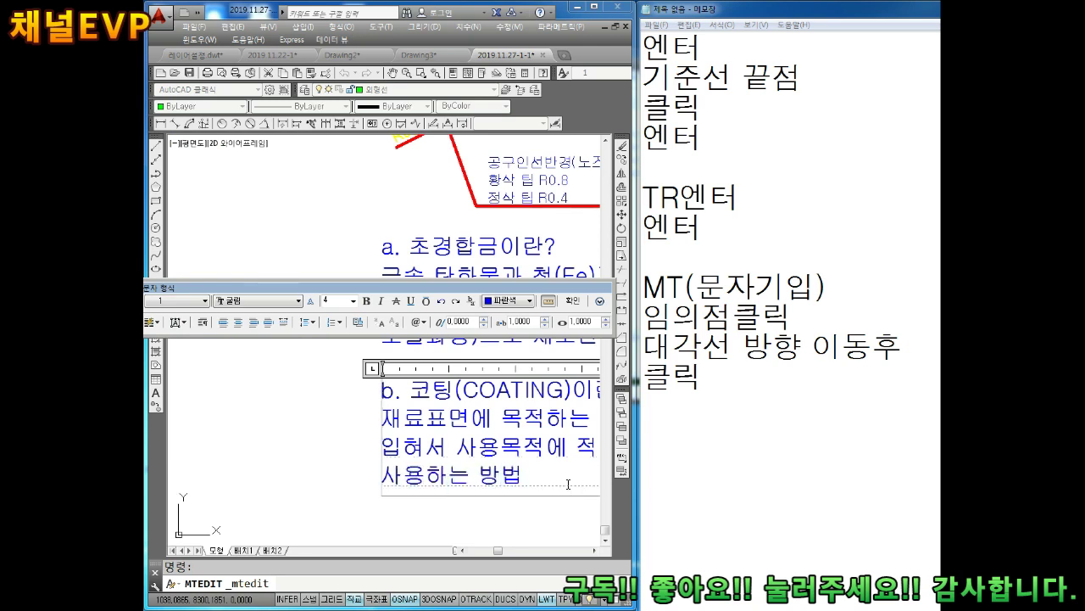
key("Left")
key("Home")
type("-")
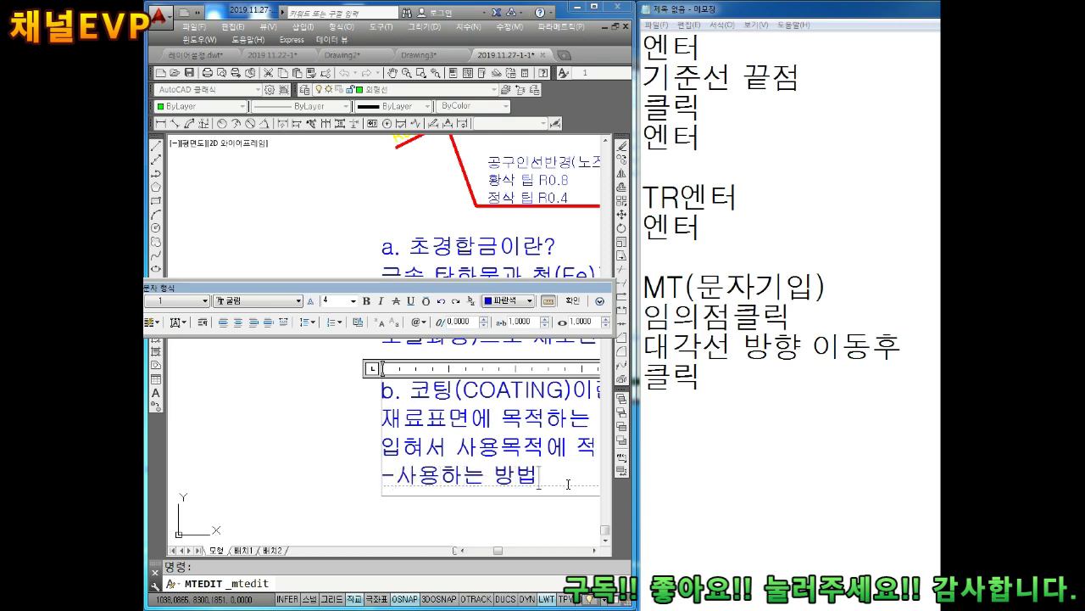
key("Return")
key("BackSpace")
type("전기도")
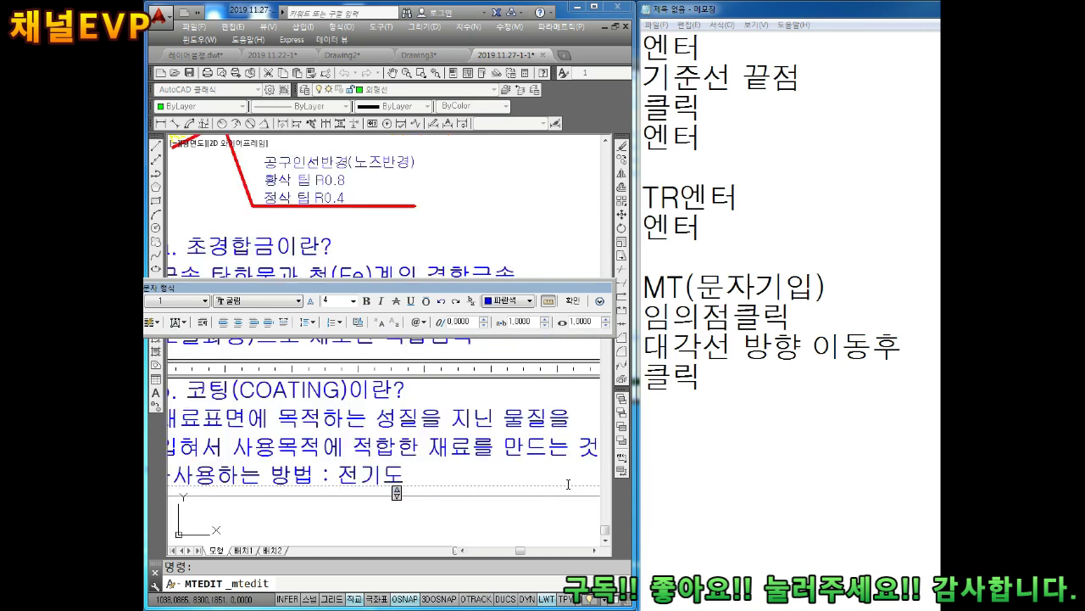
type("금,")
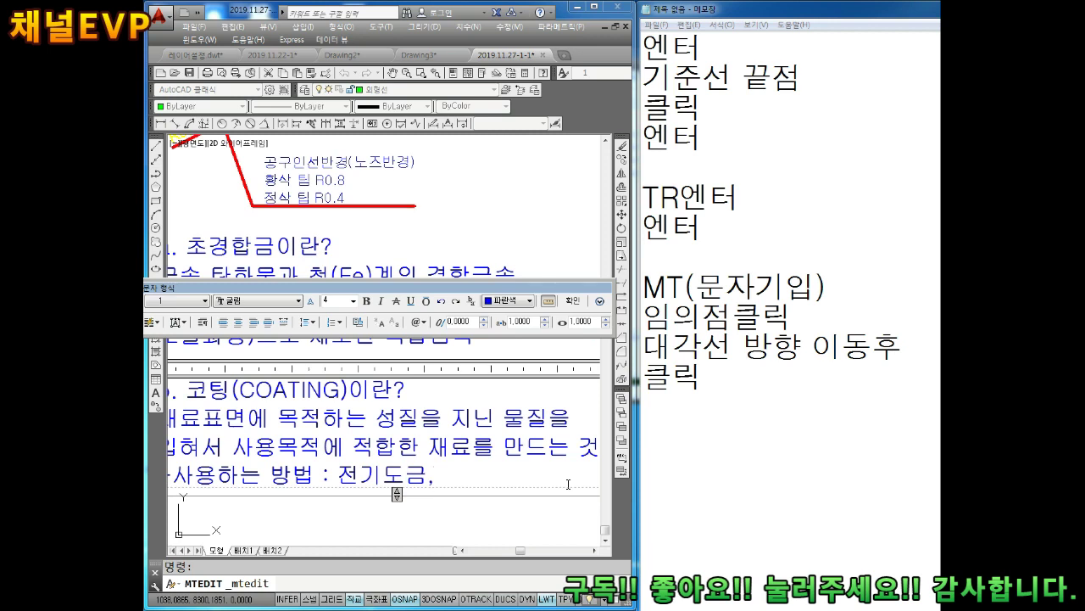
type("화학")
type("연착")
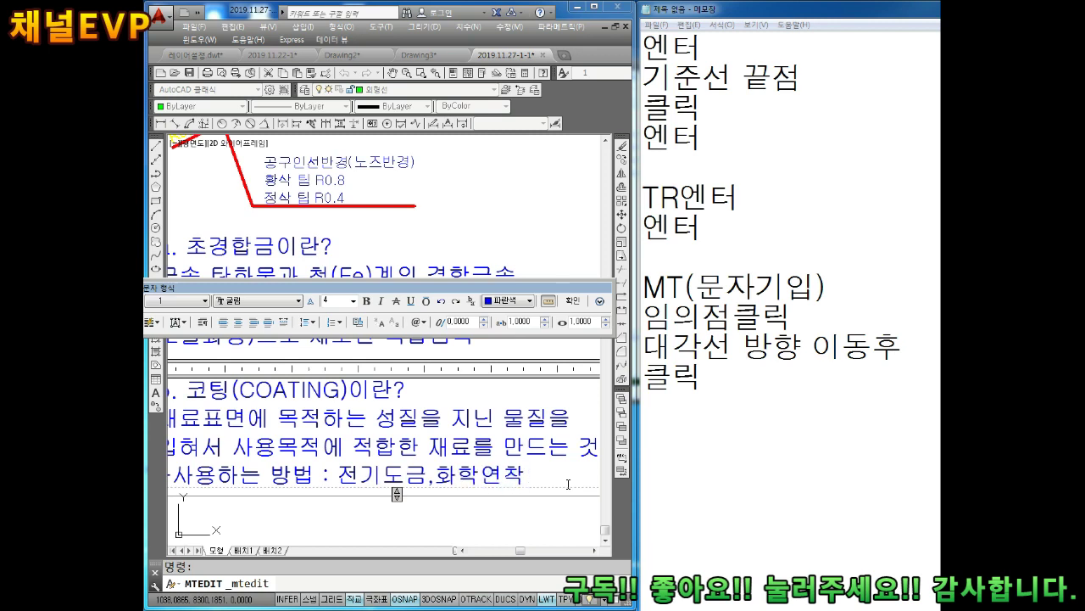
type("법")
Add a new line reading '-화학연착법(CVD)이란', correcting the mistyped ending
key("Return")
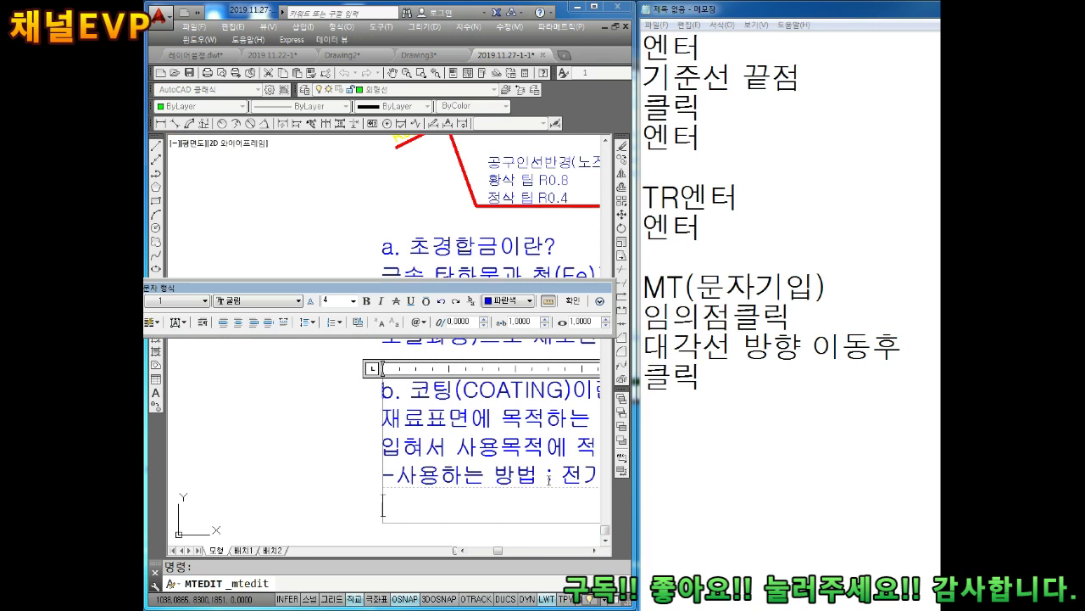
type("충")
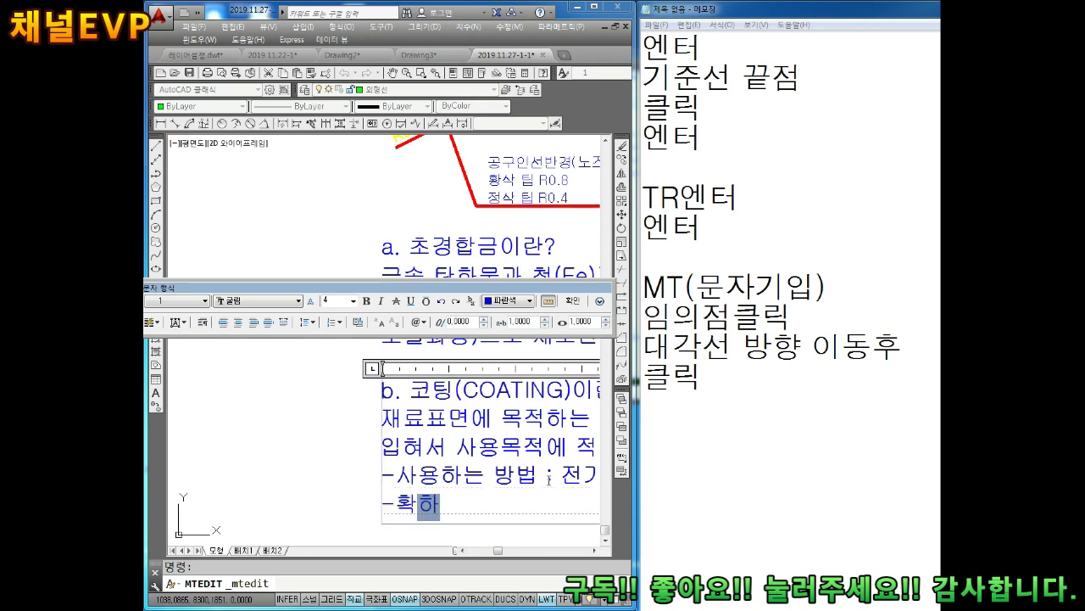
type("화학연ㅊ")
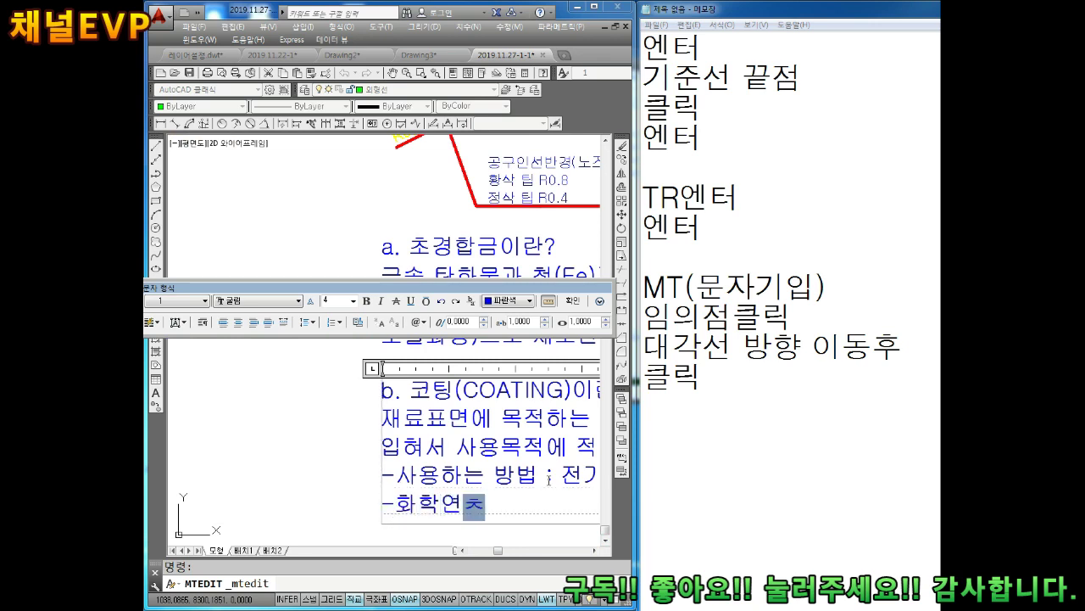
type("착법")
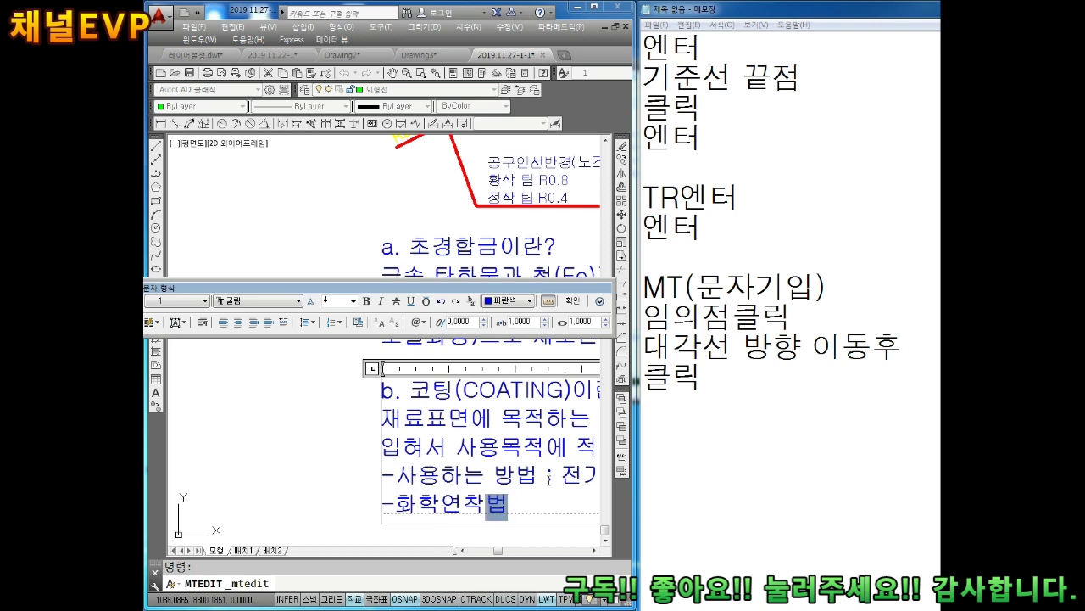
type("(C")
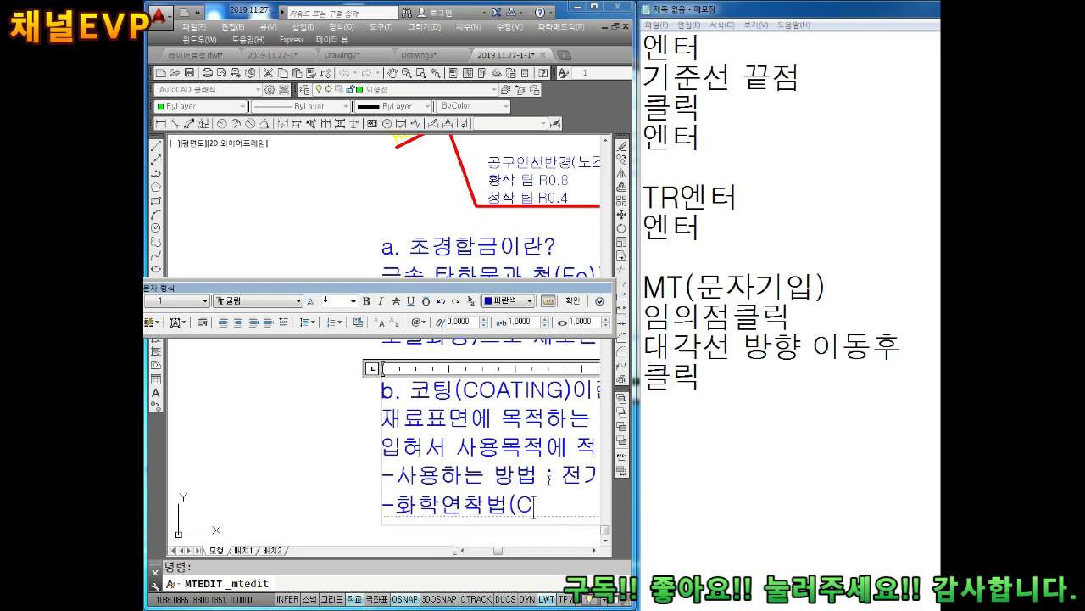
type("VD)DL")
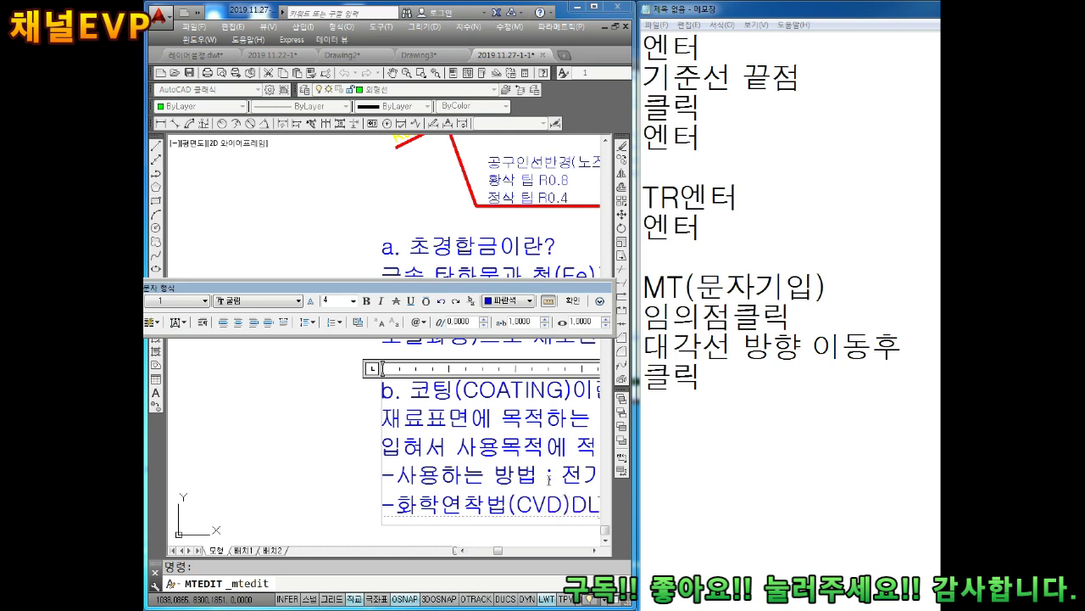
type("FKS")
key("BackSpace")
key("BackSpace")
key("BackSpace")
key("BackSpace")
key("BackSpace")
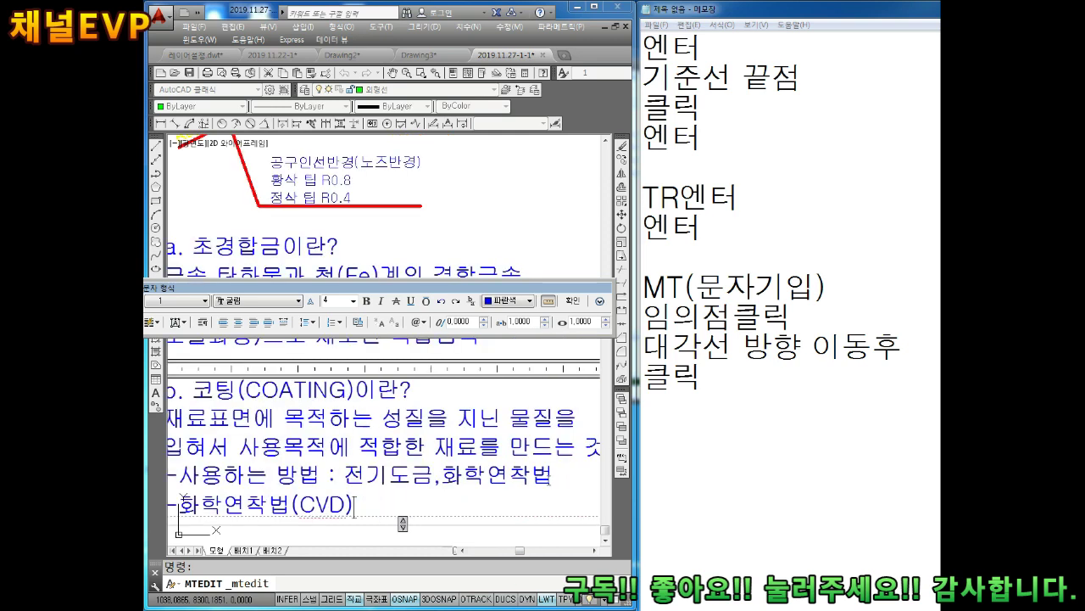
type("이란")
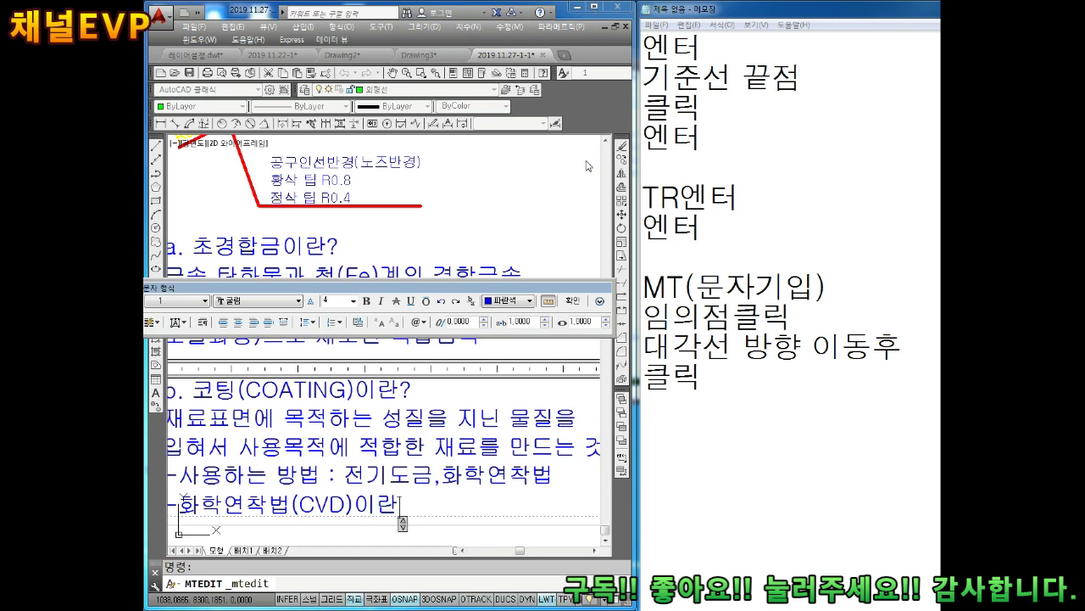
Close the text editor and maximize the AutoCAD window
left_click(573, 300)
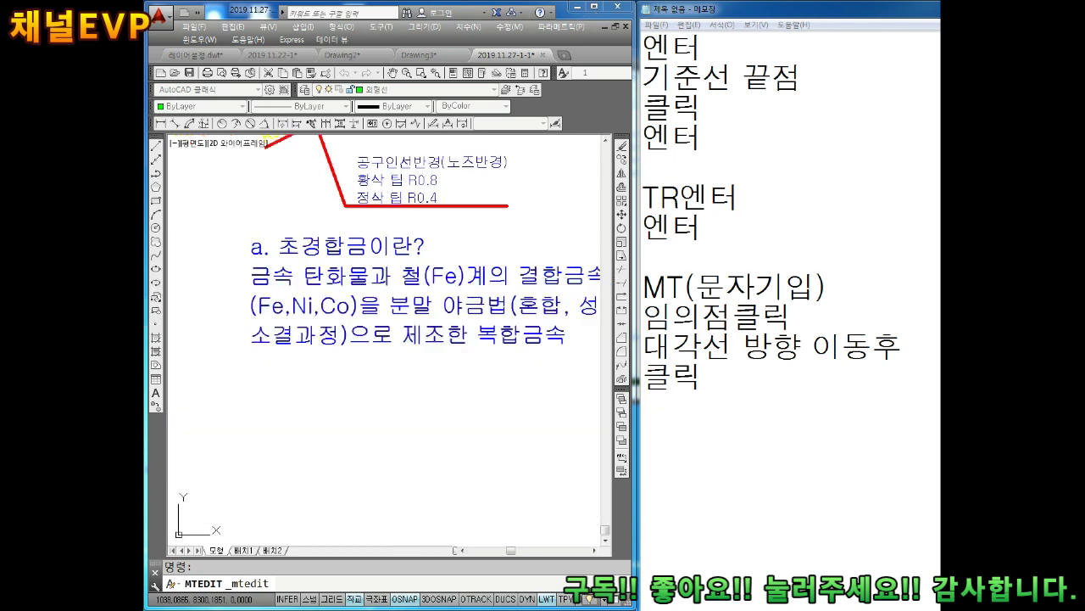
left_click(598, 7)
scroll(734, 504, "up", 1)
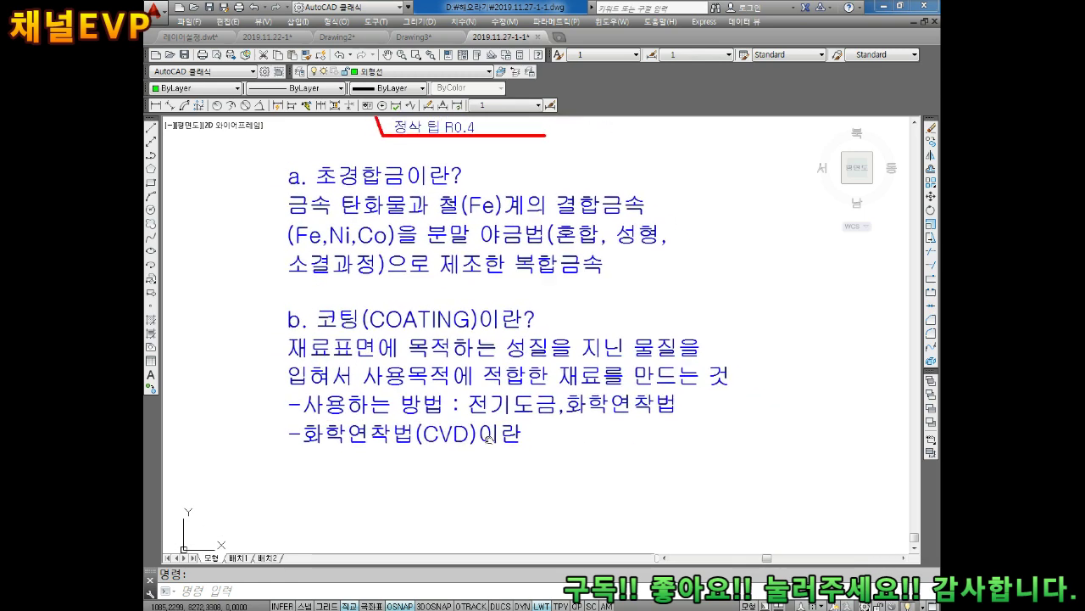
Reopen the coating note and append '900~1000' to the CVD line
double_click(524, 437)
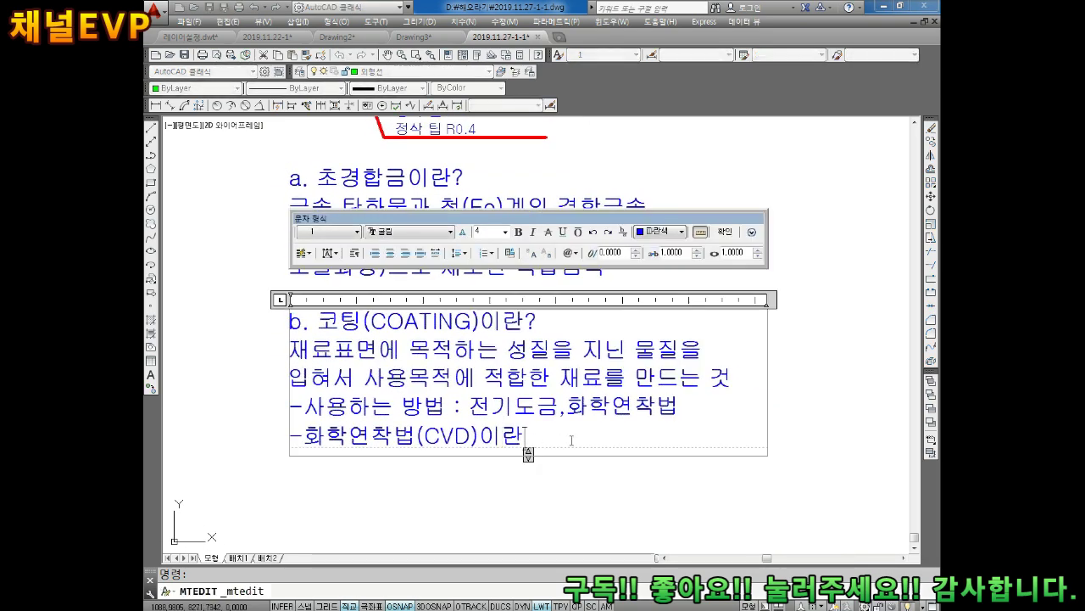
type(" 900~")
type("100")
type("0")
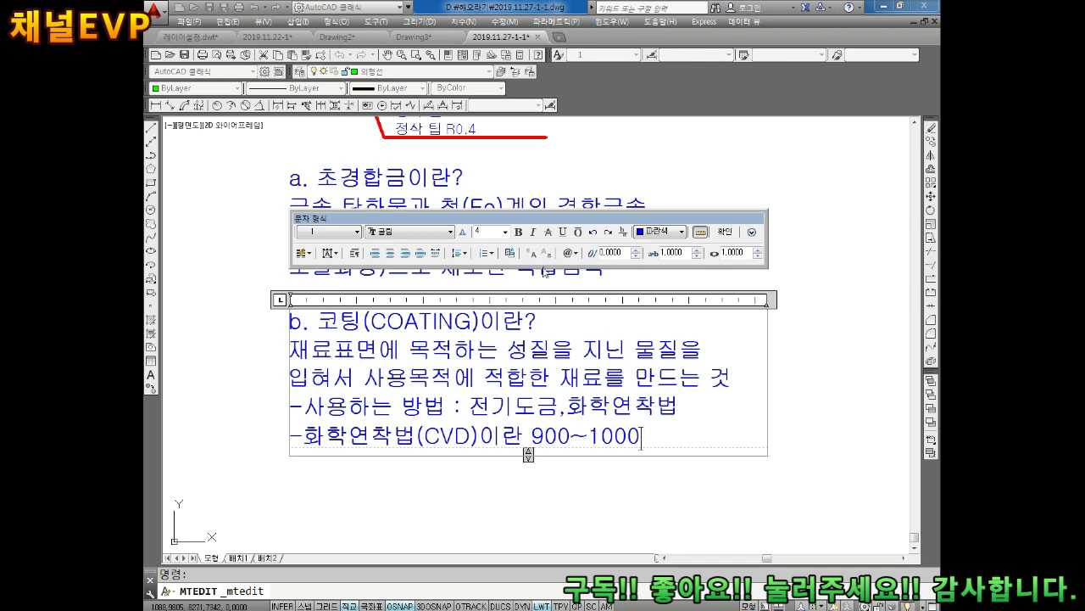
left_click(575, 253)
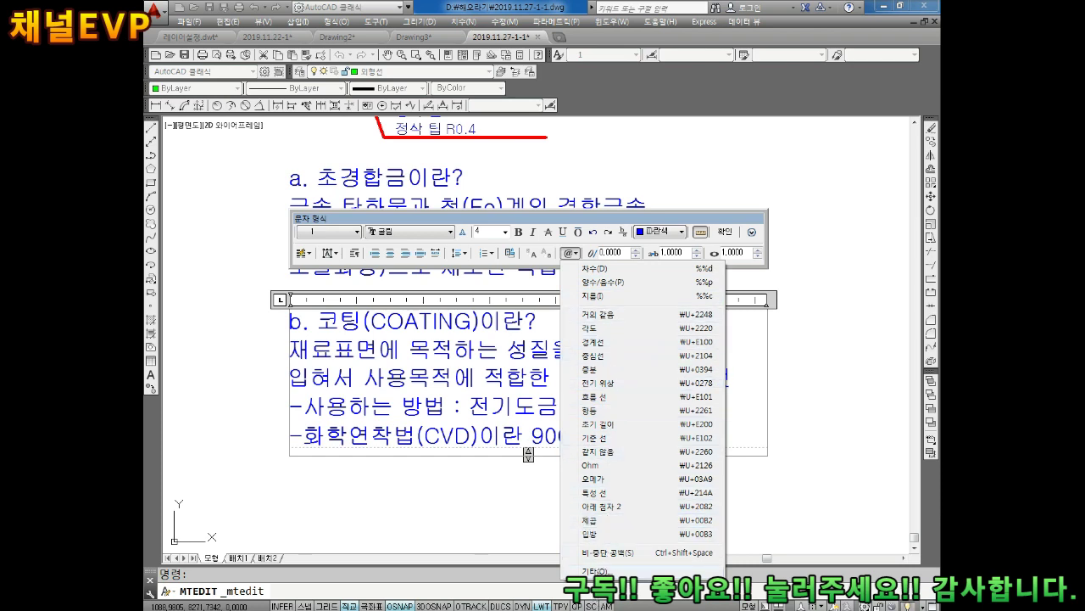
Paste a degree sign from the Character Map after 1000, then delete it again
key("Escape")
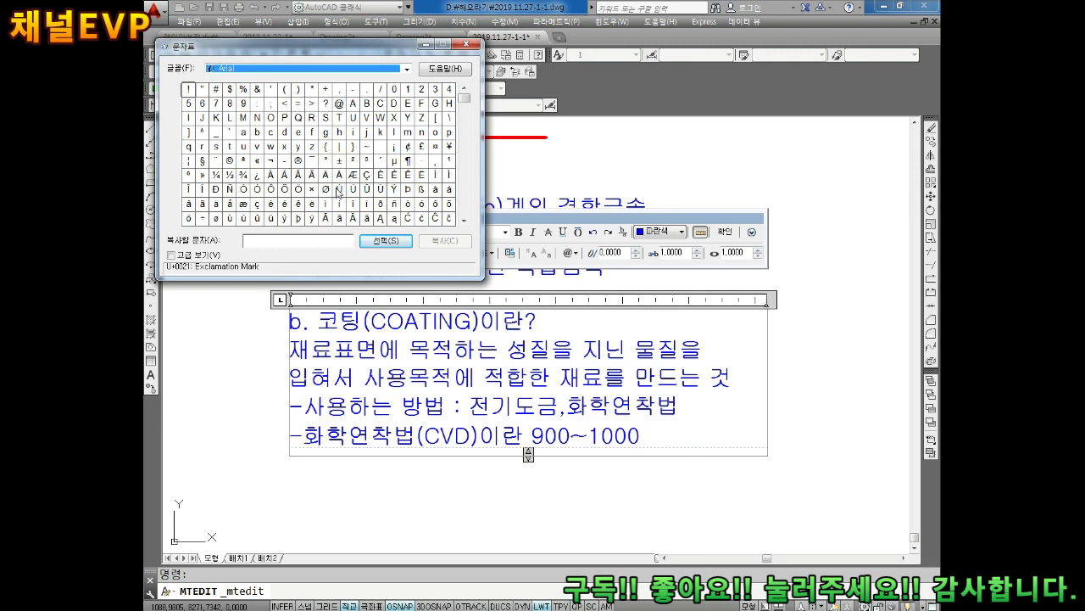
left_click(326, 161)
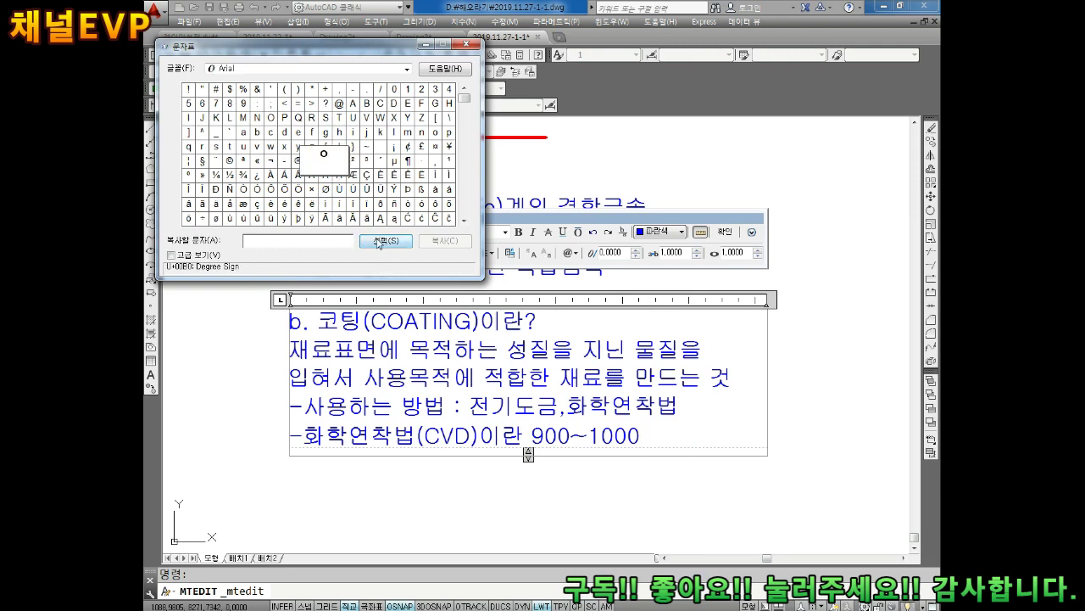
left_click(378, 240)
left_click(439, 241)
left_click(466, 43)
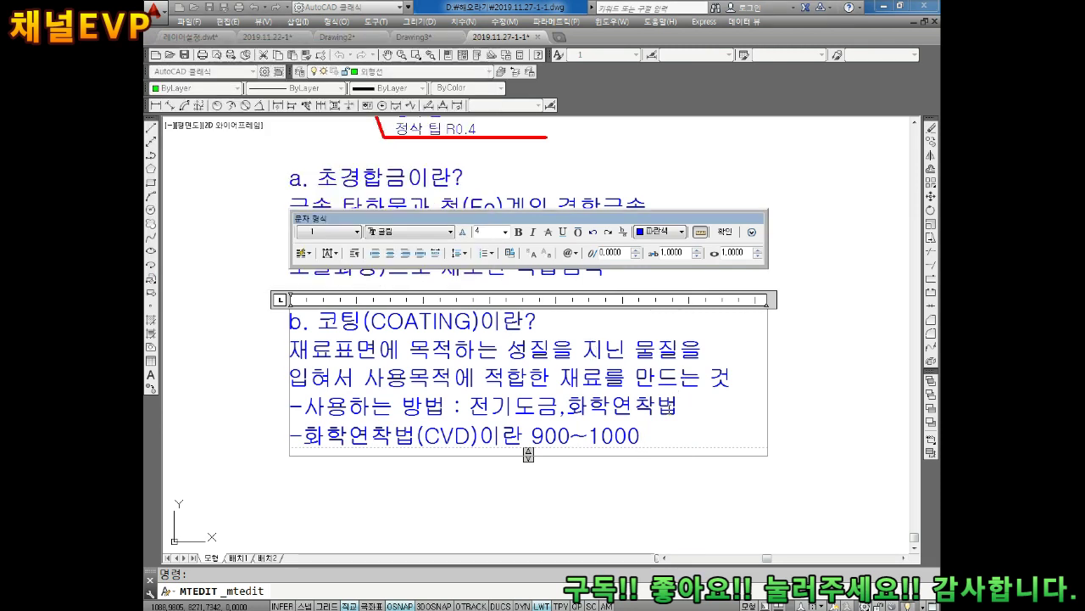
type("°")
key("Return")
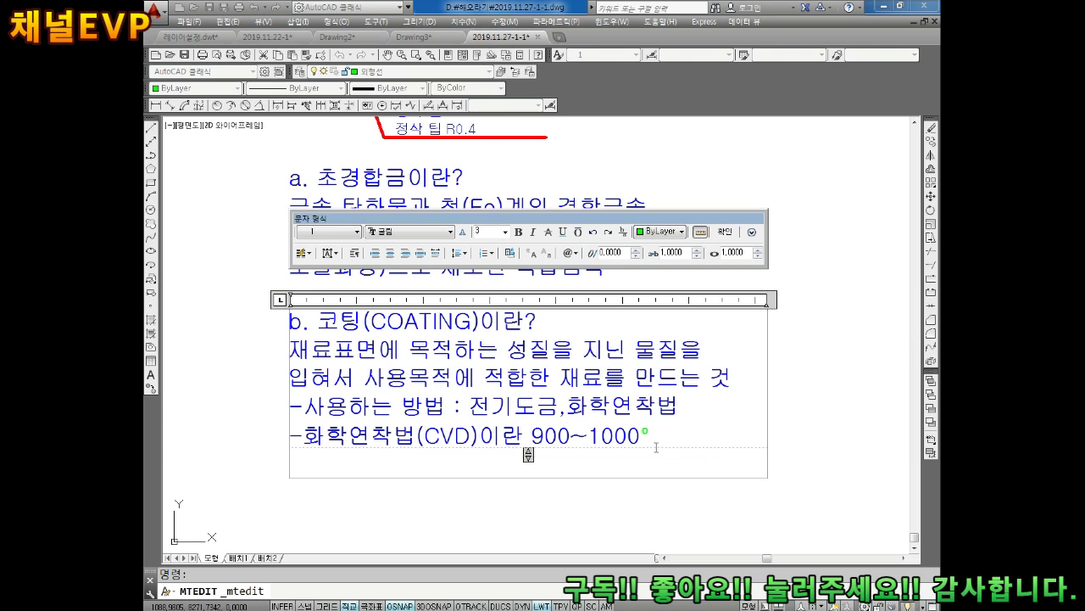
left_click(661, 435)
key("BackSpace")
Insert a degree sign after 1000 from the Symbol list, removing the stray diameter and extra degree signs
left_click(576, 254)
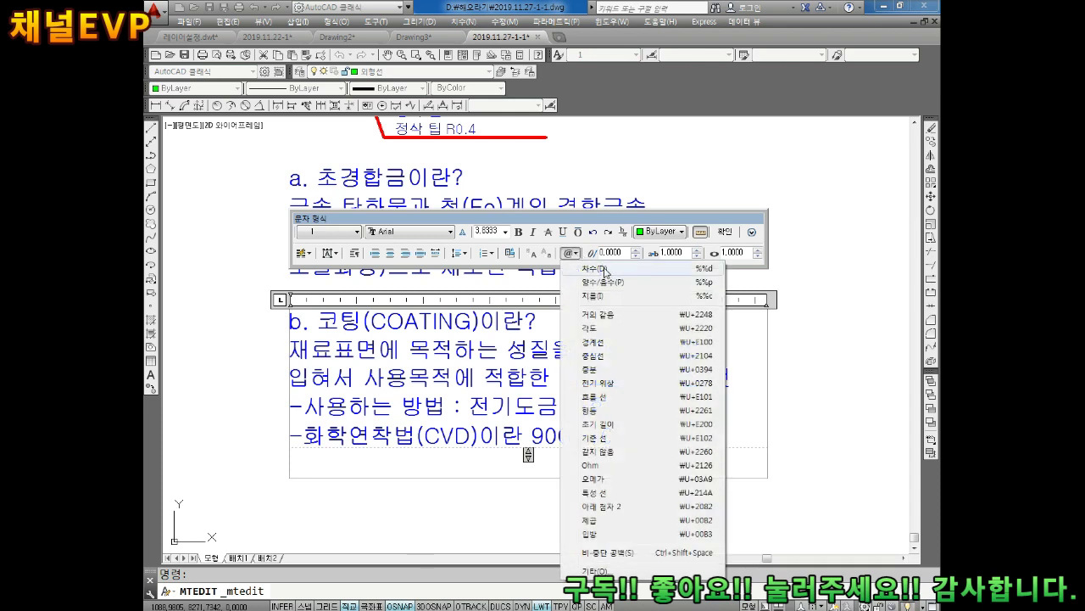
left_click(604, 269)
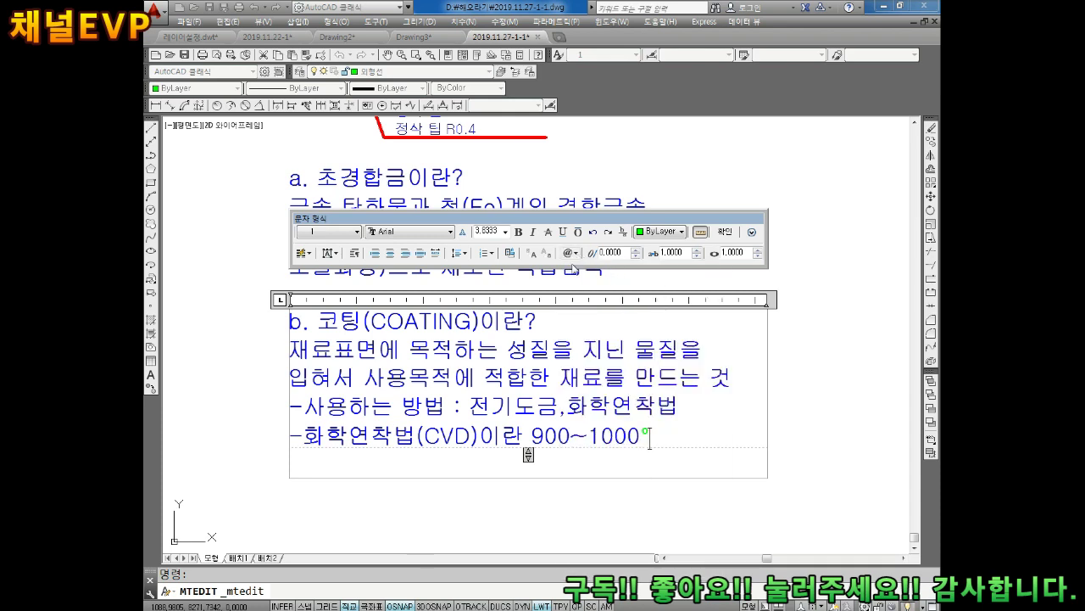
left_click(575, 254)
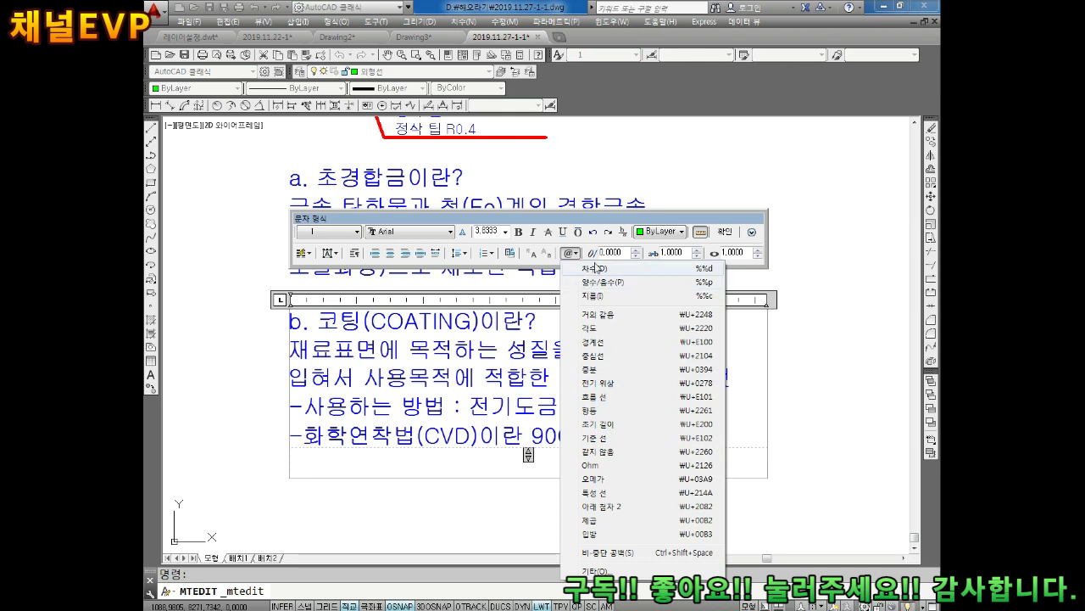
key("Escape")
key("Escape")
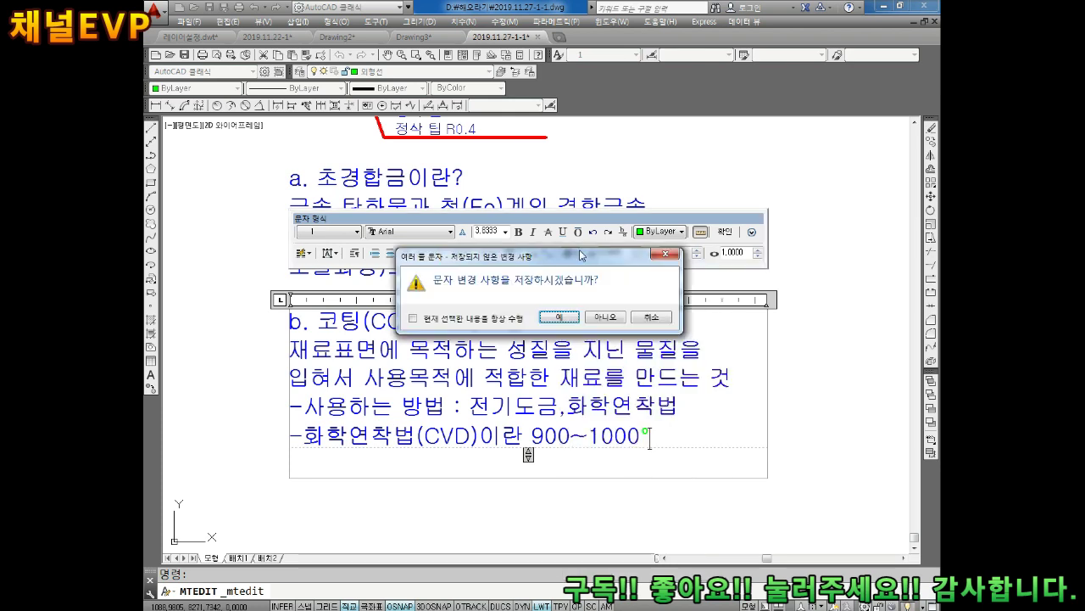
left_click(650, 314)
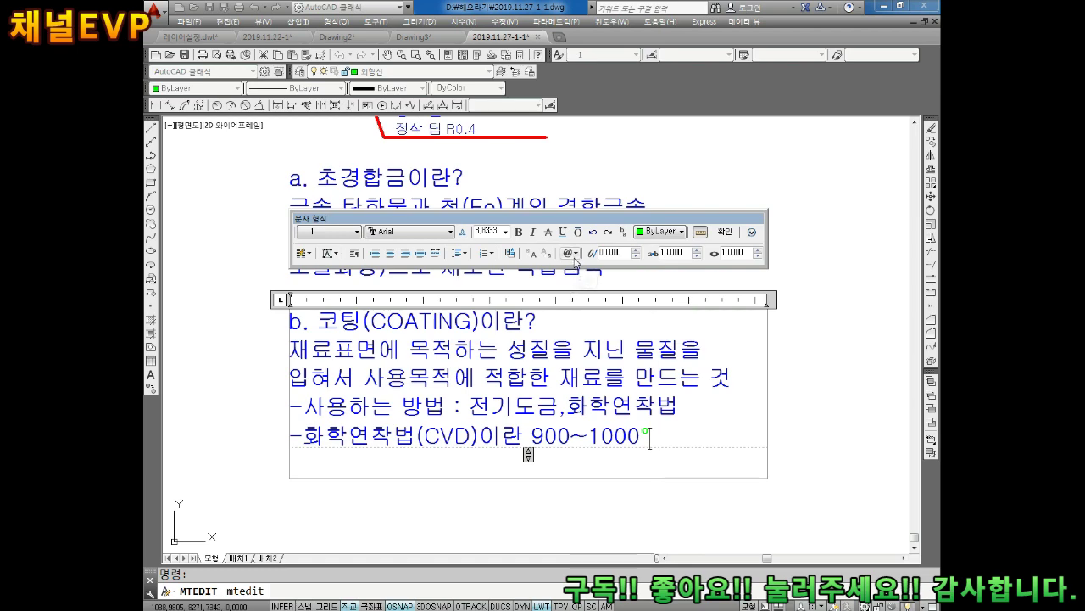
left_click(571, 253)
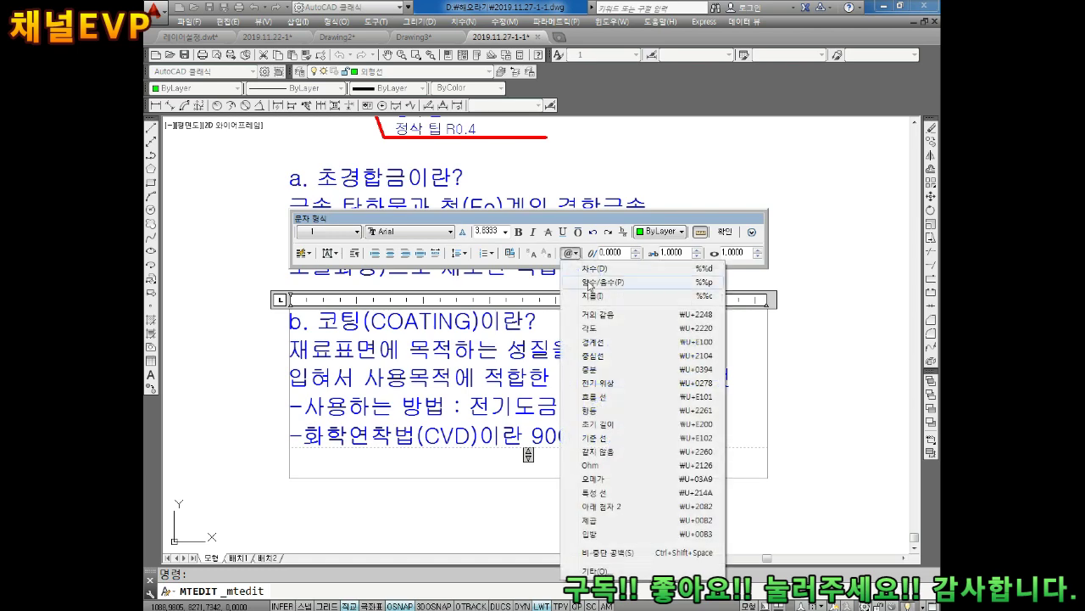
left_click(592, 295)
scroll(680, 448, "up", 4)
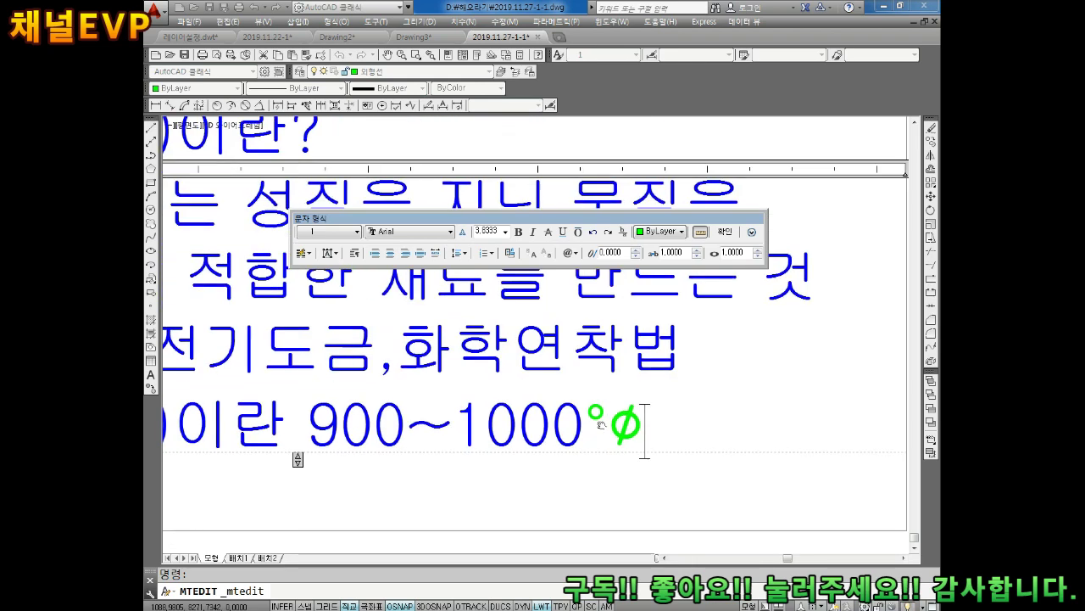
left_click(578, 254)
left_click(588, 271)
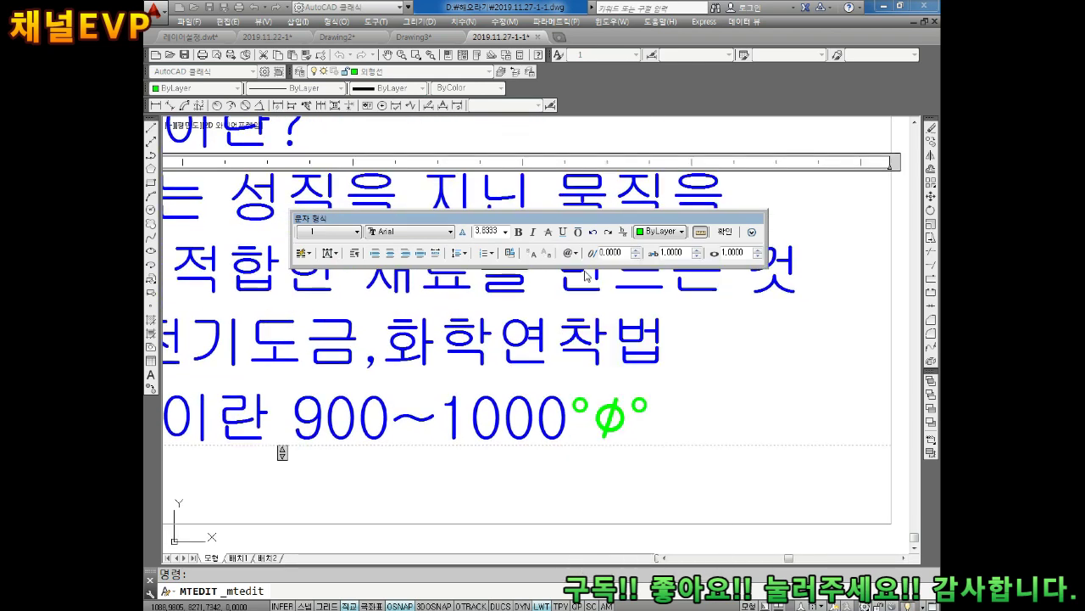
left_click(630, 419)
key("BackSpace")
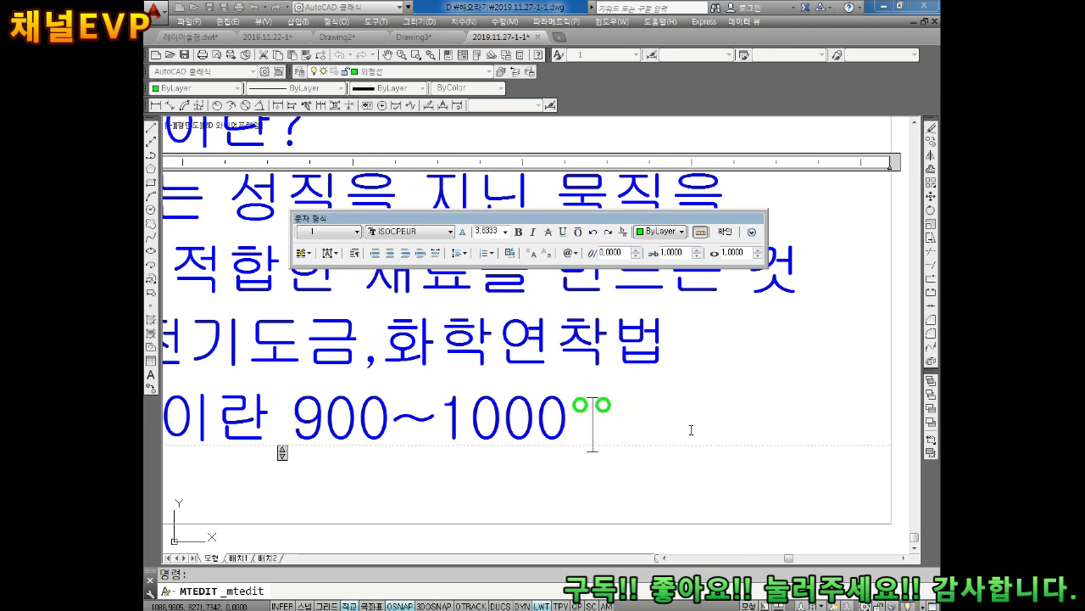
key("BackSpace")
Colour the degree sign blue, add a blue 'C' to make 900~1000°C, and save the edit
left_click_drag(578, 407, 589, 409)
left_click(658, 231)
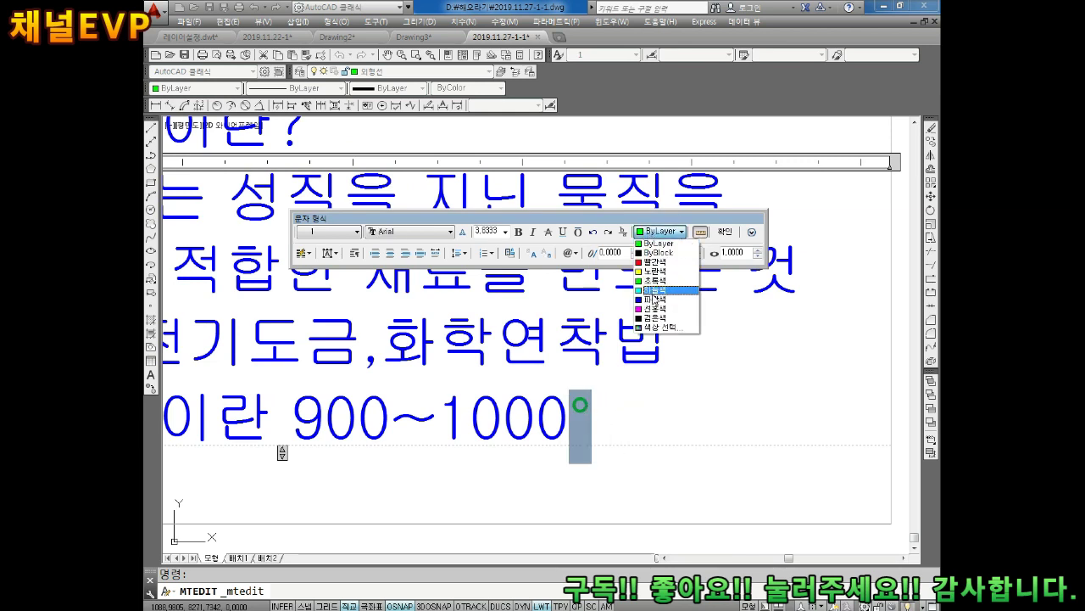
left_click(655, 299)
left_click(618, 407)
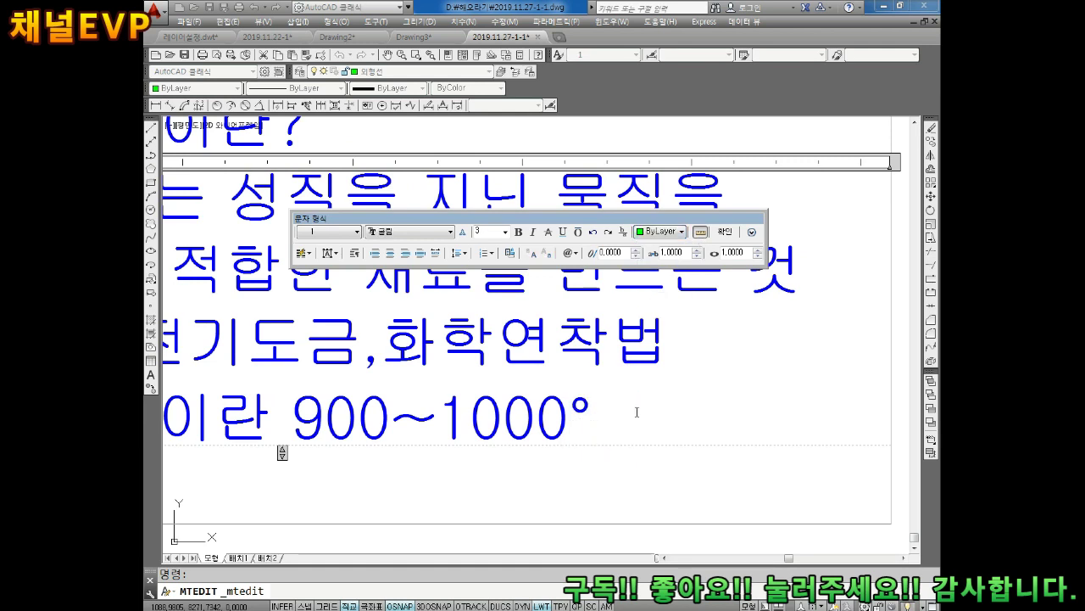
type("C")
key("Left")
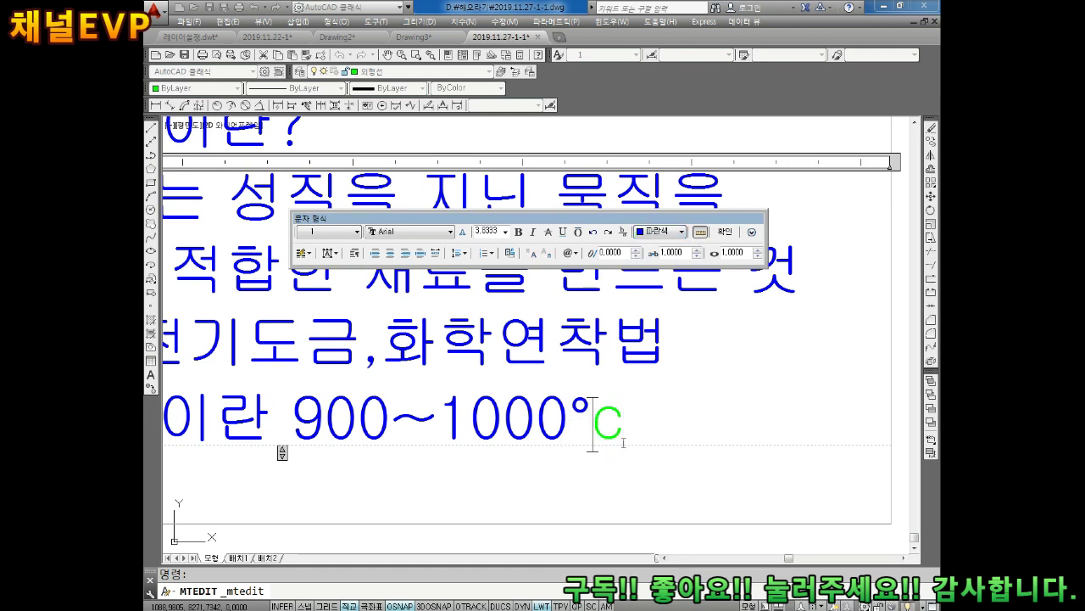
double_click(603, 423)
left_click(659, 230)
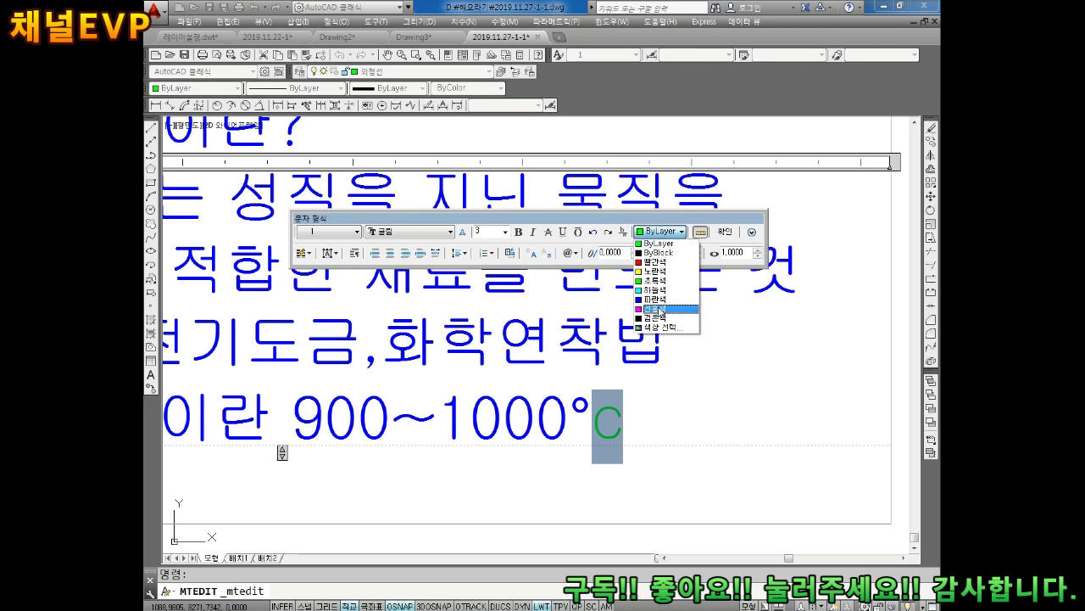
left_click(665, 299)
key("Escape")
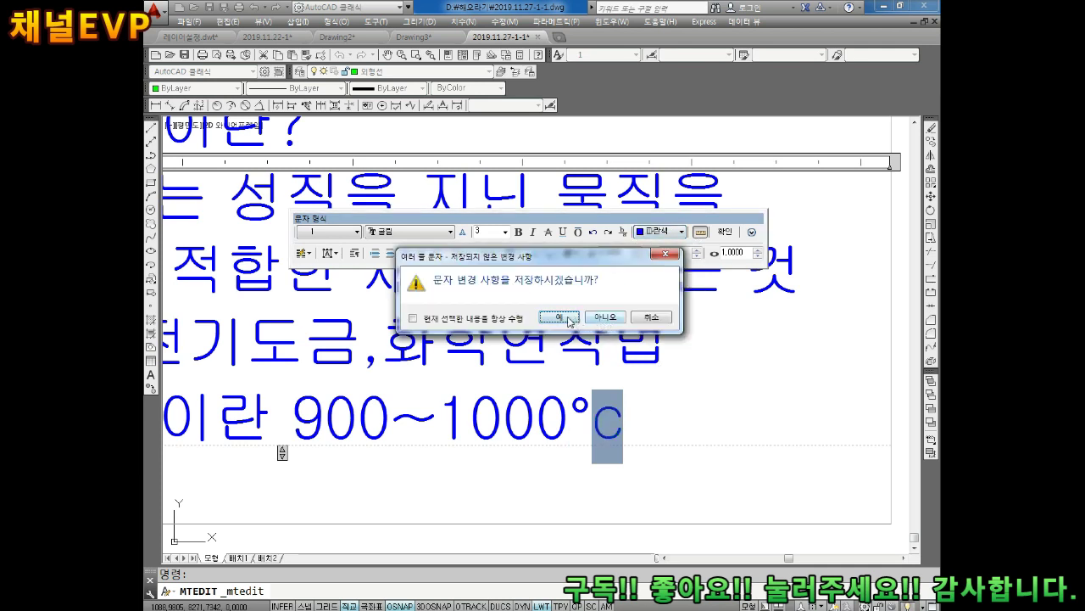
left_click(568, 317)
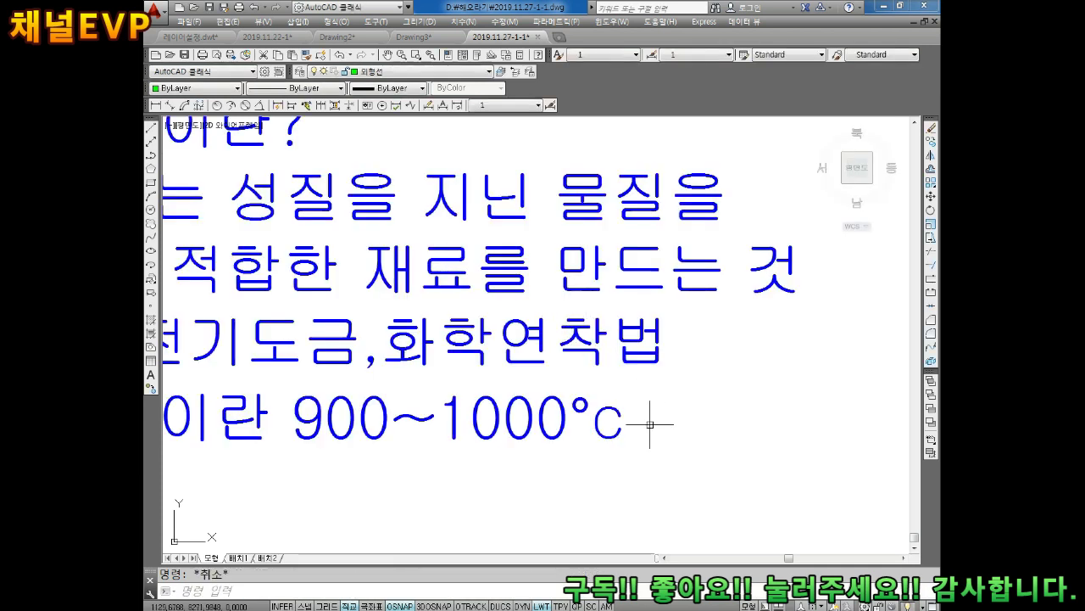
Continue the CVD line with the words '이상의 고온 상태'
double_click(611, 407)
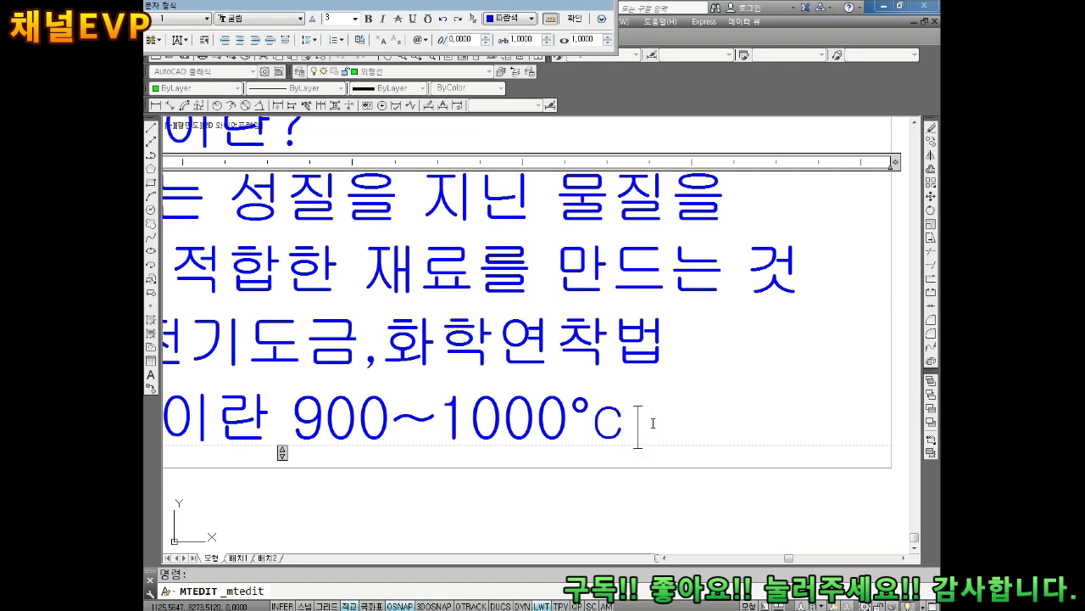
type("DL")
key("BackSpace")
key("BackSpace")
type("이상의")
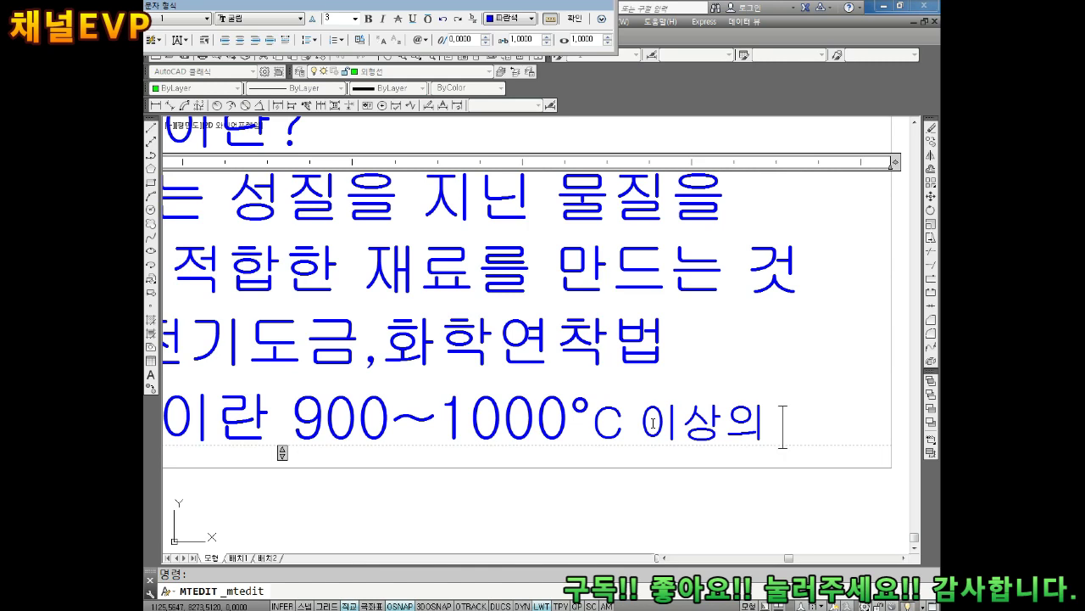
type(" 고온상")
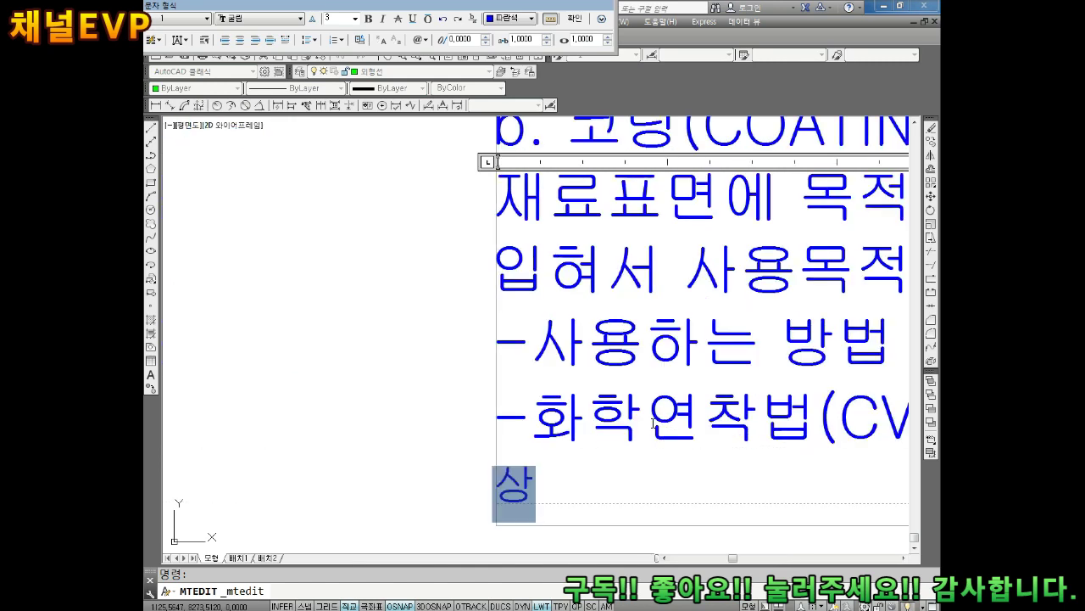
key("BackSpace")
key("BackSpace")
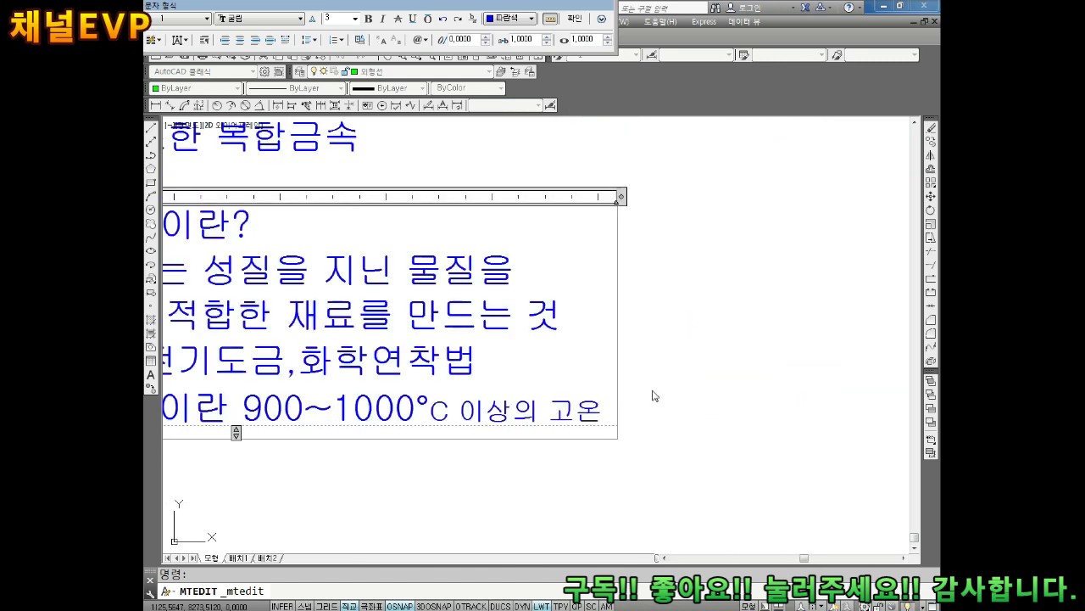
scroll(652, 395, "down", 5)
scroll(645, 344, "up", 5)
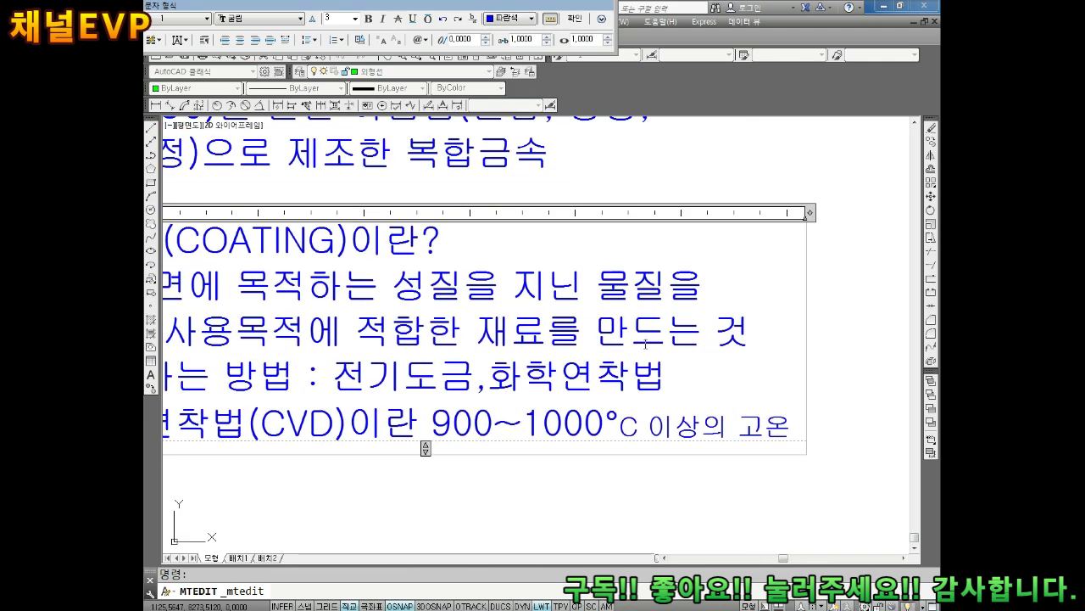
scroll(645, 343, "down", 4)
scroll(684, 378, "up", 2)
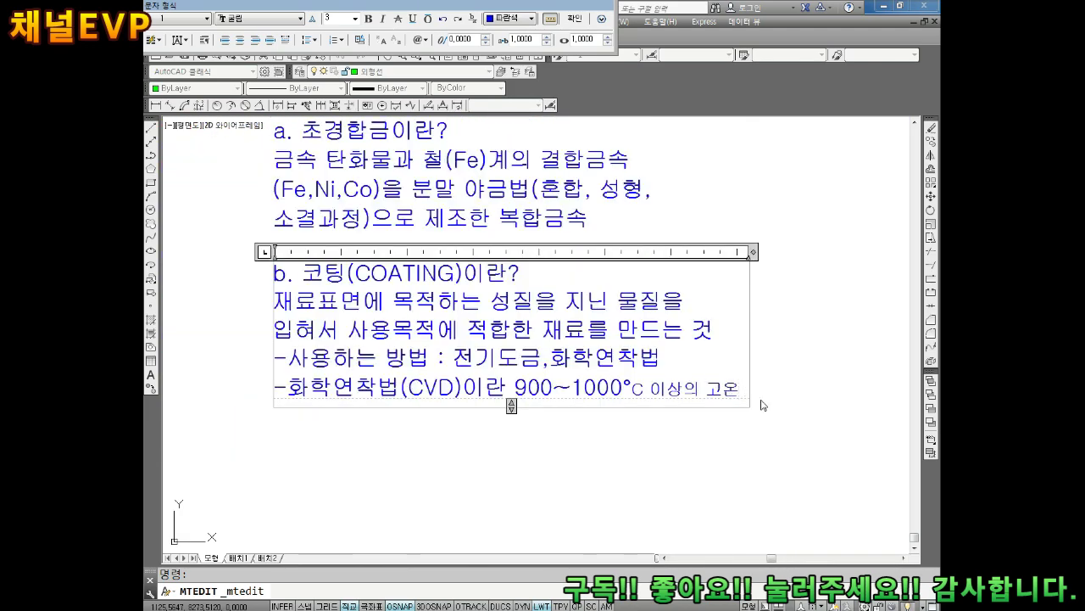
key("Return")
type("상대")
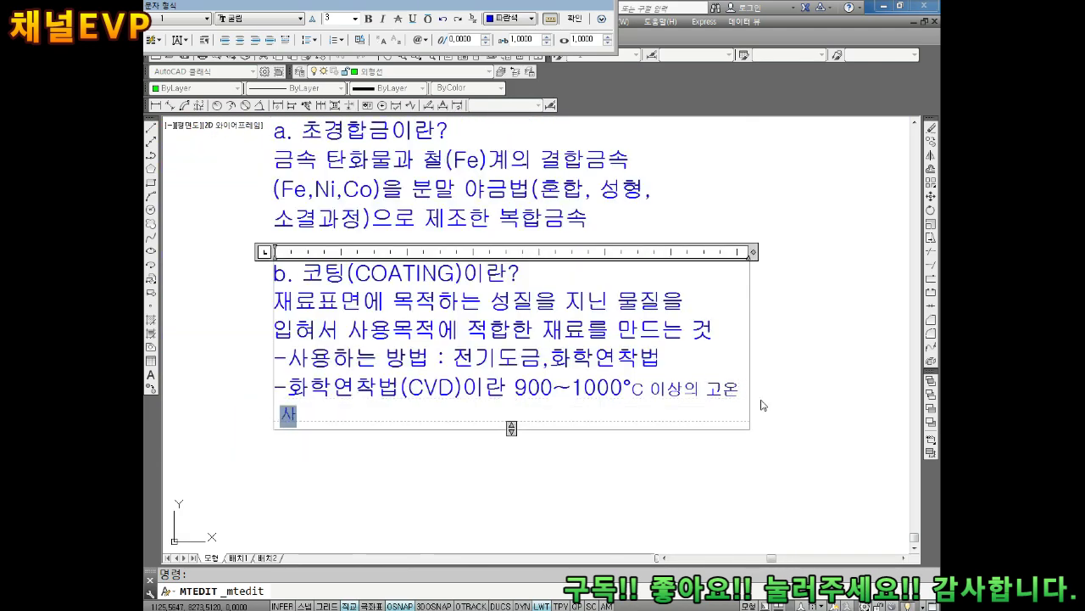
left_click(307, 360)
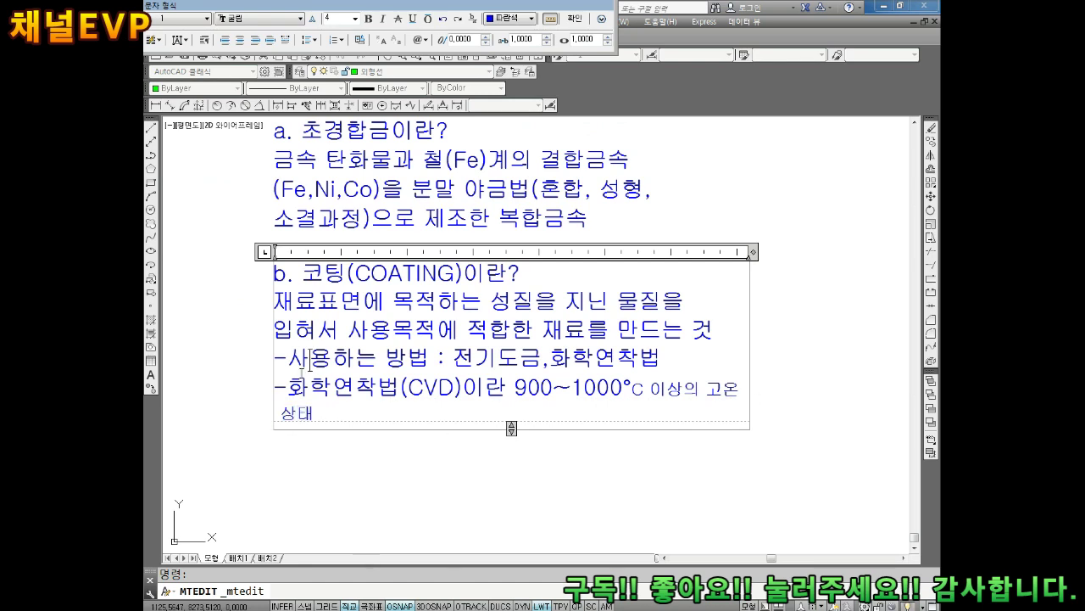
Set the whole coating paragraph to text height 4 and close the editor
left_click_drag(273, 273, 314, 416)
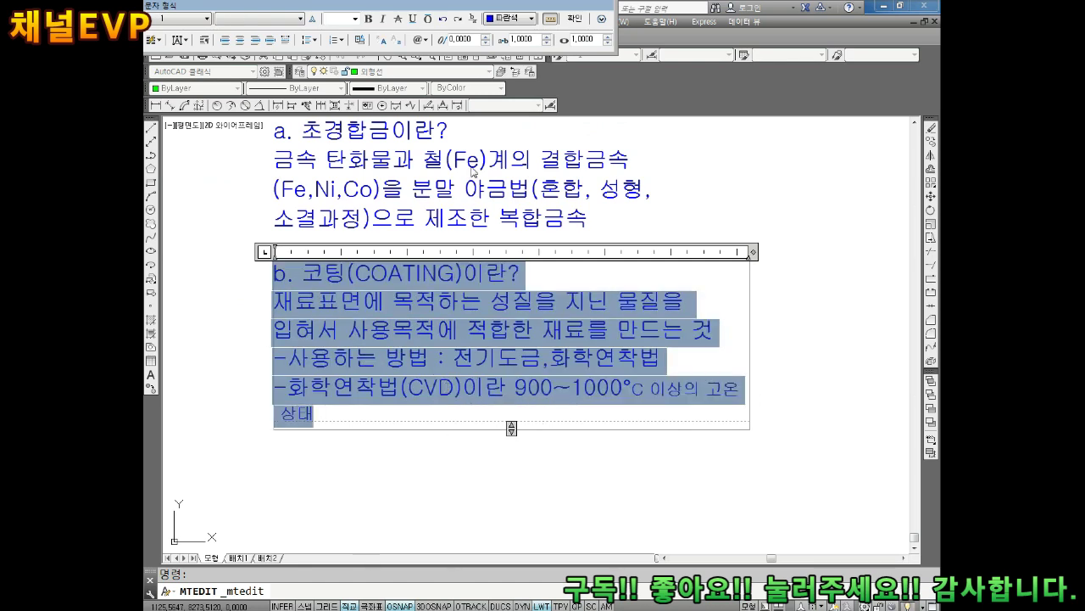
left_click_drag(381, 7, 497, 72)
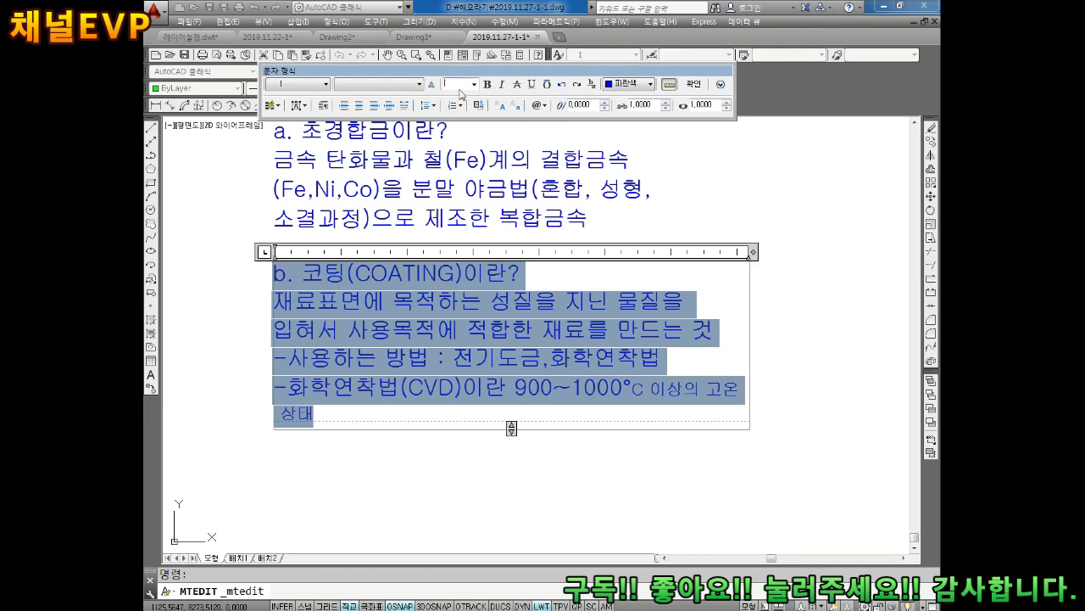
type("4")
key("Return")
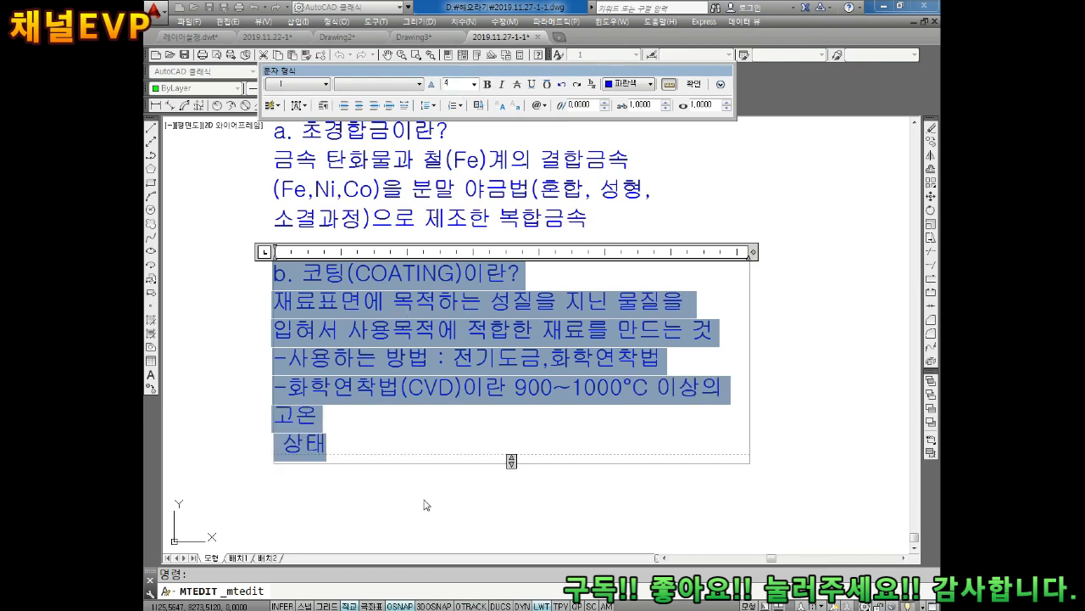
left_click(426, 503)
Join '고온상태' and continue the CVD sentence with '에서 초경공구에 반응가스를 통과시켜'
double_click(286, 441)
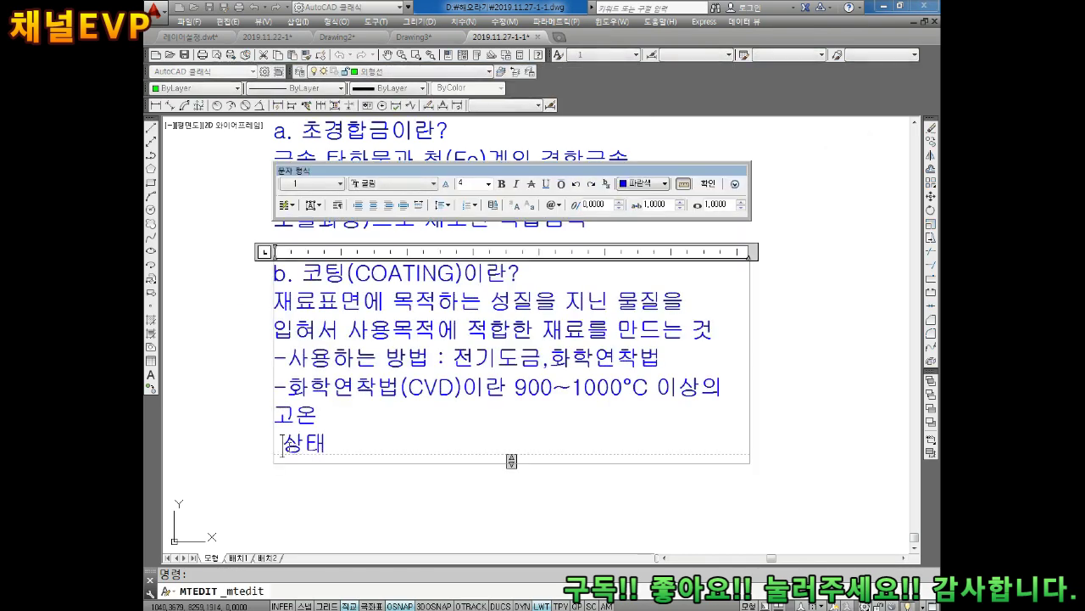
key("Home")
key("BackSpace")
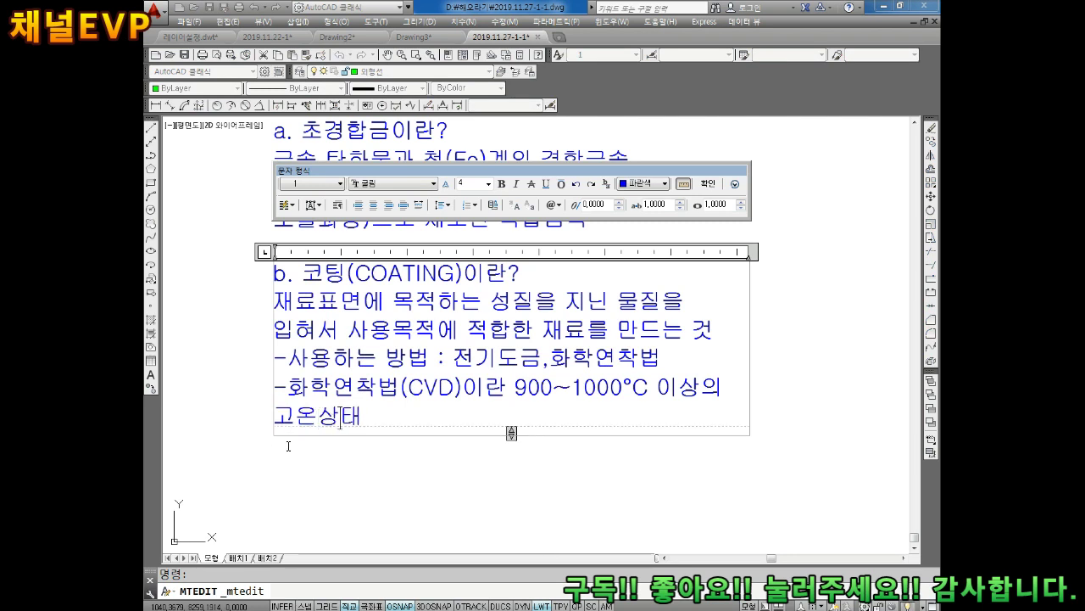
type("에서 ")
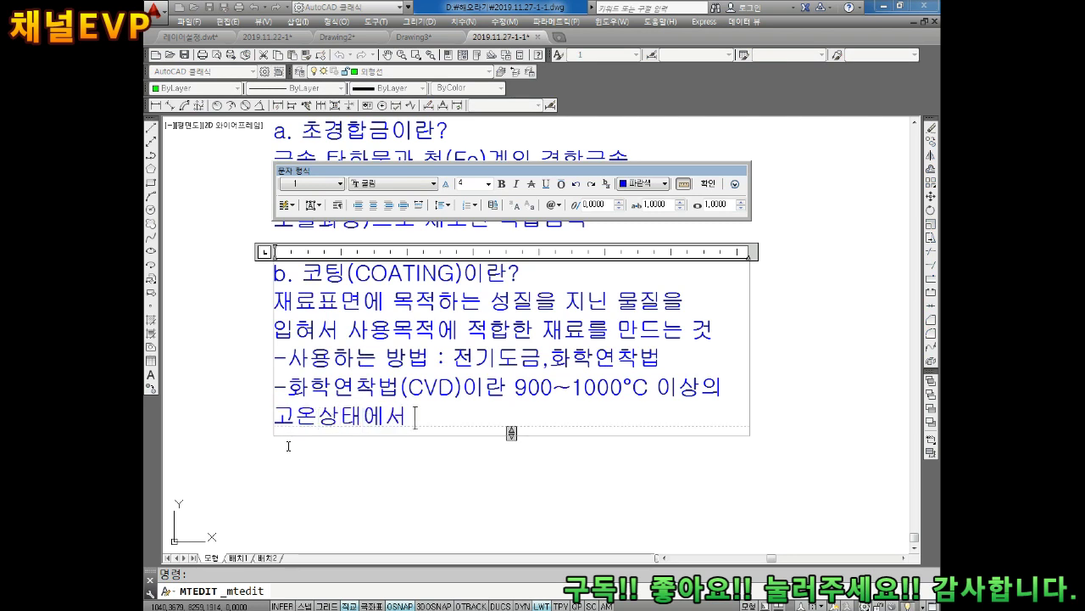
type("초겨경공구")
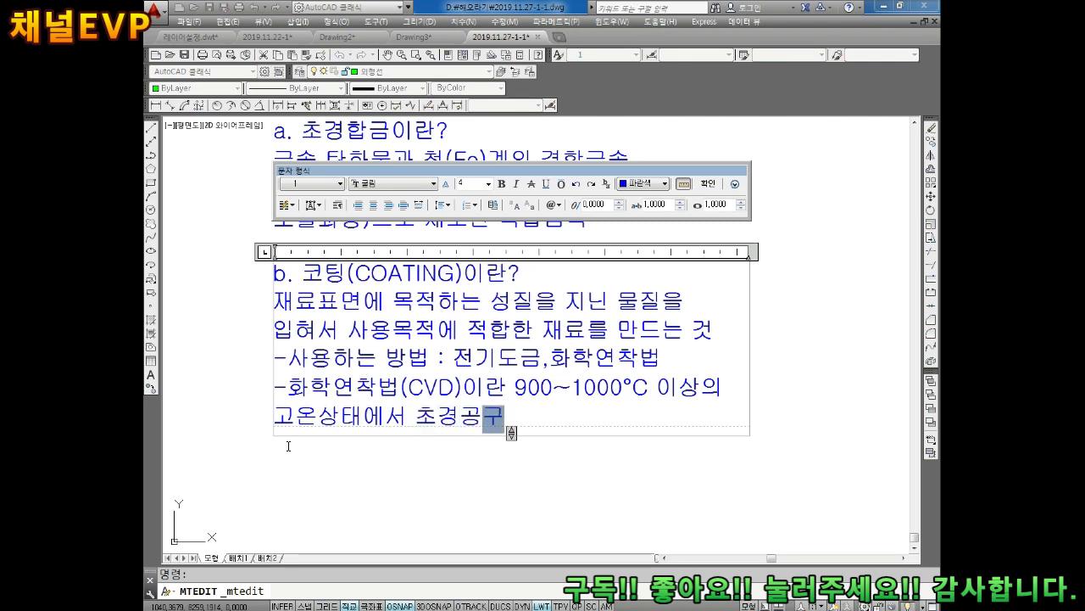
type("에 반응가스")
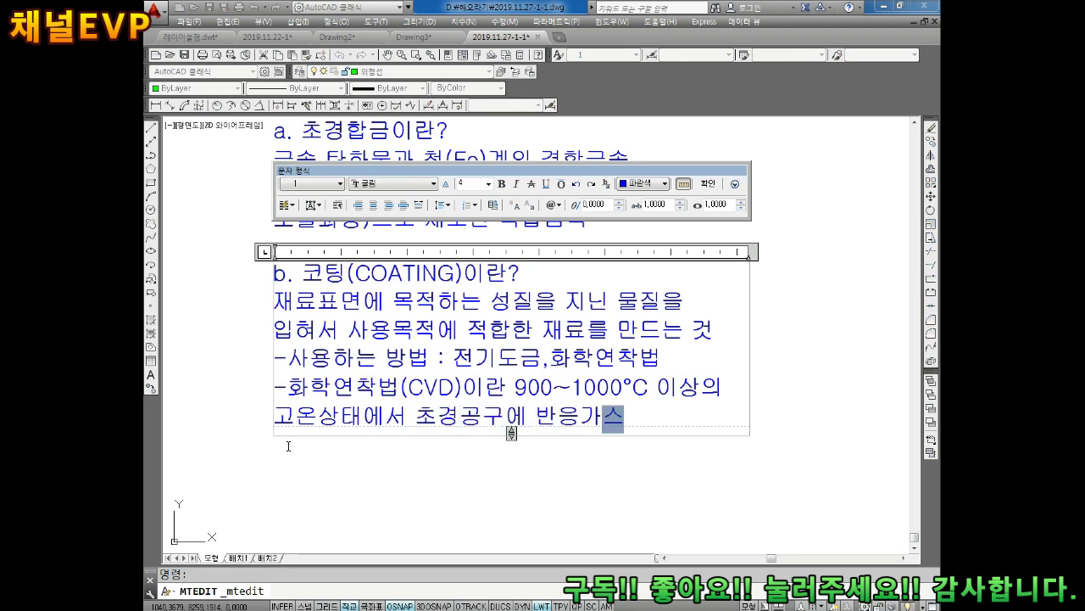
type("르를 통")
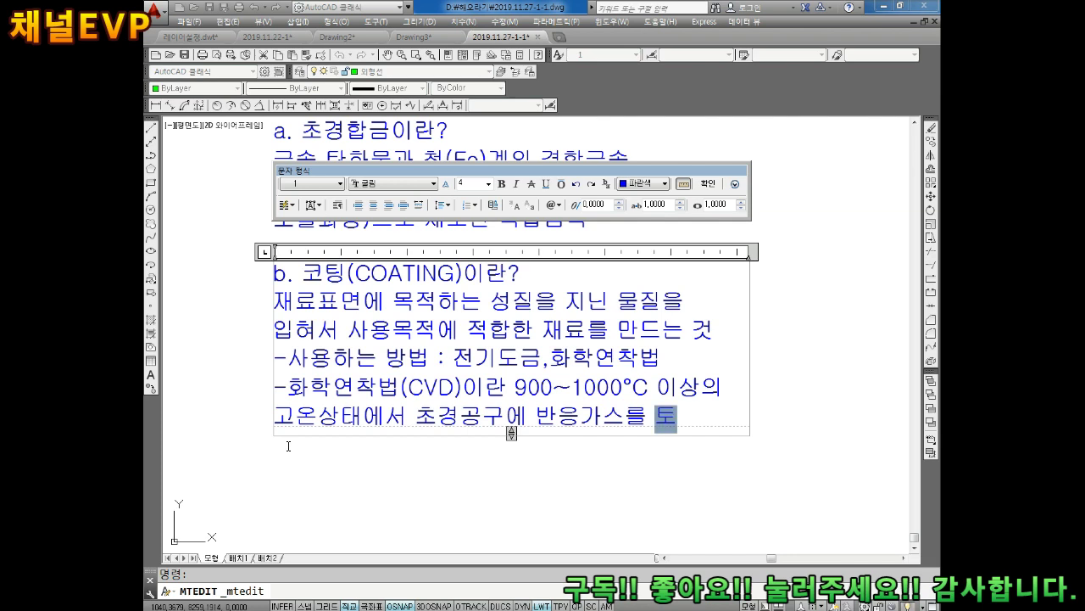
type("과시켜")
key("Return")
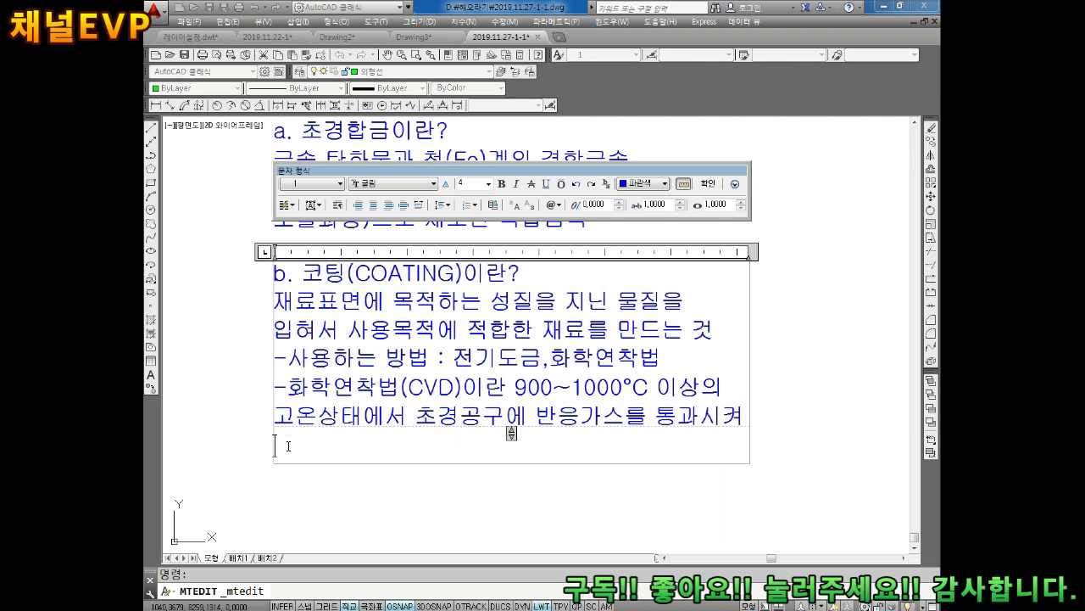
Finish the sentence with '초경 공구표면에 고체상태의 재료를 피복시키는 것을 말한다.' and close the editor
type("줌")
type("으")
type("롯써")
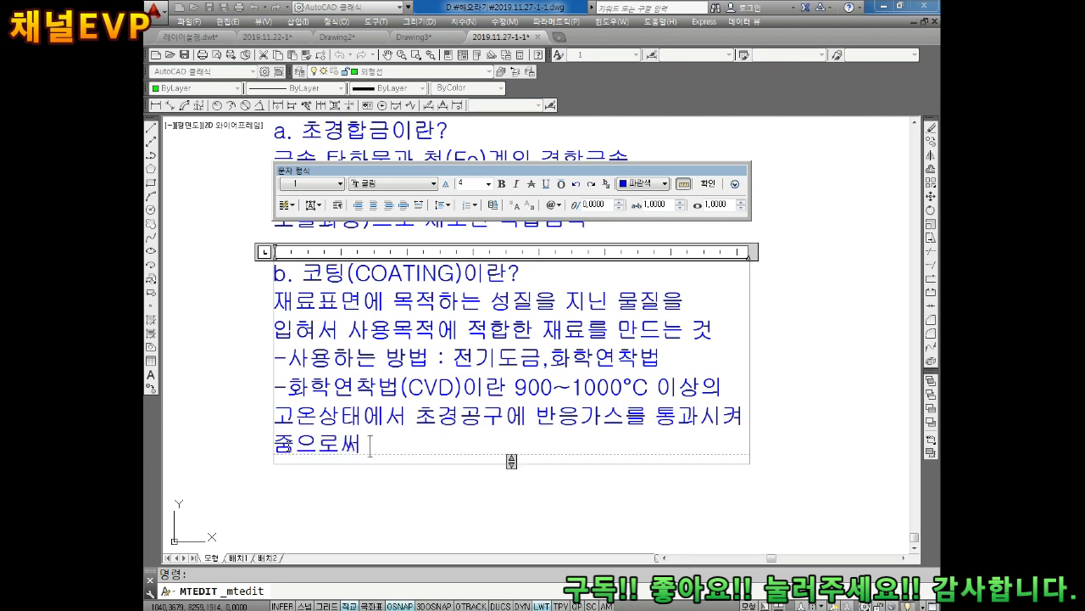
type(" 초경")
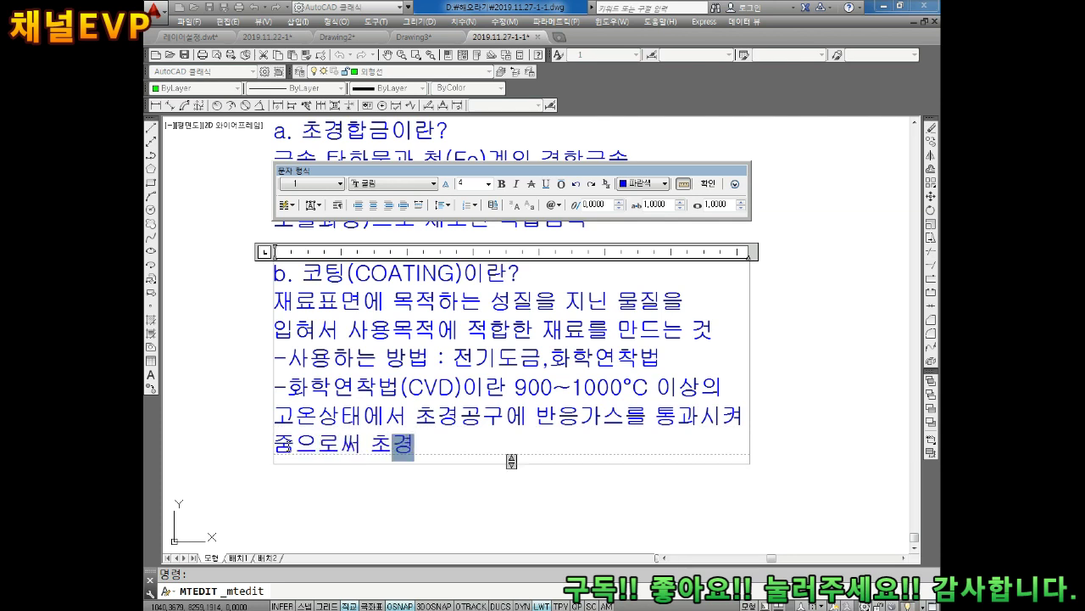
type("공구표며")
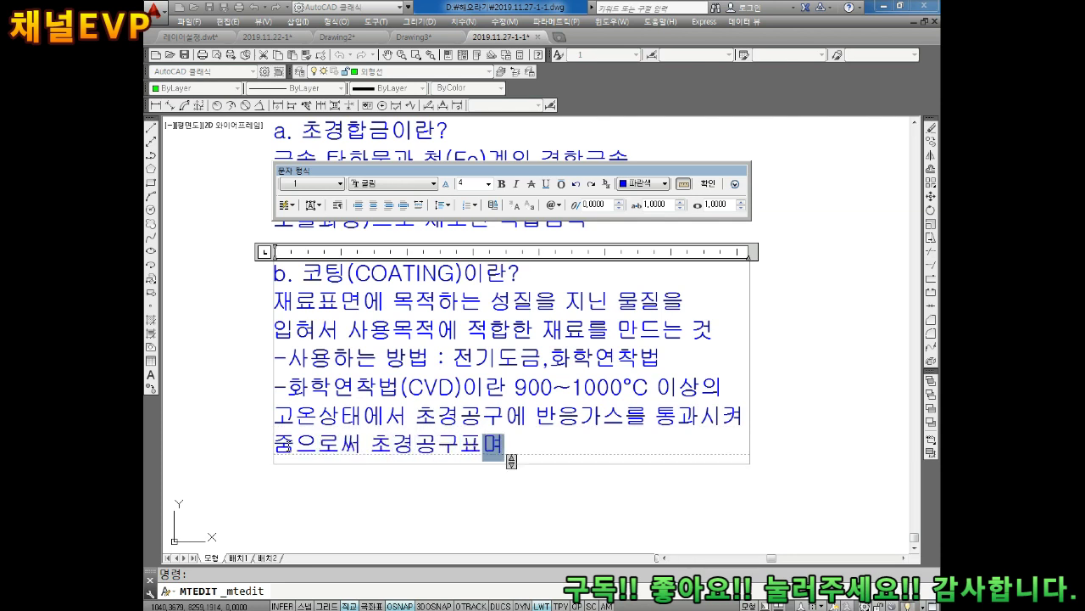
type("면에")
key("Left")
key("Left")
key("Left")
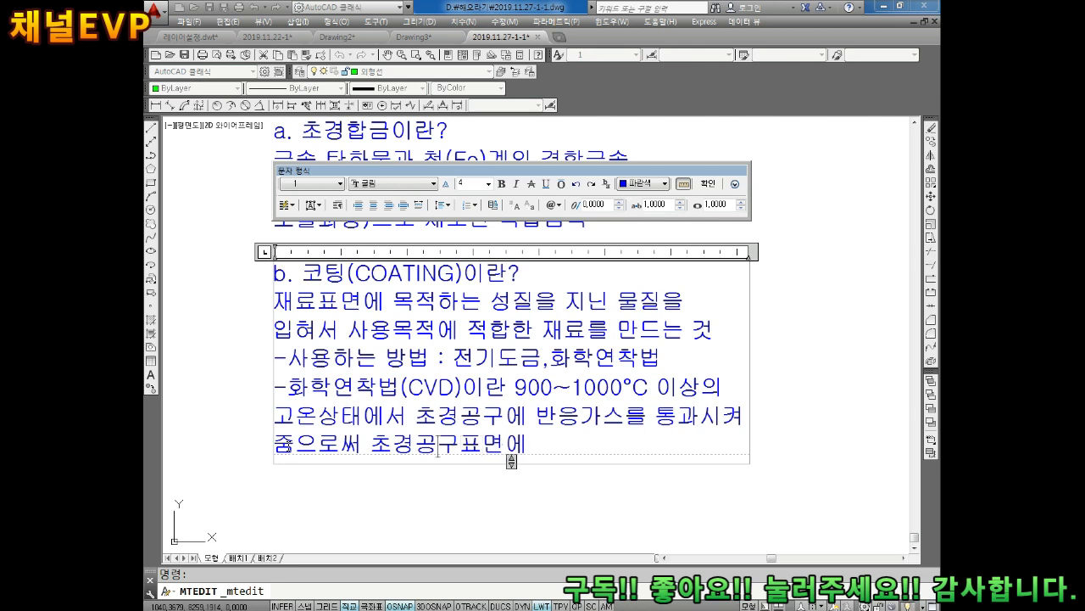
key("Left")
key("Right")
key("Right")
key("Right")
key("Right")
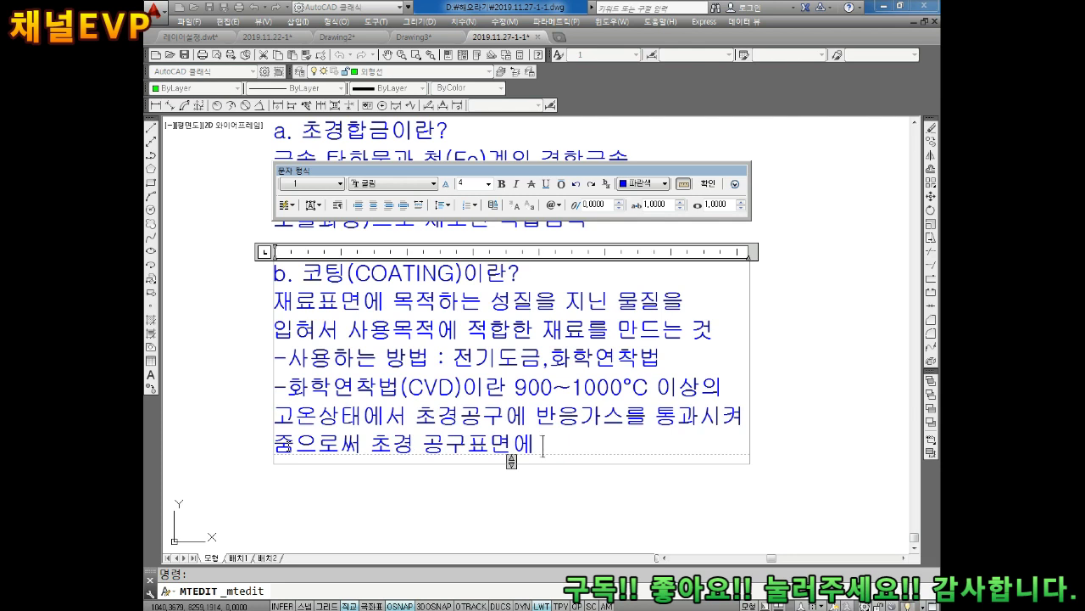
type("고체상태의 ")
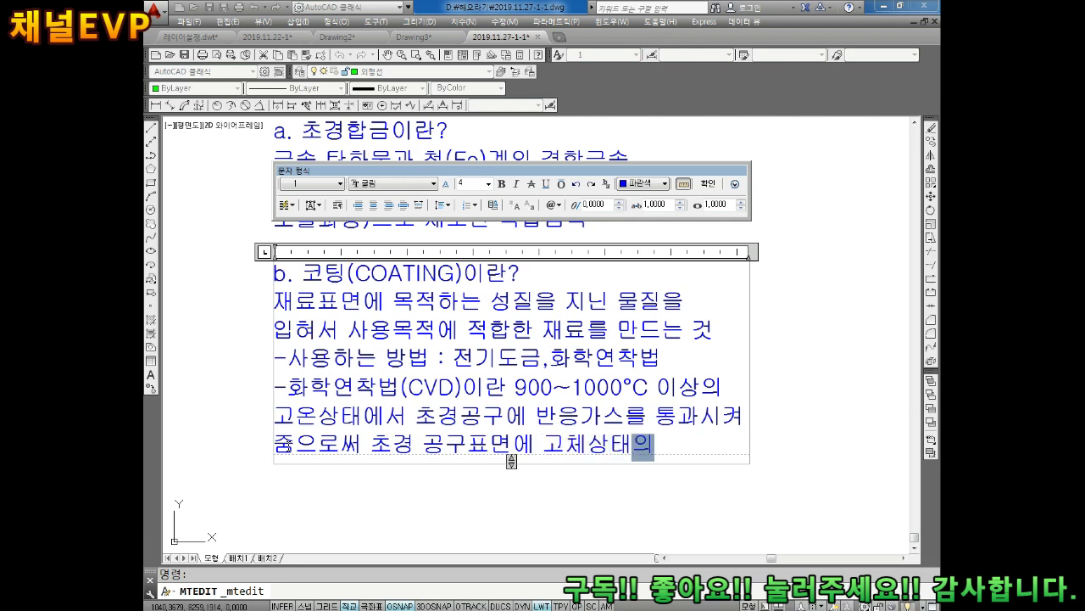
type("재료를 피")
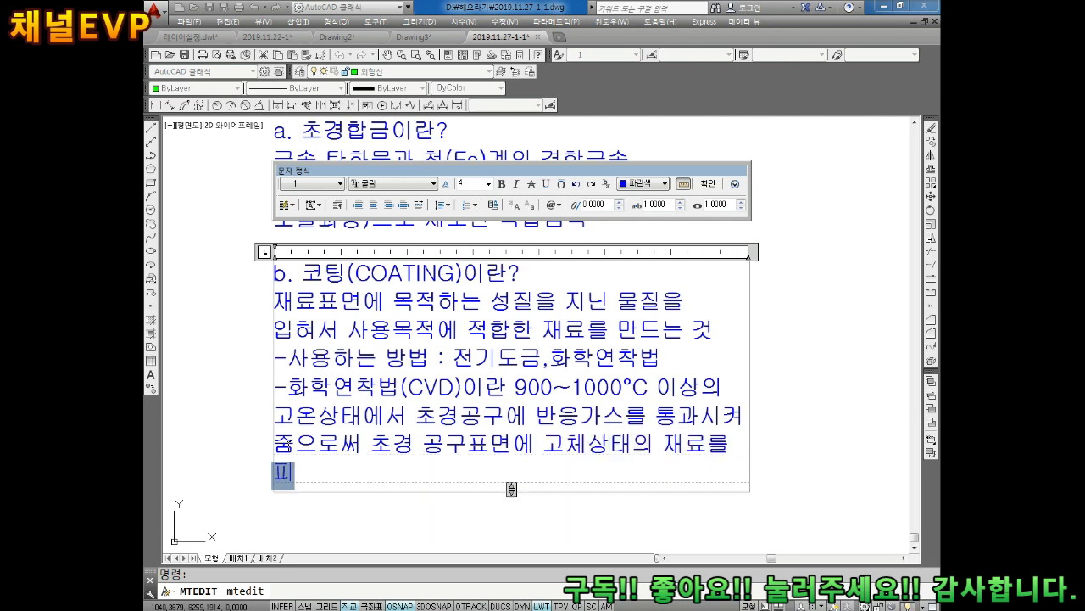
type("복시켜")
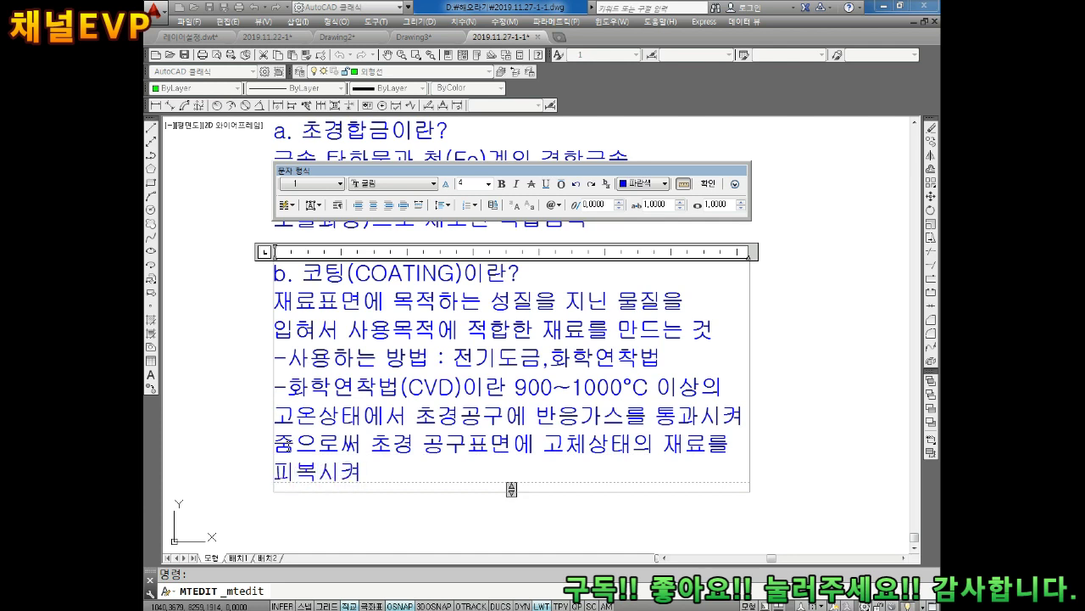
key("BackSpace")
type("키는")
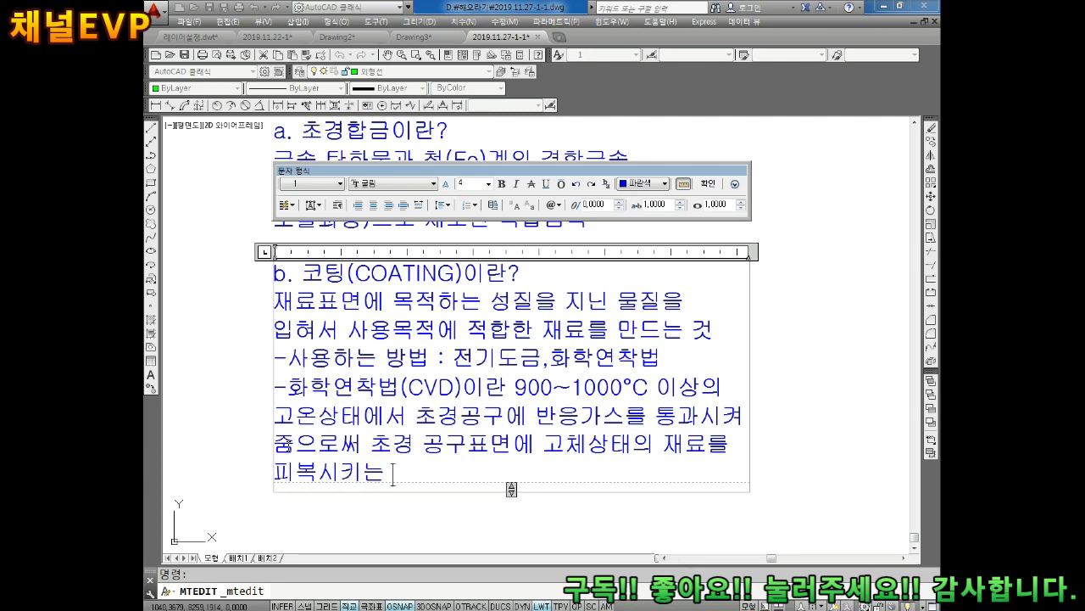
type(" 것을 마ㄹ한다.")
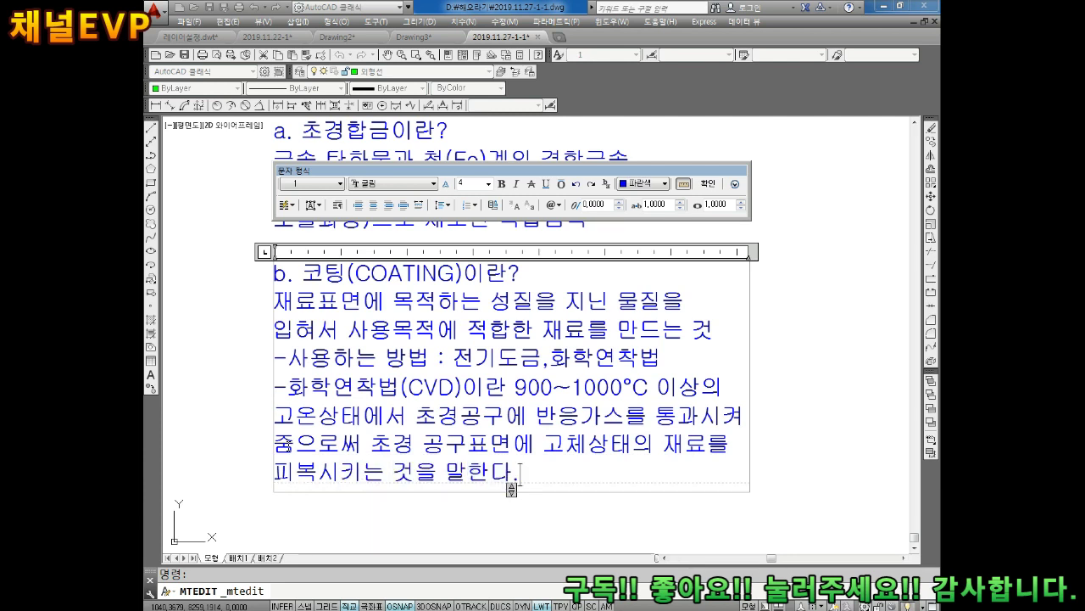
left_click(818, 422)
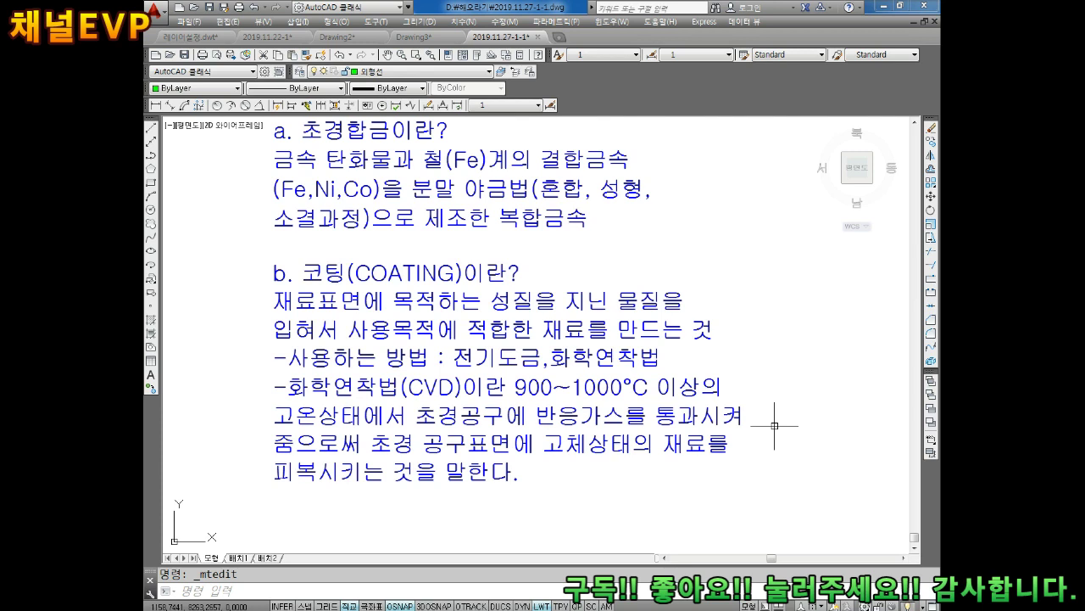
Exit the notes editor and zoom in on the insert-tip sketch and its labels
left_click(258, 479)
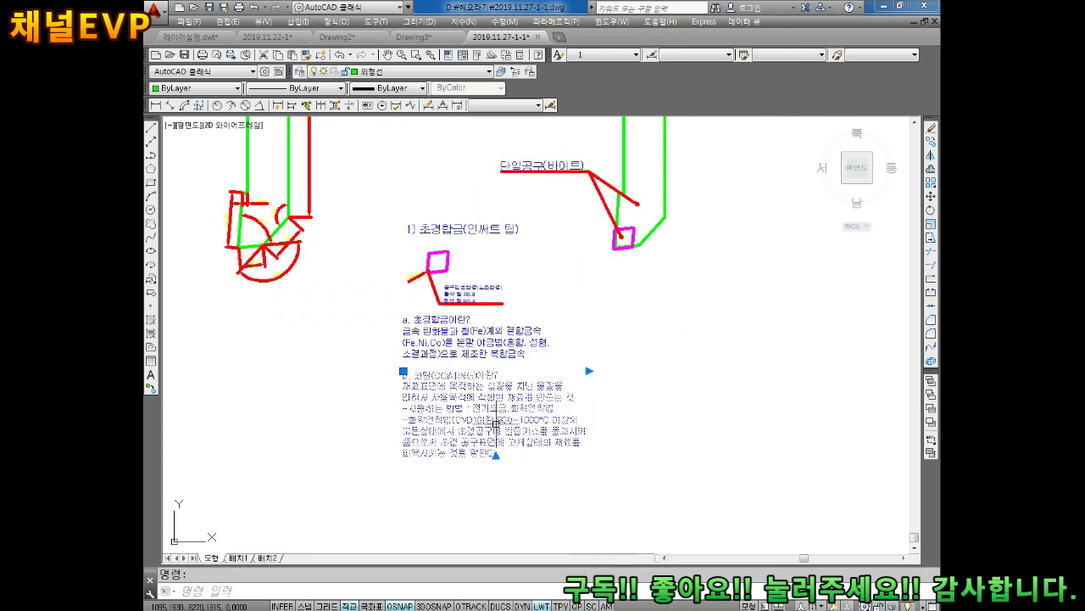
key("Escape")
middle_click_drag(470, 343, 450, 321)
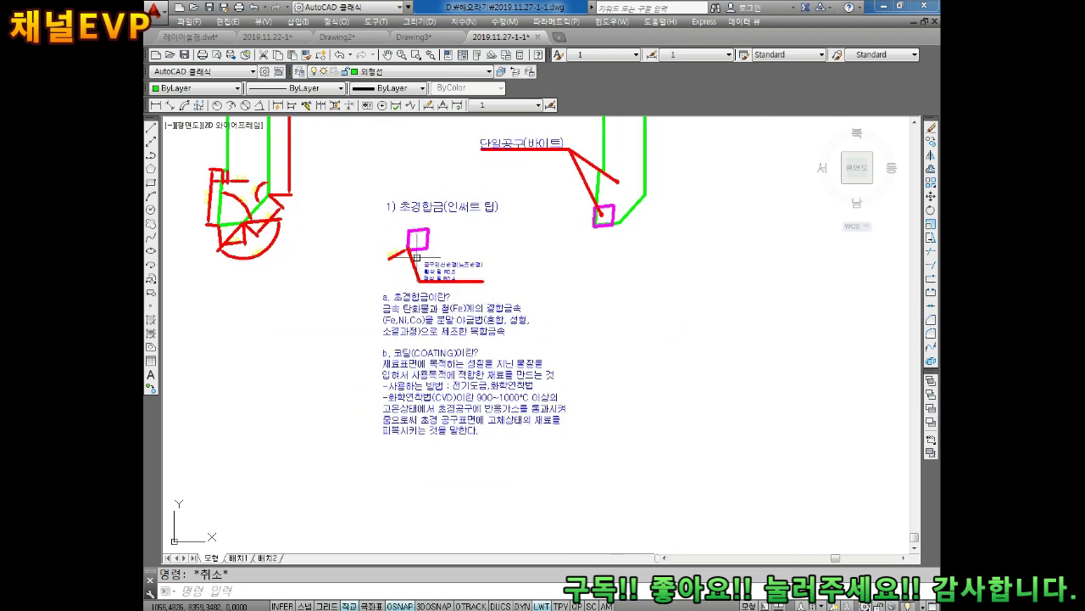
scroll(416, 257, "up", 1)
scroll(416, 254, "up", 1)
scroll(477, 329, "up", 1)
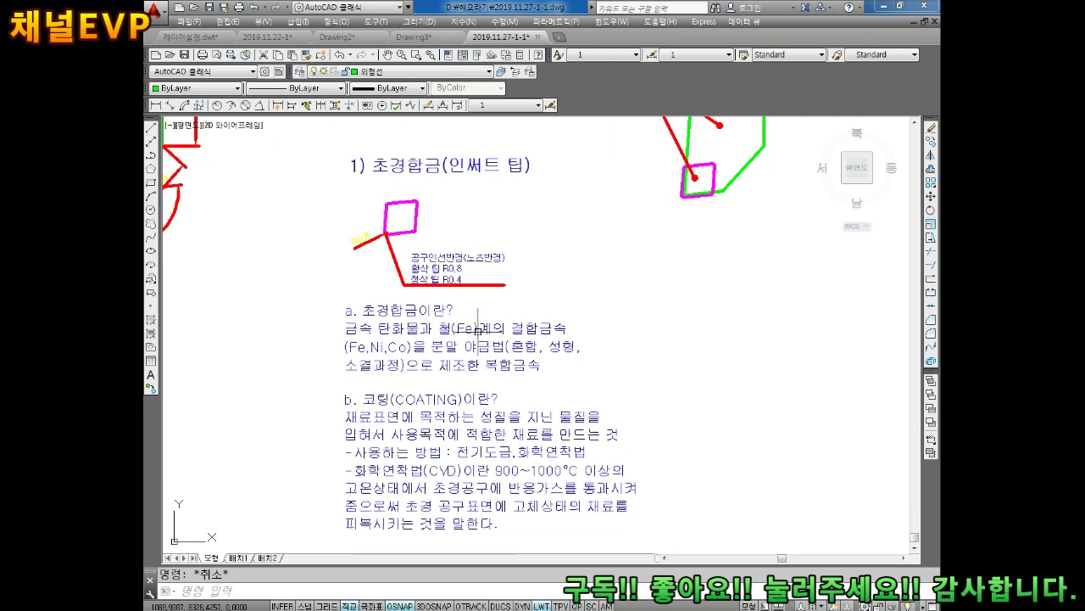
middle_click_drag(478, 331, 475, 303)
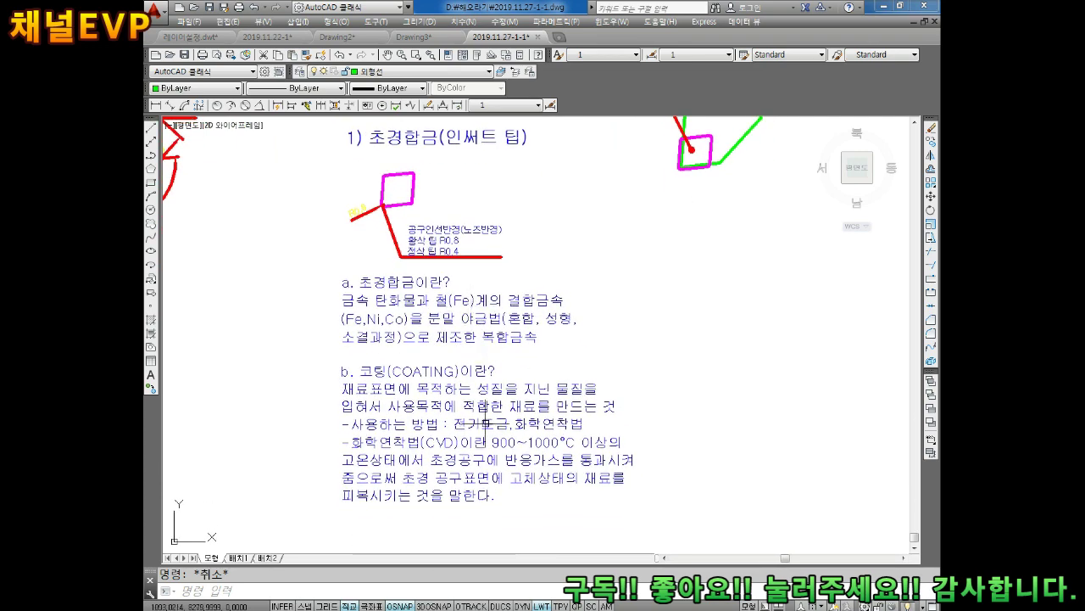
scroll(486, 423, "up", 2)
middle_click_drag(487, 419, 490, 363)
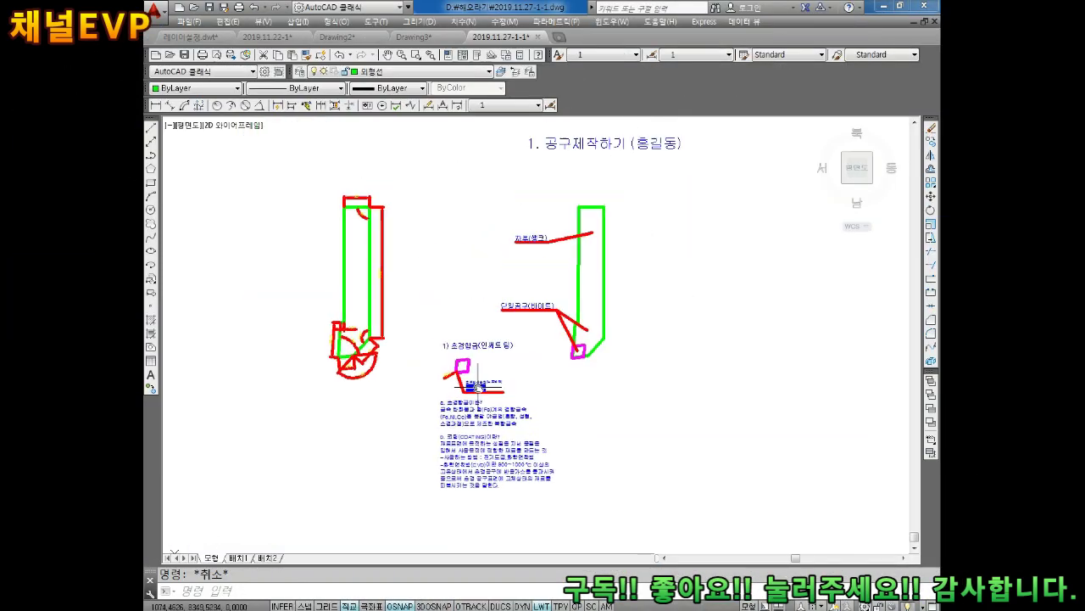
scroll(461, 311, "up", 2)
scroll(455, 300, "up", 2)
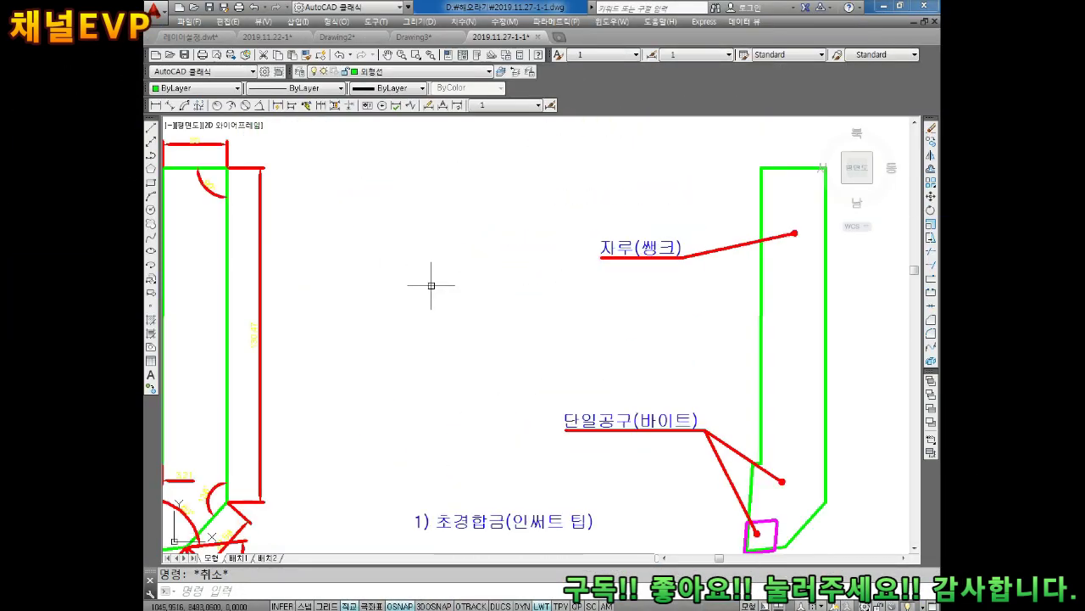
middle_click_drag(431, 289, 442, 226)
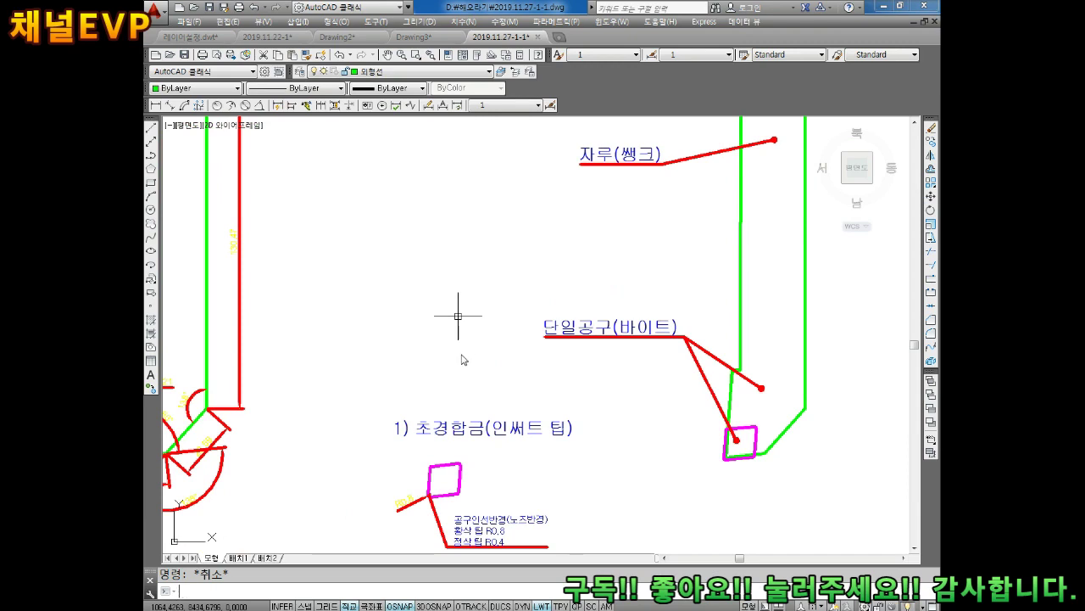
type("VO")
Copy the '1) 초경합금(인써트 팁)' heading with CO and place it above the original
key("BackSpace")
key("BackSpace")
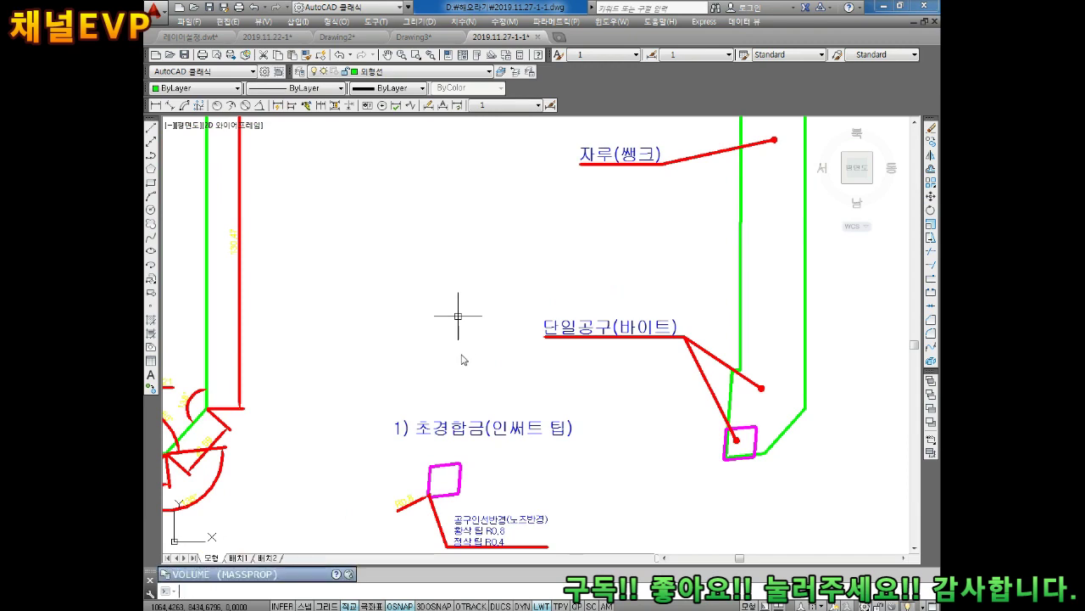
type("CO")
key("Return")
left_click(463, 390)
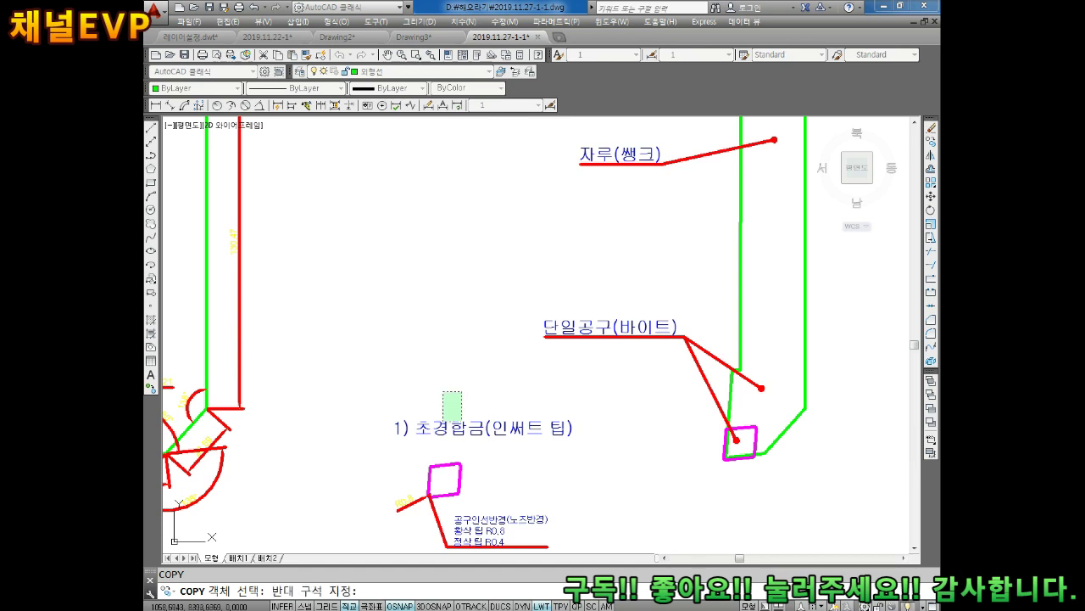
left_click(421, 438)
key("Return")
left_click(414, 433)
middle_click_drag(395, 238, 408, 308)
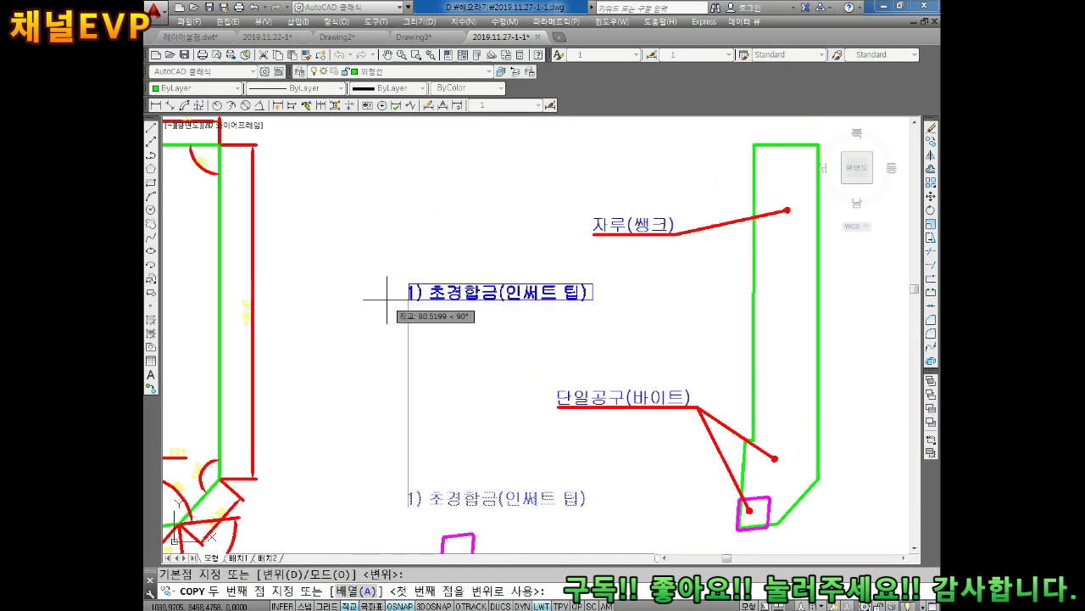
middle_click_drag(354, 197, 363, 226)
left_click(339, 237)
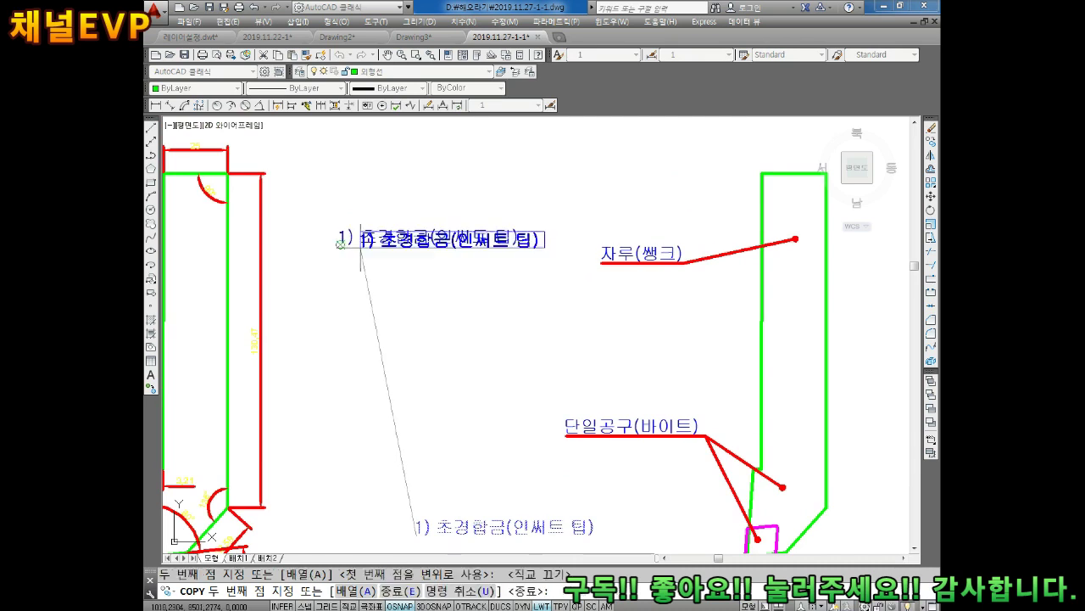
key("Escape")
Replace the copied heading's text with the title '2) 절삭조건표'
double_click(455, 248)
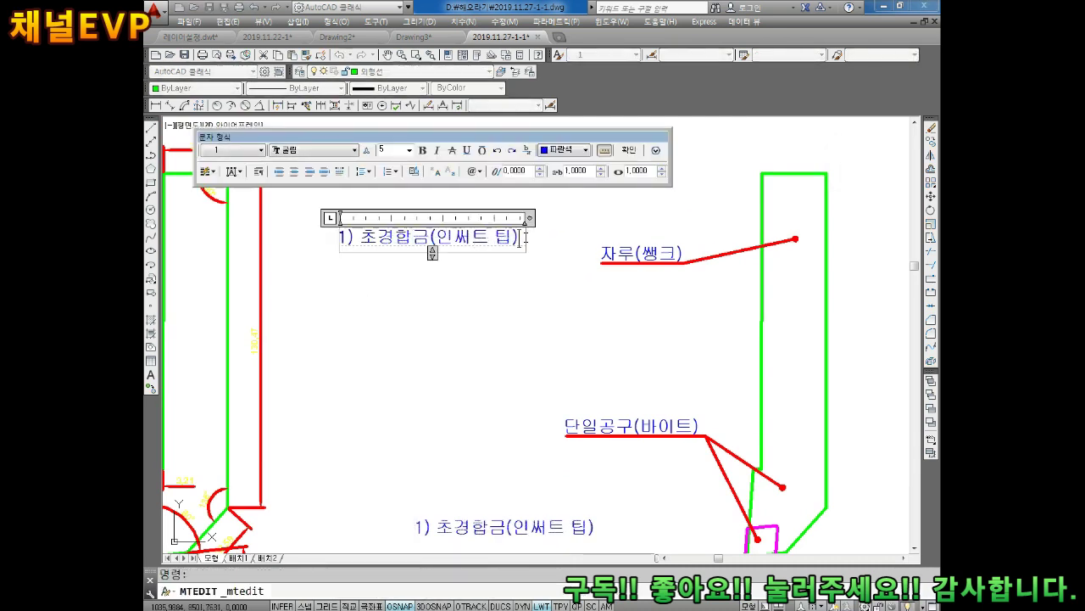
key("BackSpace")
key("BackSpace")
key("BackSpace")
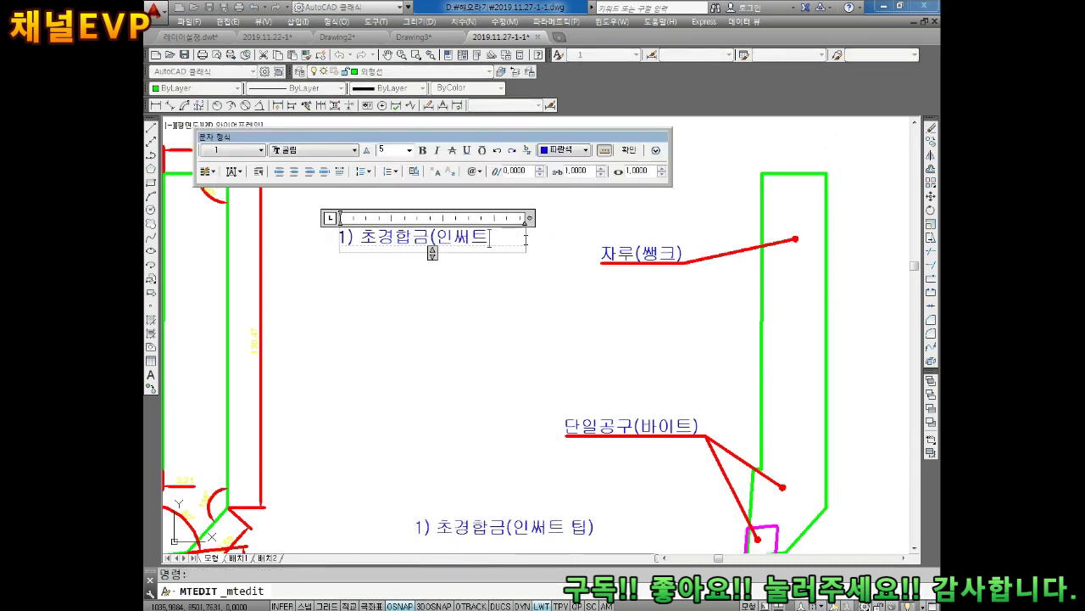
key("BackSpace")
key("BackSpace")
key("BackSpace")
key("BackSpace")
key("BackSpace")
key("BackSpace")
key("BackSpace")
key("BackSpace")
key("BackSpace")
key("BackSpace")
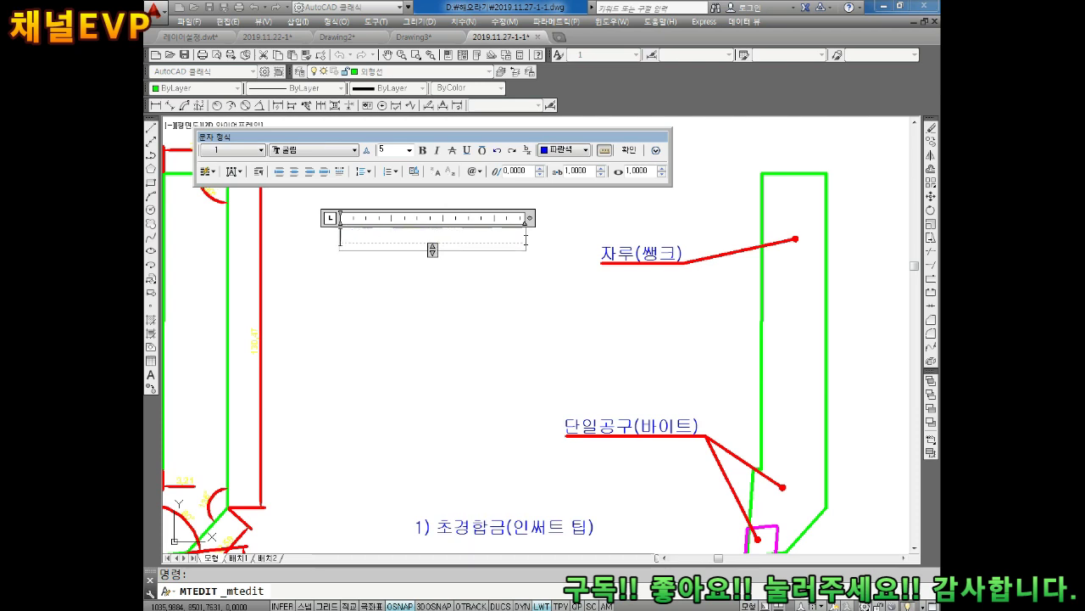
type("2")
key("BackSpace")
type("WJ")
key("BackSpace")
type("2)WJ")
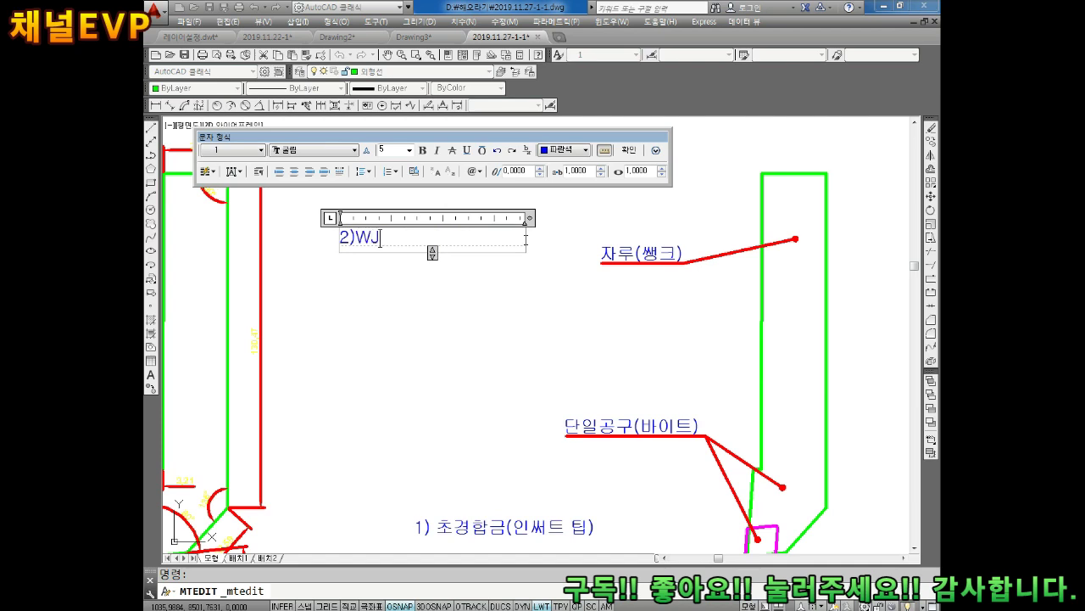
key("BackSpace")
key("BackSpace")
type("절삭조")
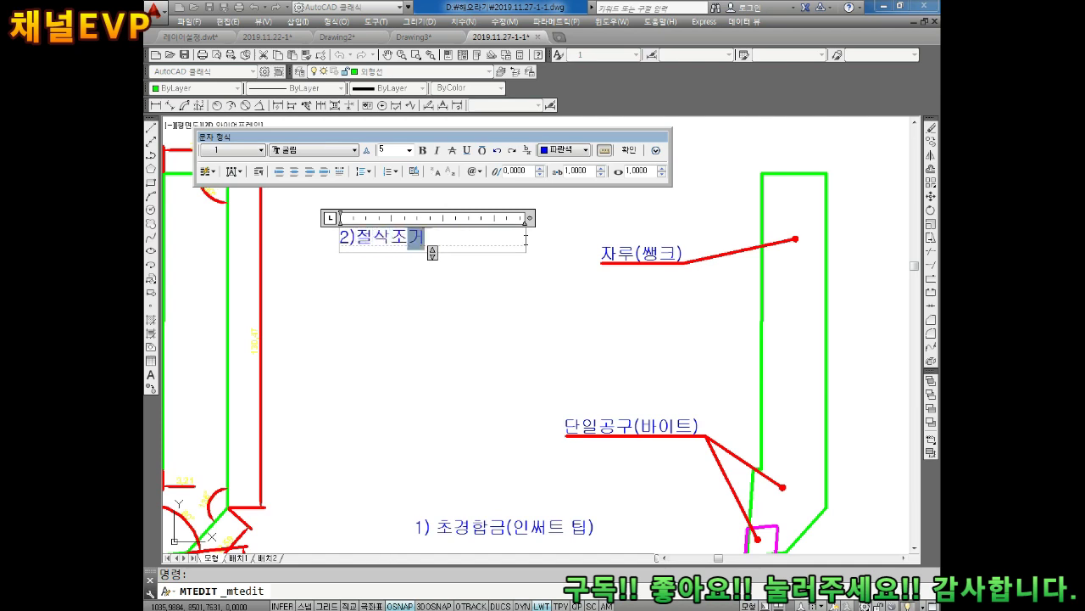
type("건표")
key("Return")
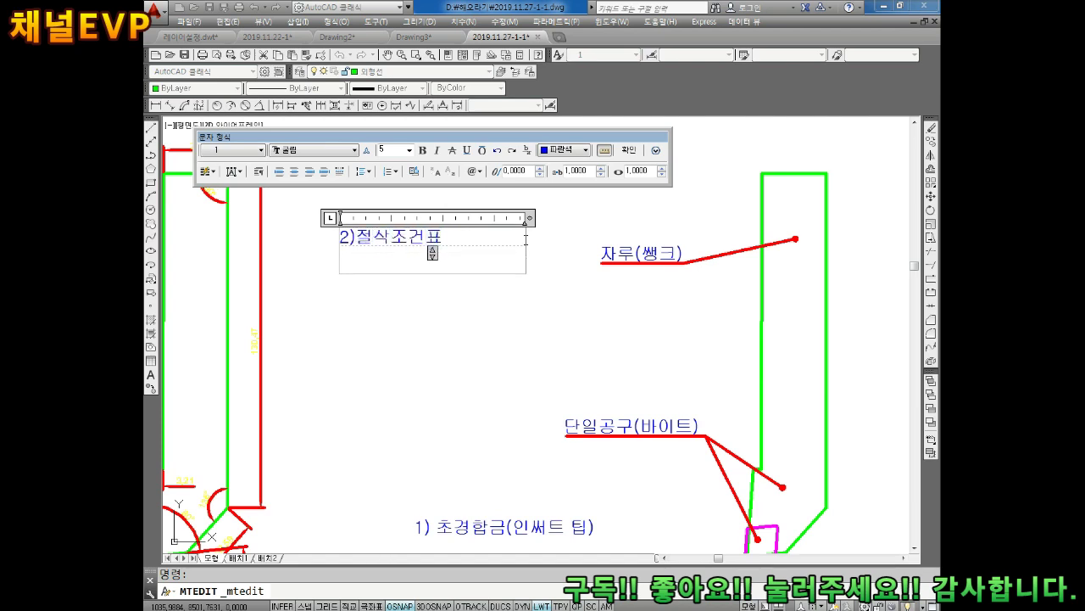
Add the lines '공구명 : 황삭바이트' and '회전수 : 1000~2000' below the title
left_click(355, 237)
left_click(341, 260)
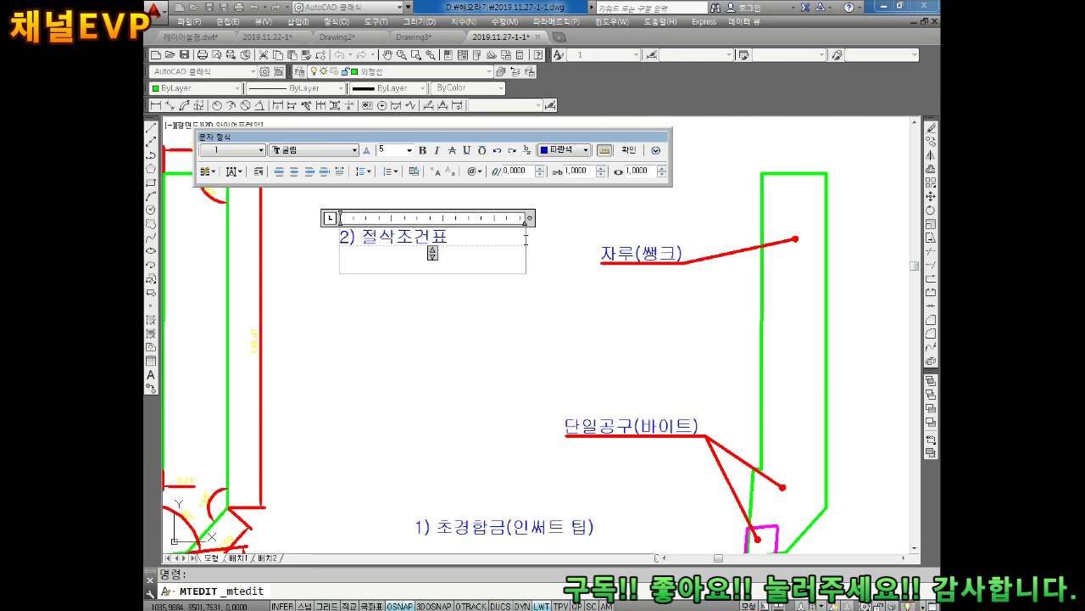
type("공구명 :")
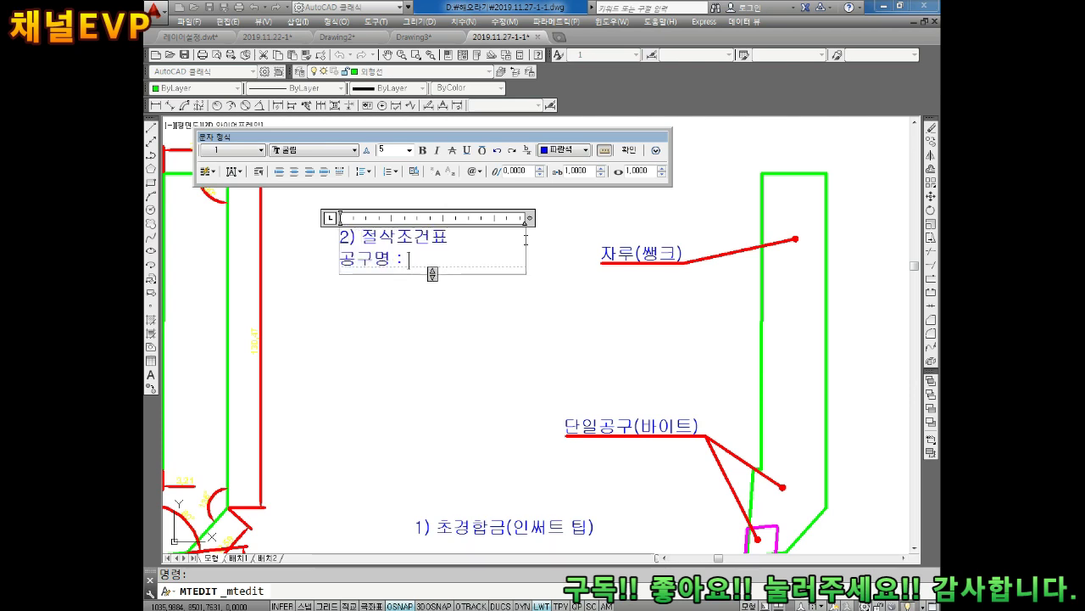
type("황삭ㅂ")
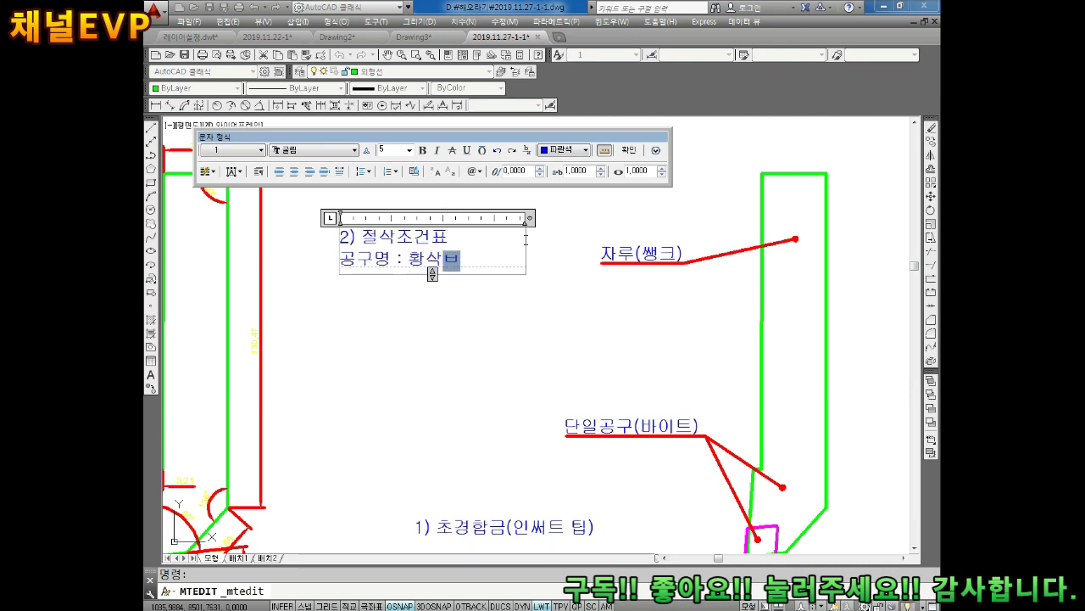
type("바이트")
key("Return")
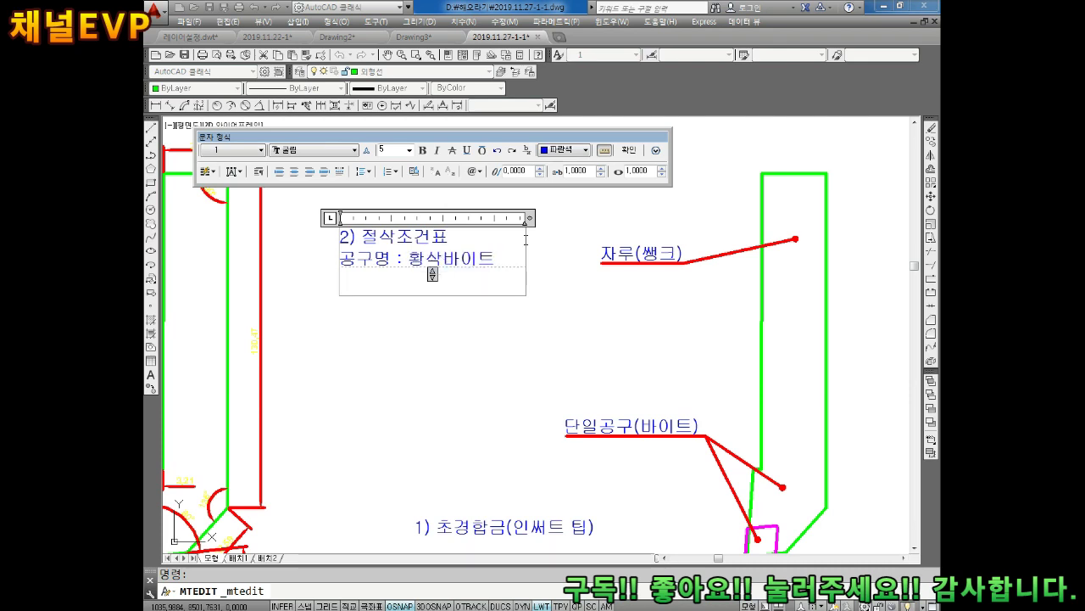
type("회전")
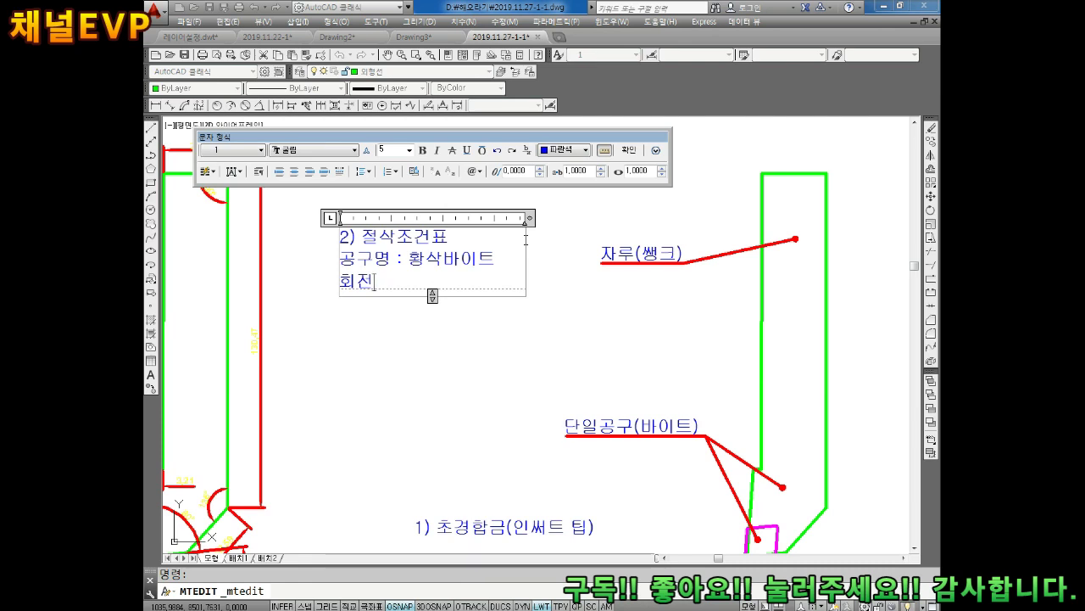
type("수 :")
type(" 1000~20")
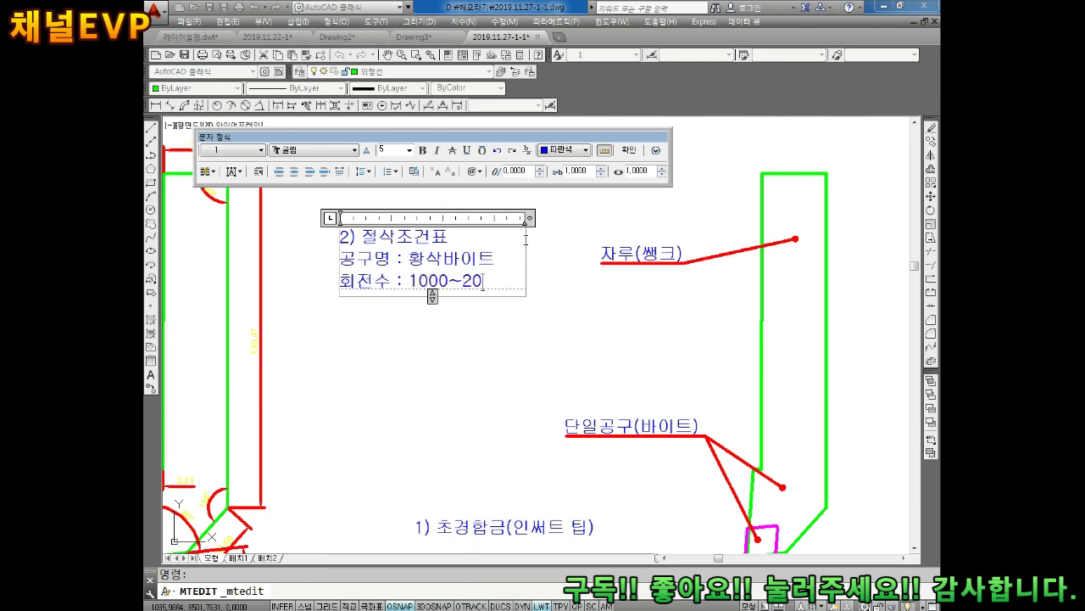
type("00")
Finish the speed line as '회전수 : 1000~2000rpm', unstacked and widened to fit one line
key("Return")
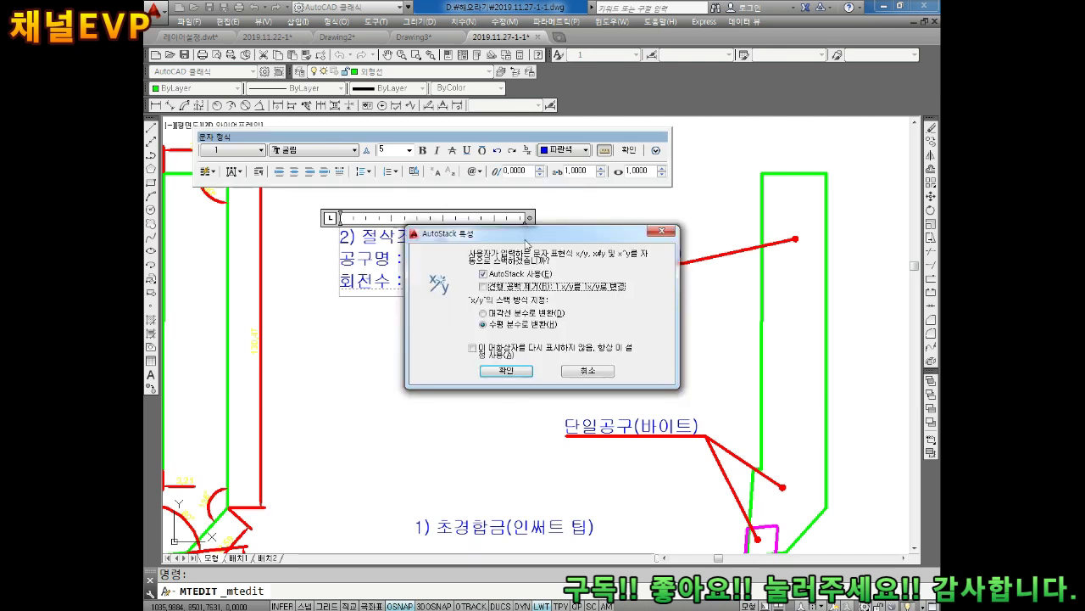
key("Return")
key("BackSpace")
left_click(481, 348)
left_click(506, 371)
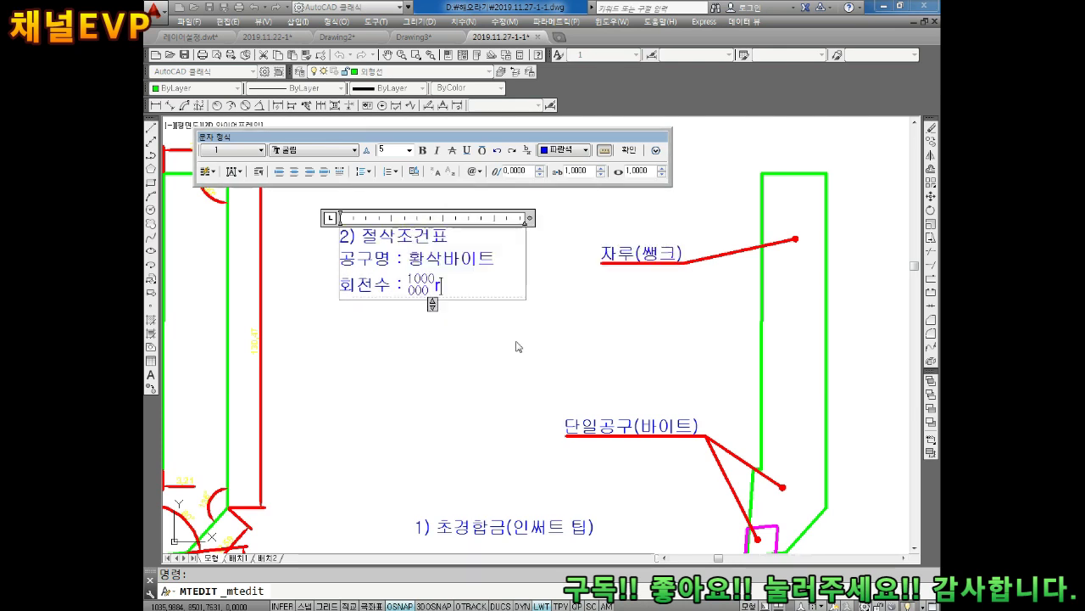
left_click_drag(529, 218, 627, 218)
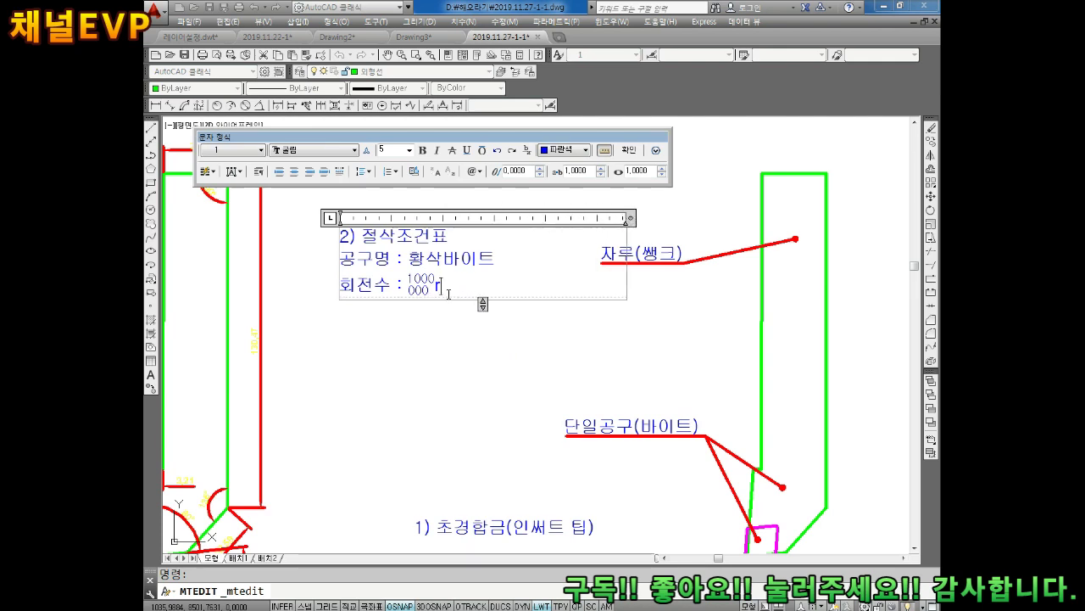
key("ctrl+z")
key("ctrl+z")
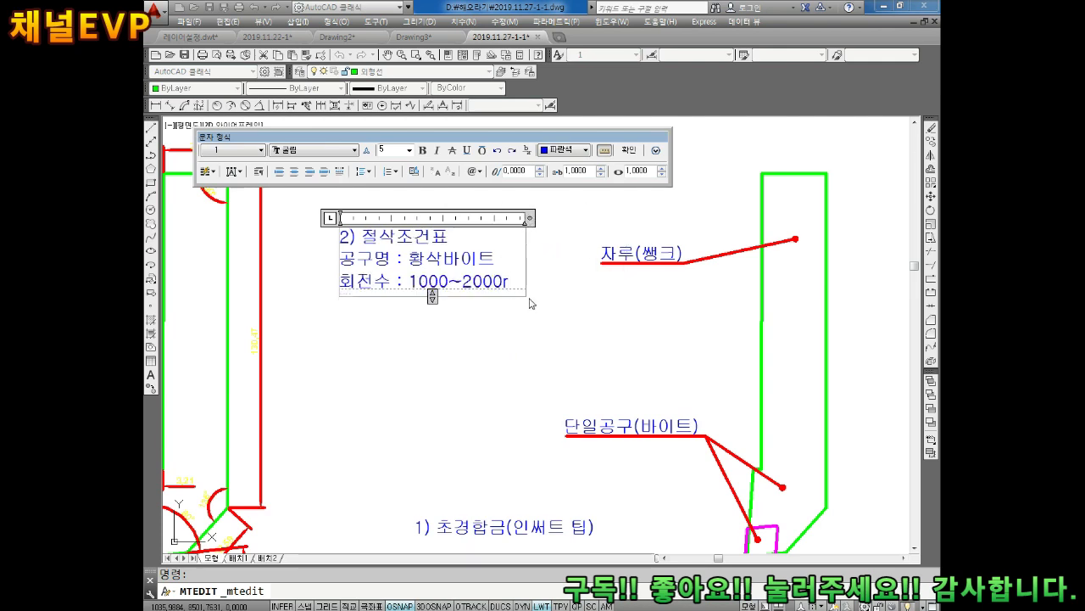
type("p")
type("m")
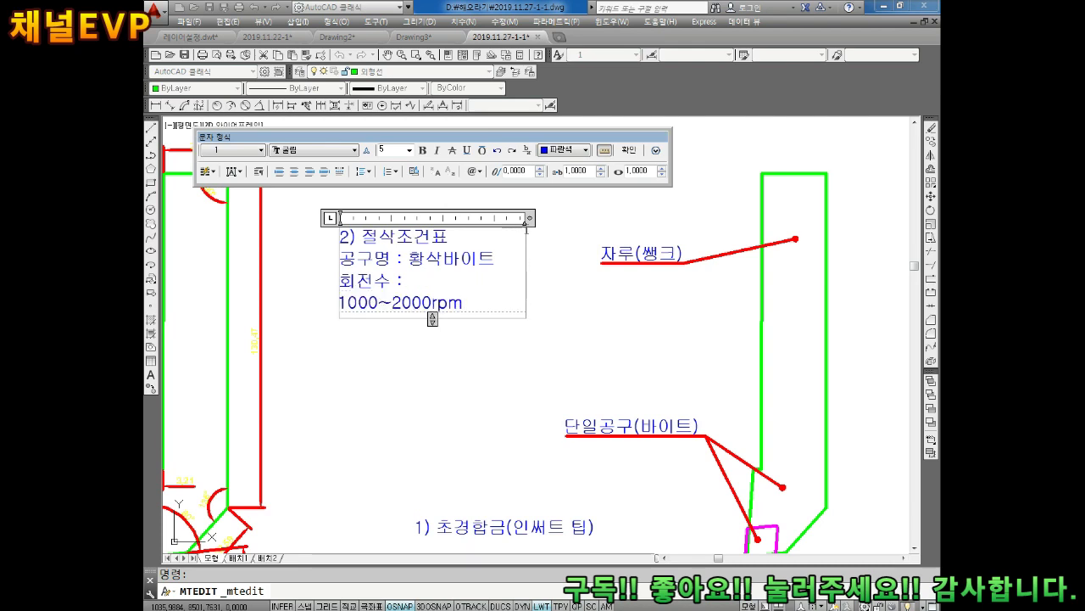
left_click_drag(530, 218, 570, 218)
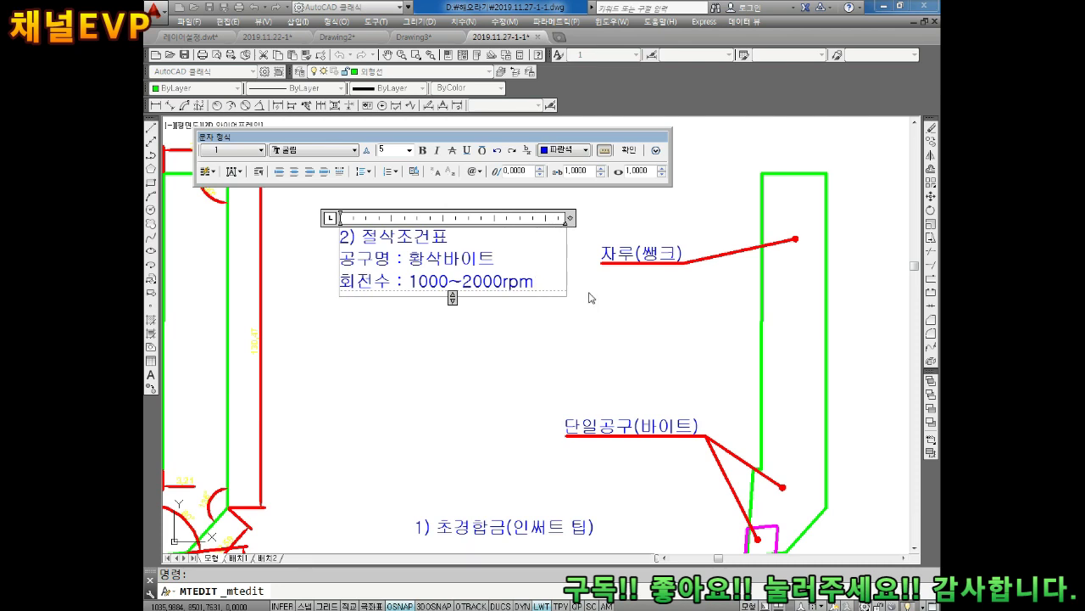
Add '이송속도 : 0.2~0.4mm/rev' and '가공깊이 : 1~3mm' lines, then close the text editor
key("Return")
type("이송스")
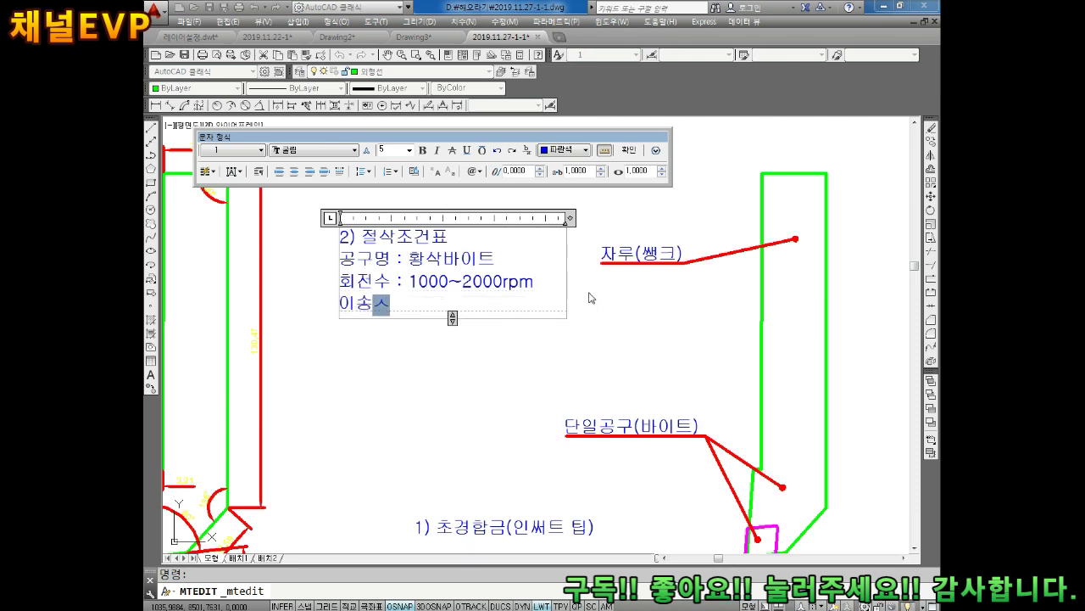
type("속도 :")
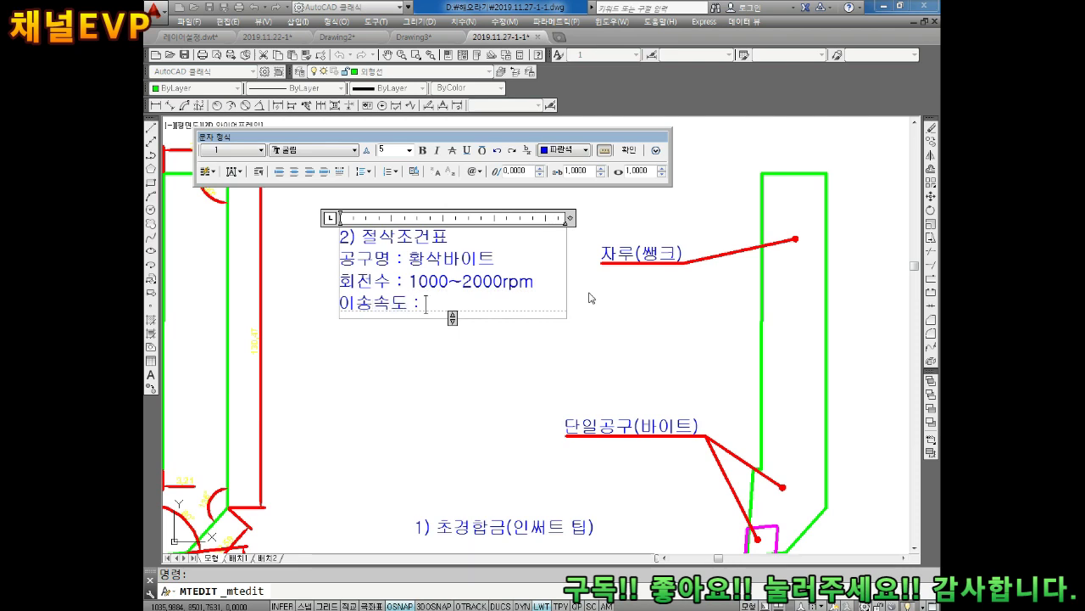
type("0.2~")
type("0.4 ")
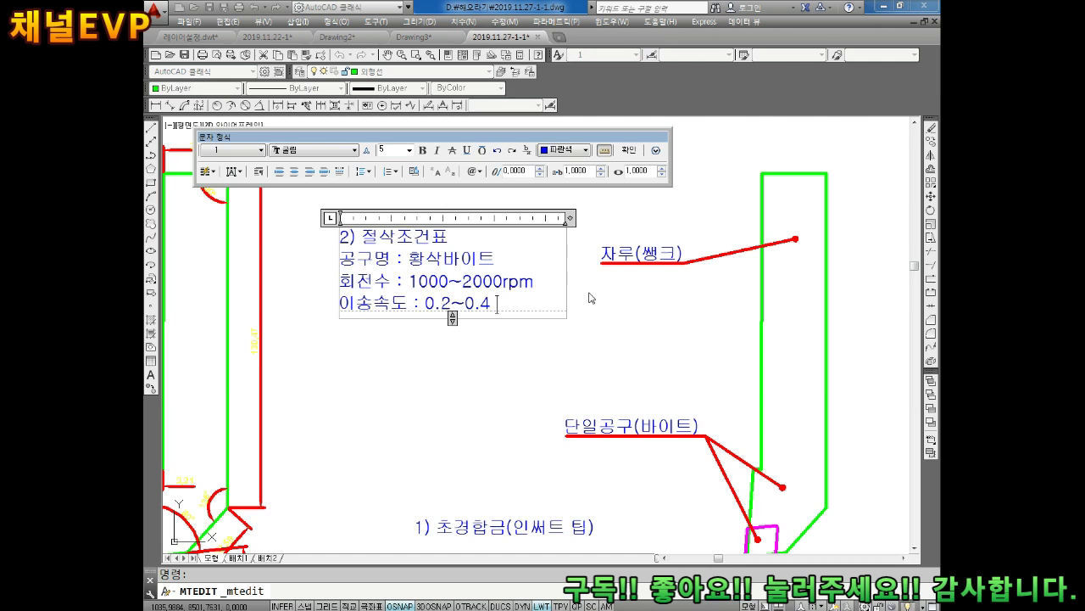
type("mm")
type("/rev")
key("Return")
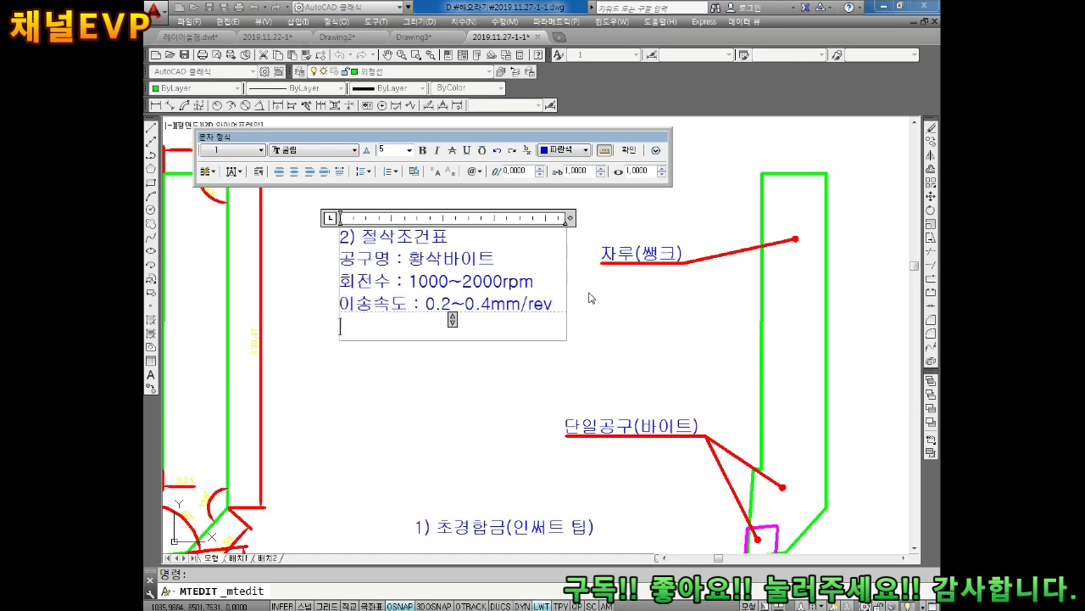
type("가공깊이")
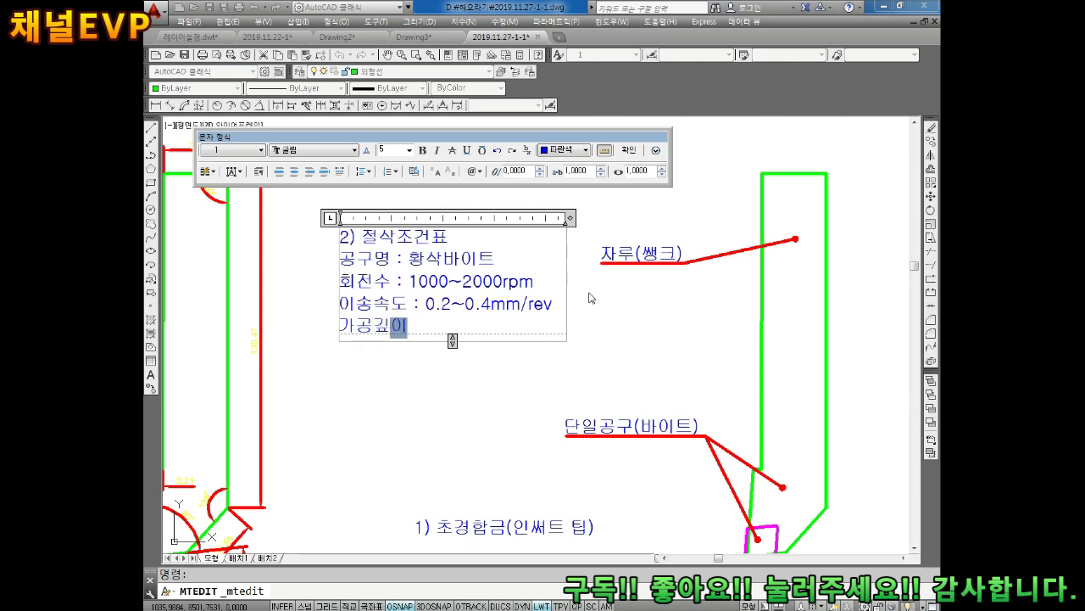
type(" : ")
type("1")
type("~3")
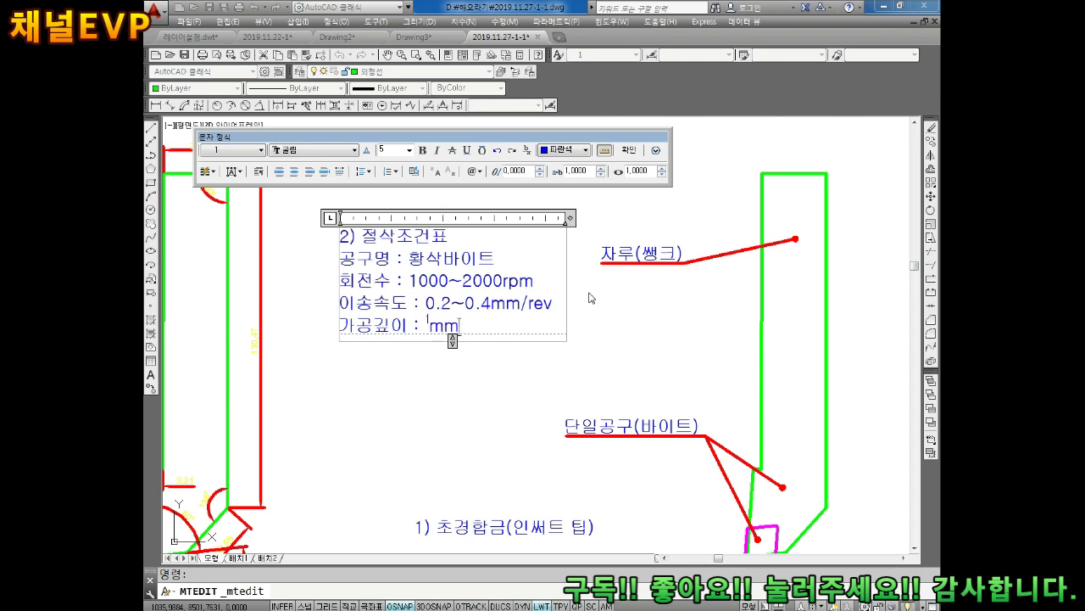
key("BackSpace")
key("BackSpace")
key("BackSpace")
type("1~3")
key("BackSpace")
key("BackSpace")
key("BackSpace")
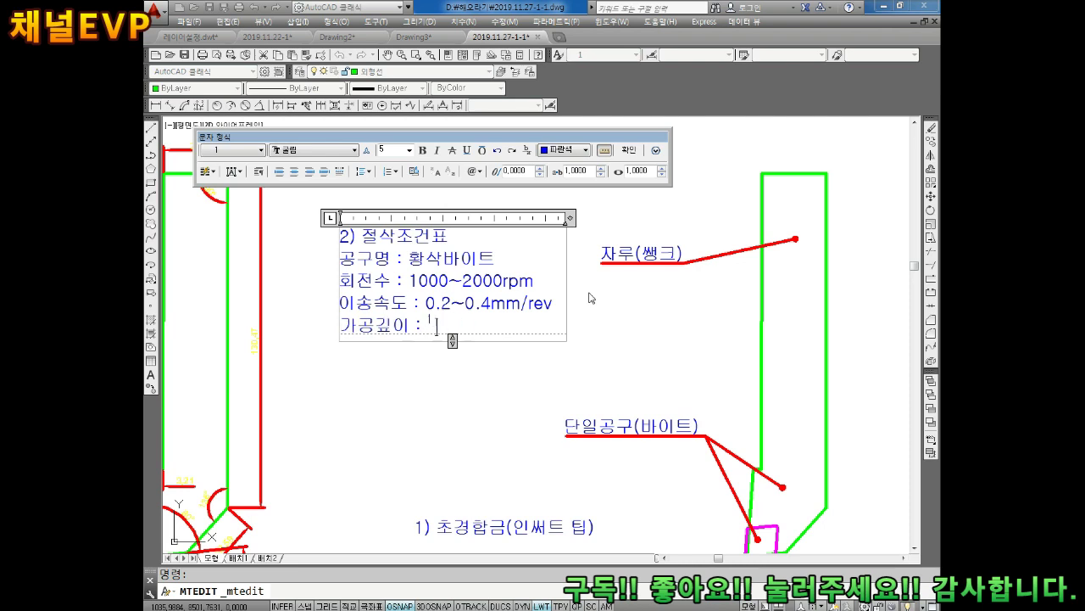
type("1~3")
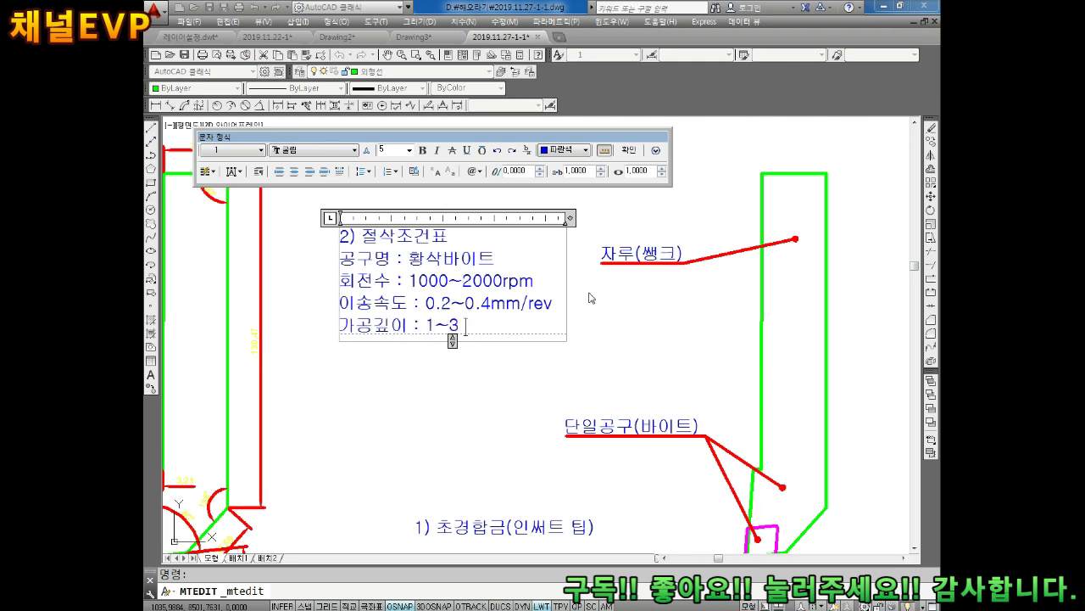
type(" mm")
key("BackSpace")
left_click(480, 432)
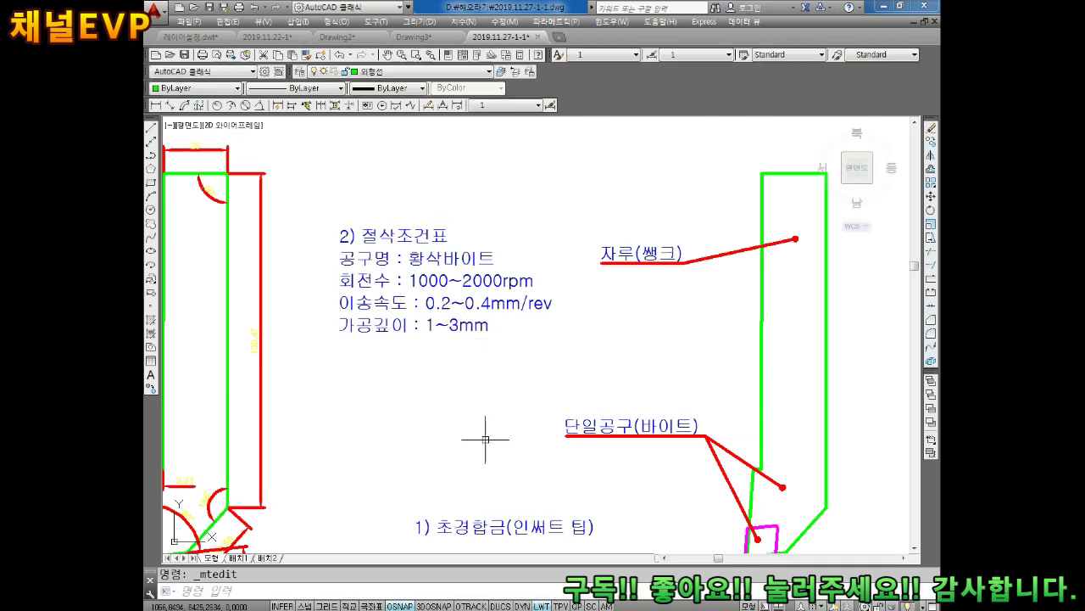
Select the cutting-conditions note for a MOVE, then cancel that first attempt
scroll(503, 334, "down", 2)
scroll(447, 337, "down", 2)
scroll(449, 339, "up", 2)
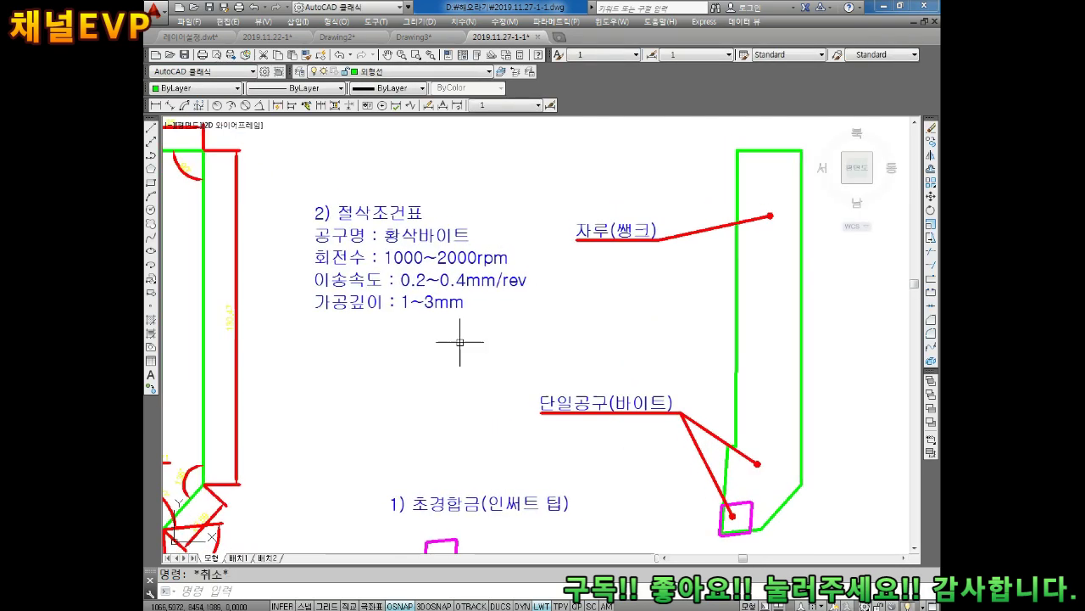
key("Escape")
type("m")
key("Return")
left_click_drag(396, 237, 356, 204)
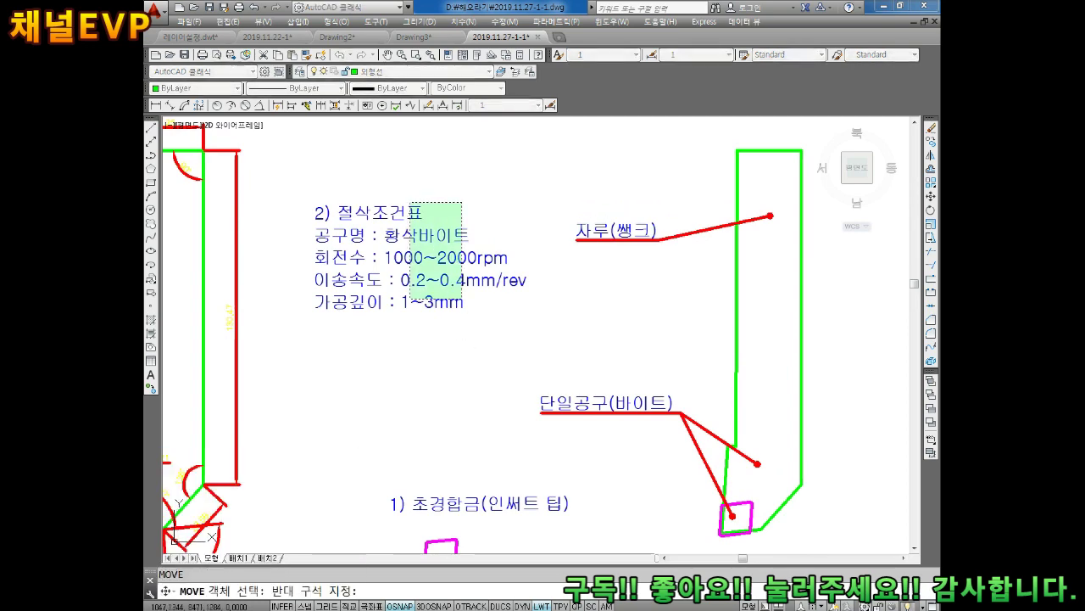
key("Return")
left_click(314, 306)
left_click(351, 348)
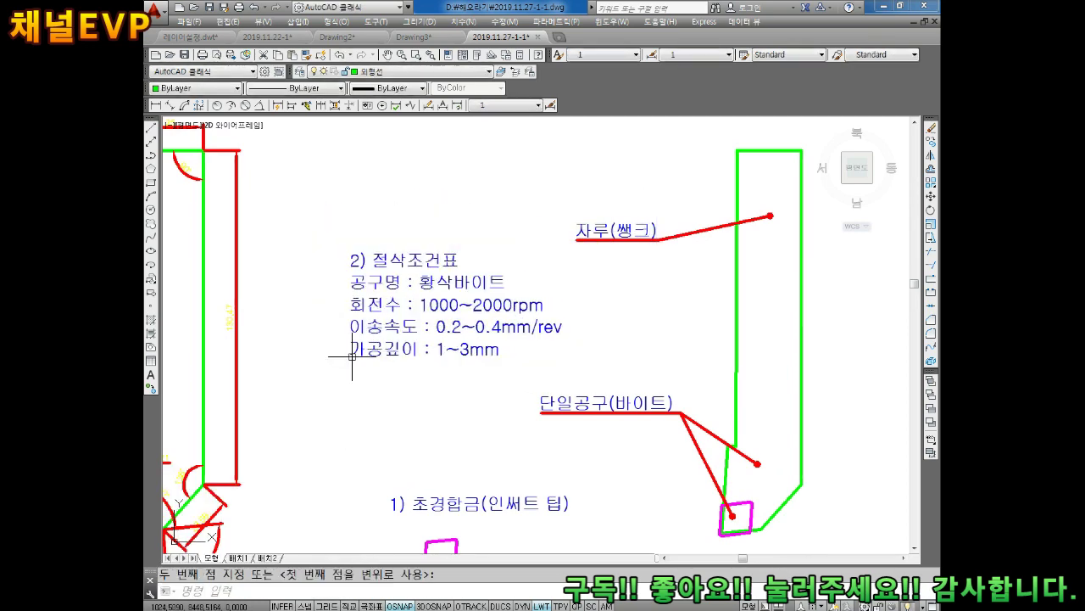
key("Escape")
Move the 2) 절삭조건표 note up to sit above the 자루 shank label
scroll(494, 392, "down", 3)
scroll(495, 392, "up", 1)
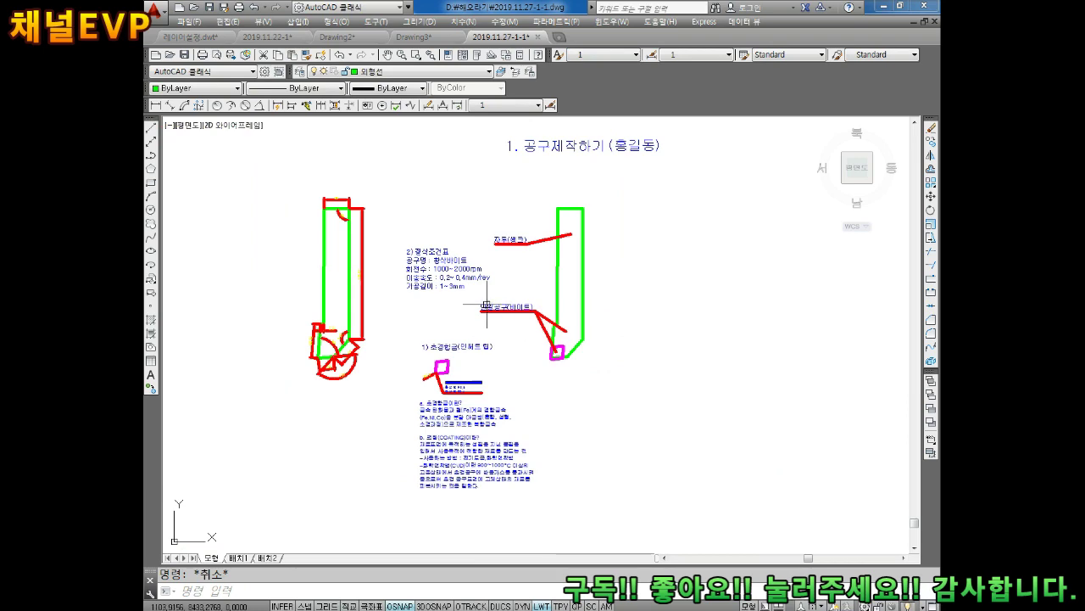
scroll(498, 339, "up", 1)
scroll(487, 326, "up", 1)
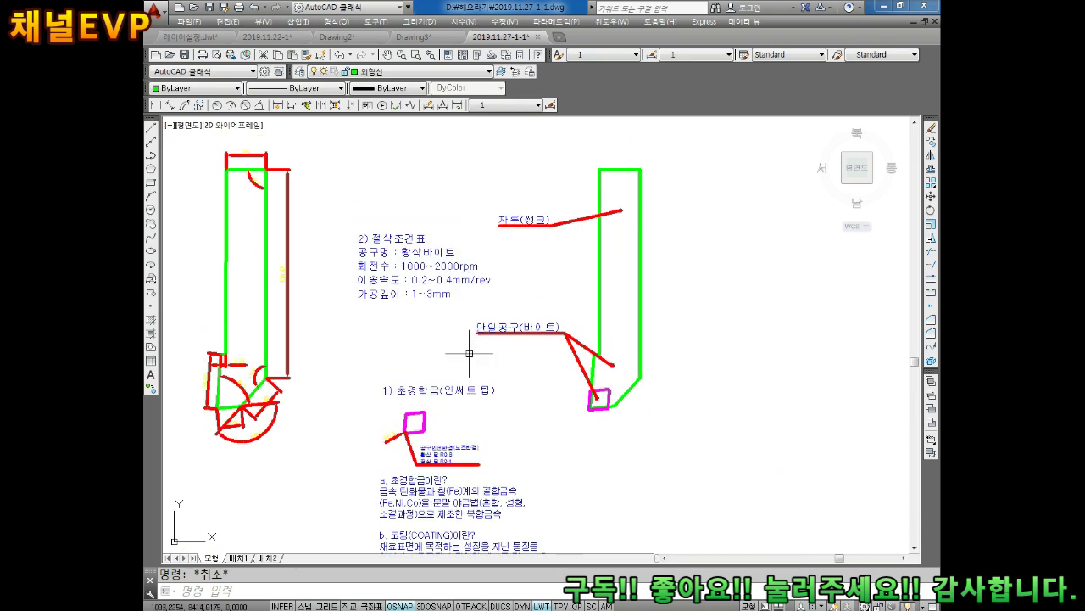
scroll(485, 294, "up", 2)
middle_click_drag(485, 293, 502, 311)
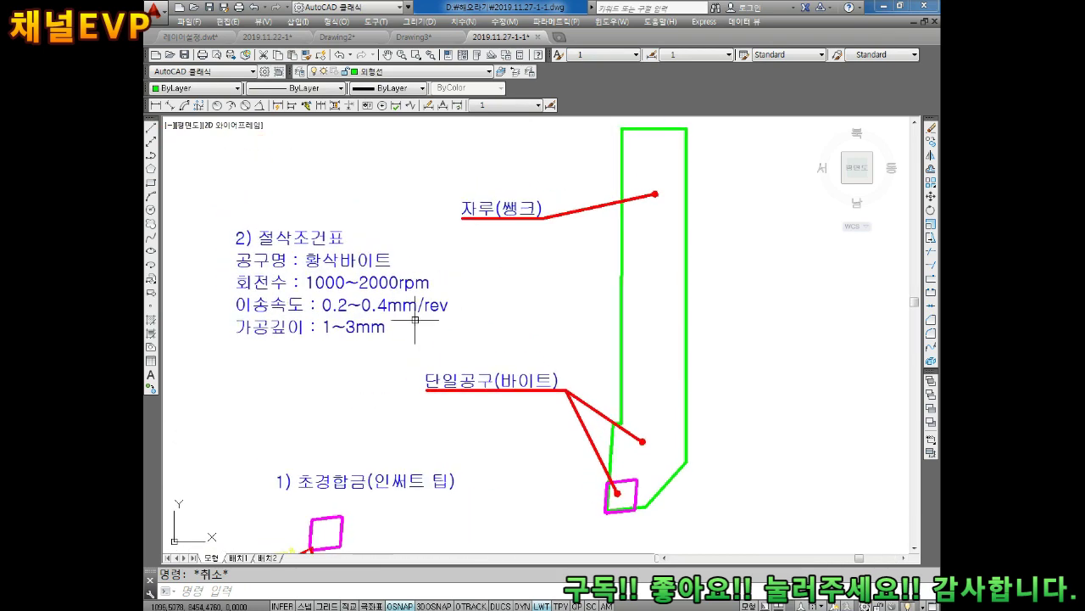
type("m")
key("Return")
left_click(371, 289)
left_click(317, 205)
key("Return")
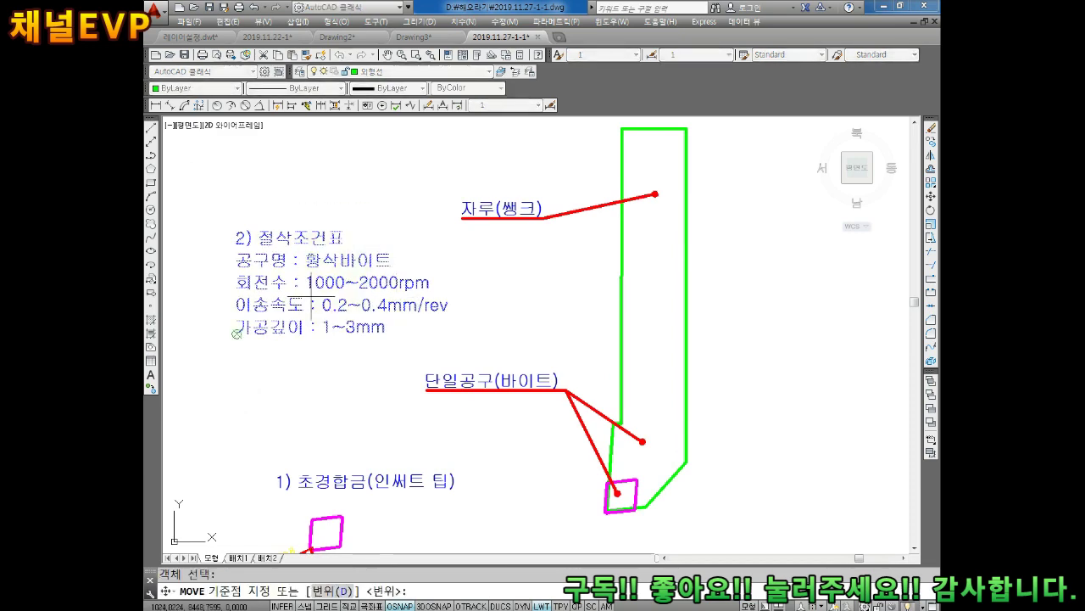
left_click(236, 332)
middle_click_drag(314, 160, 314, 252)
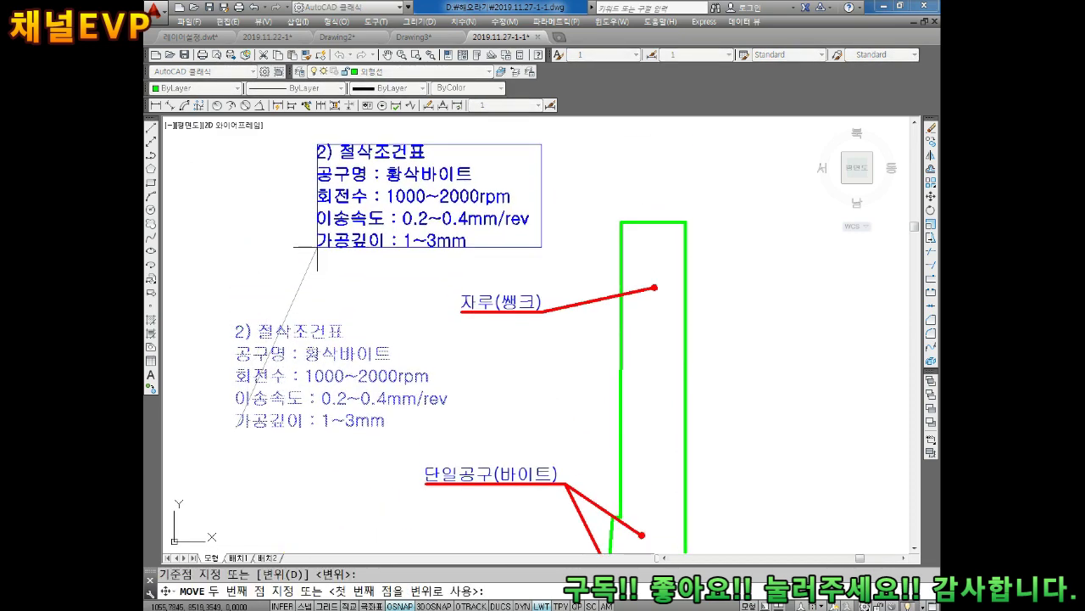
left_click(311, 243)
key("Escape")
middle_click_drag(359, 286, 349, 225)
Move the '1. 공구제작하기' title up and left toward the notes
scroll(424, 271, "down", 3)
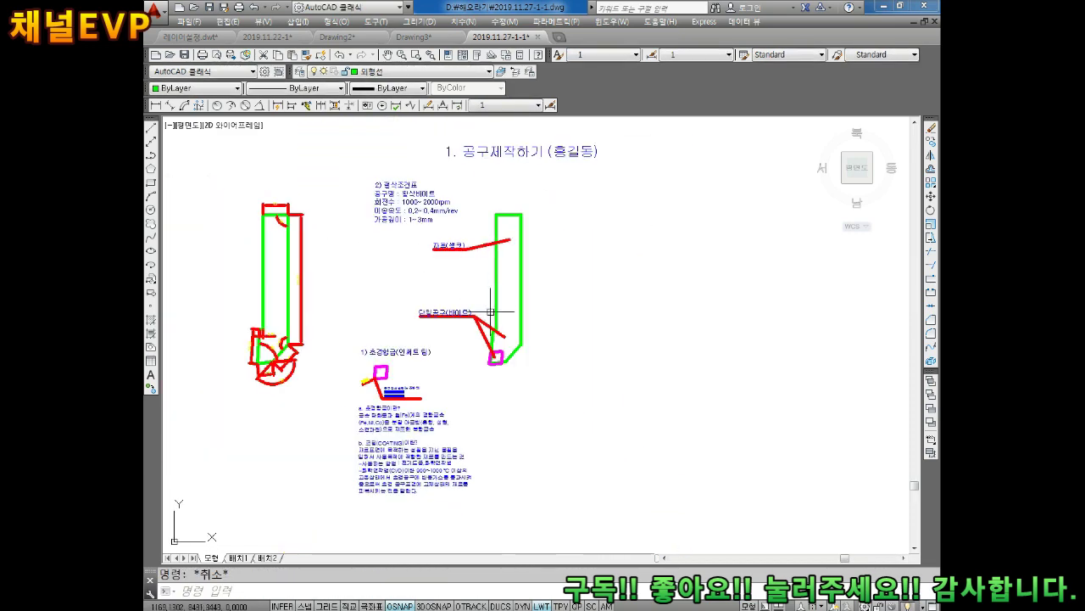
scroll(488, 279, "up", 1)
scroll(483, 286, "up", 1)
middle_click_drag(484, 285, 492, 346)
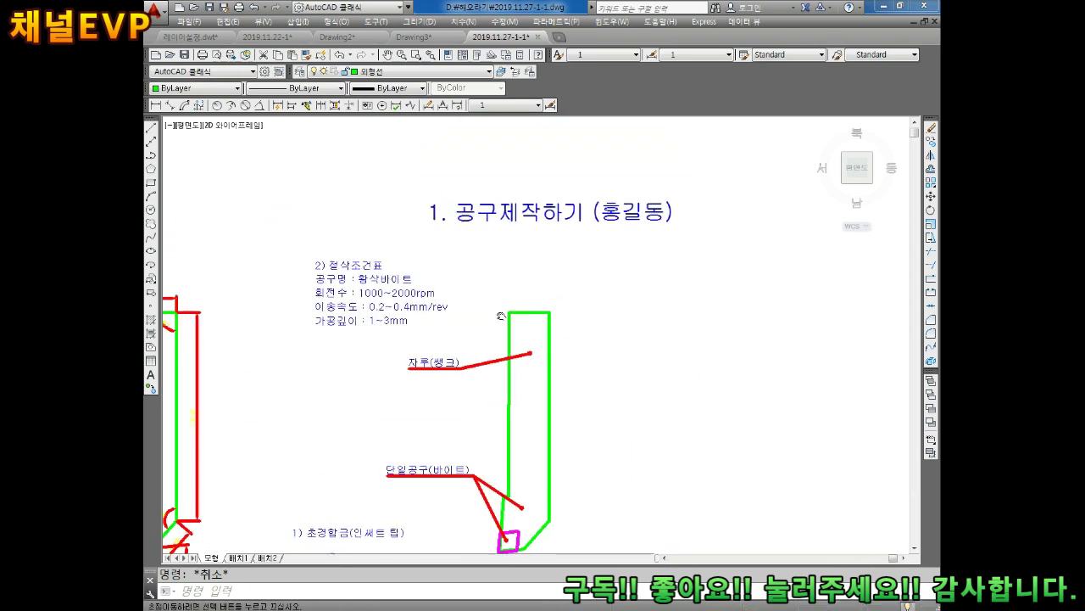
type("m")
key("Return")
left_click(433, 215)
key("Return")
left_click(433, 221)
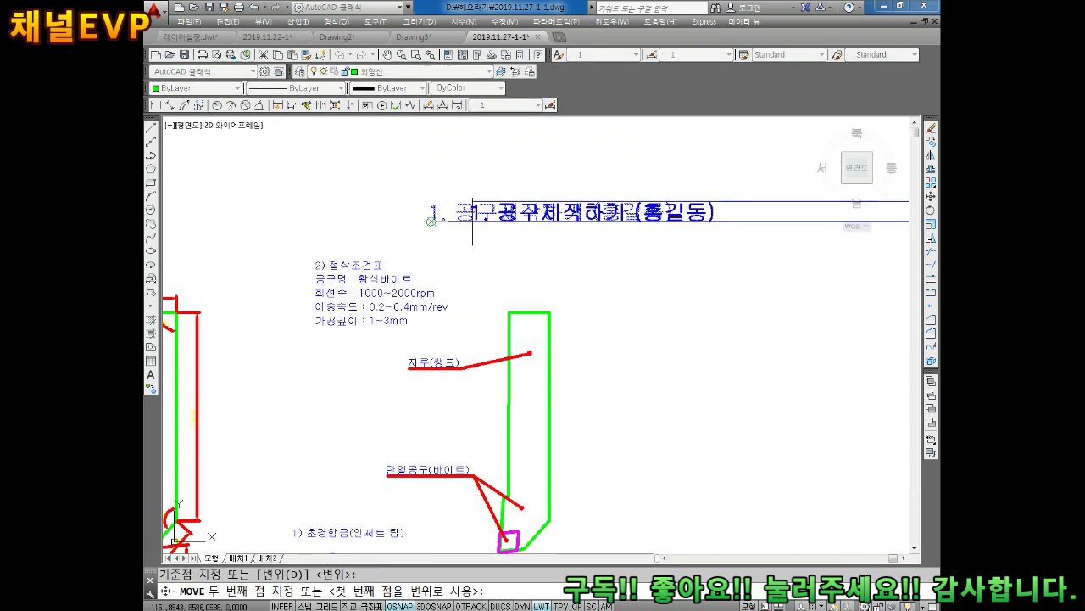
left_click(296, 207)
key("Escape")
scroll(374, 229, "down", 2)
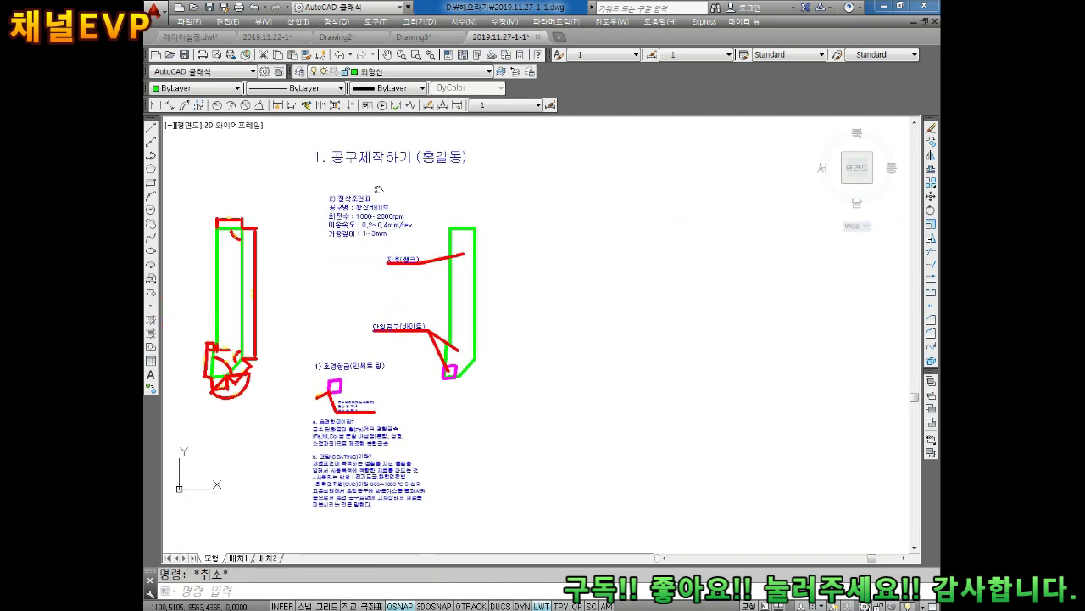
scroll(374, 229, "down", 1)
scroll(373, 229, "up", 2)
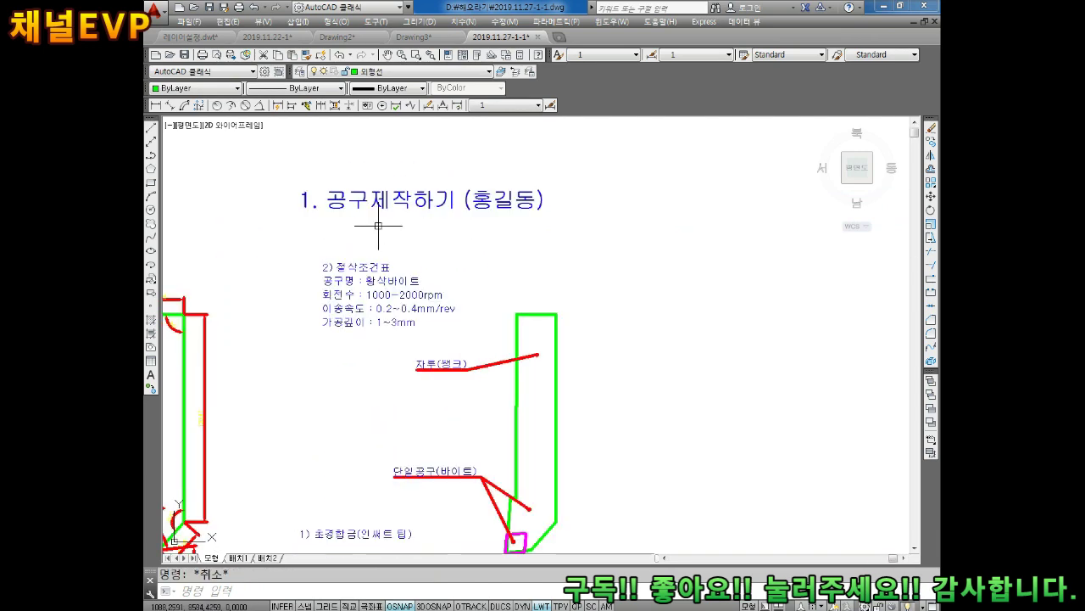
Shift the title slightly lower and left, directly above the 2) 절삭조건표 note
type("m")
key("Return")
left_click(412, 225)
left_click(385, 206)
key("Return")
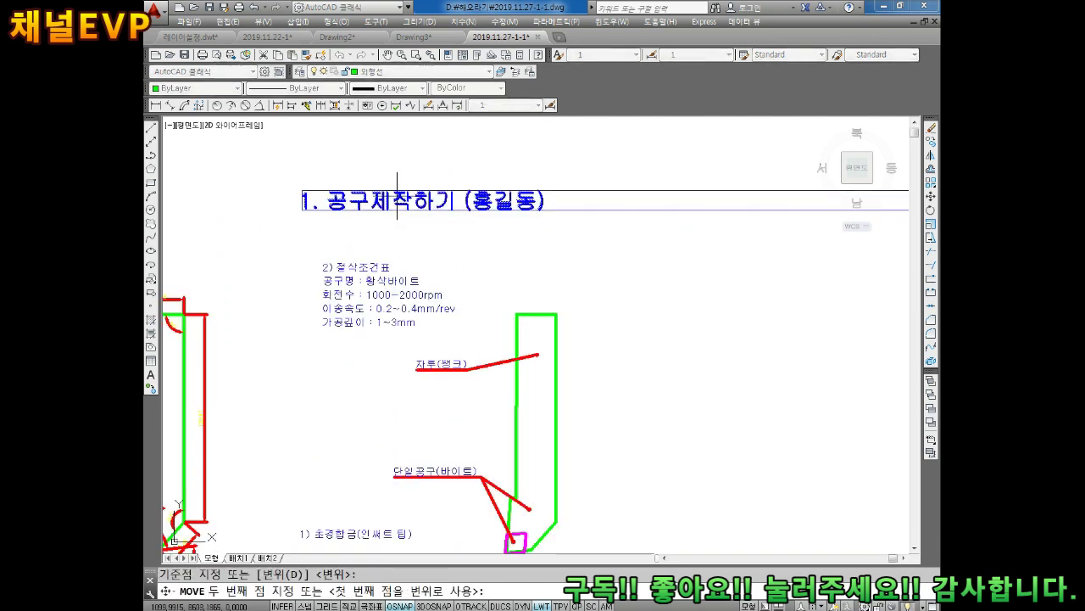
left_click(386, 206)
left_click(372, 229)
key("Escape")
Pan and zoom to check the title, notes and the shank and bite labels
middle_click_drag(438, 329, 431, 241)
scroll(431, 242, "down", 2)
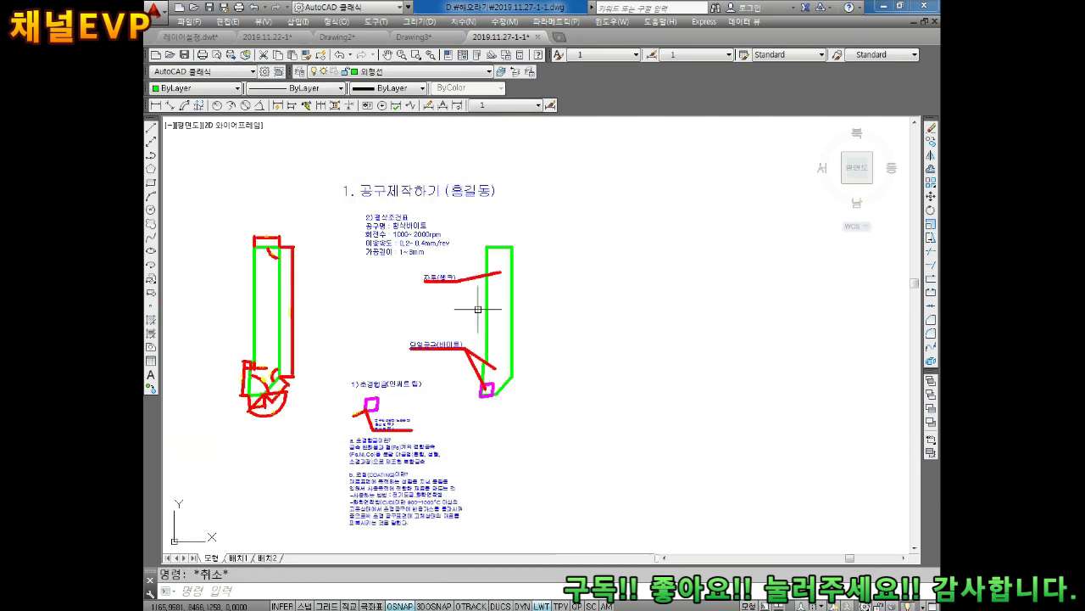
scroll(399, 373, "up", 4)
mouse_move(495, 418)
middle_mouse_down()
mouse_move(491, 315)
mouse_move(501, 308)
middle_mouse_up()
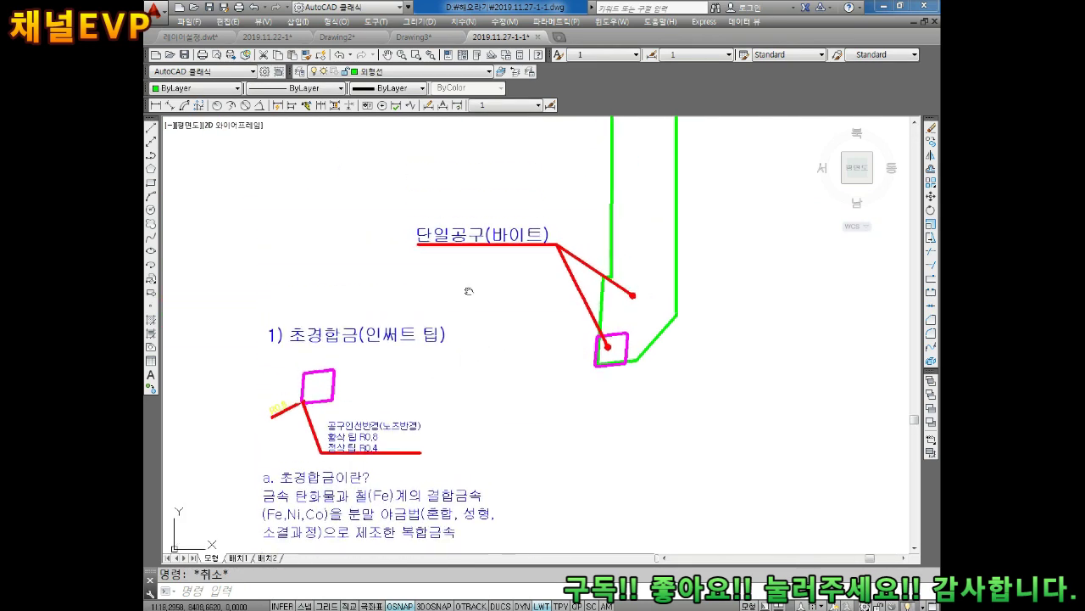
middle_click_drag(509, 195, 486, 391)
scroll(486, 391, "down", 2)
scroll(426, 327, "up", 2)
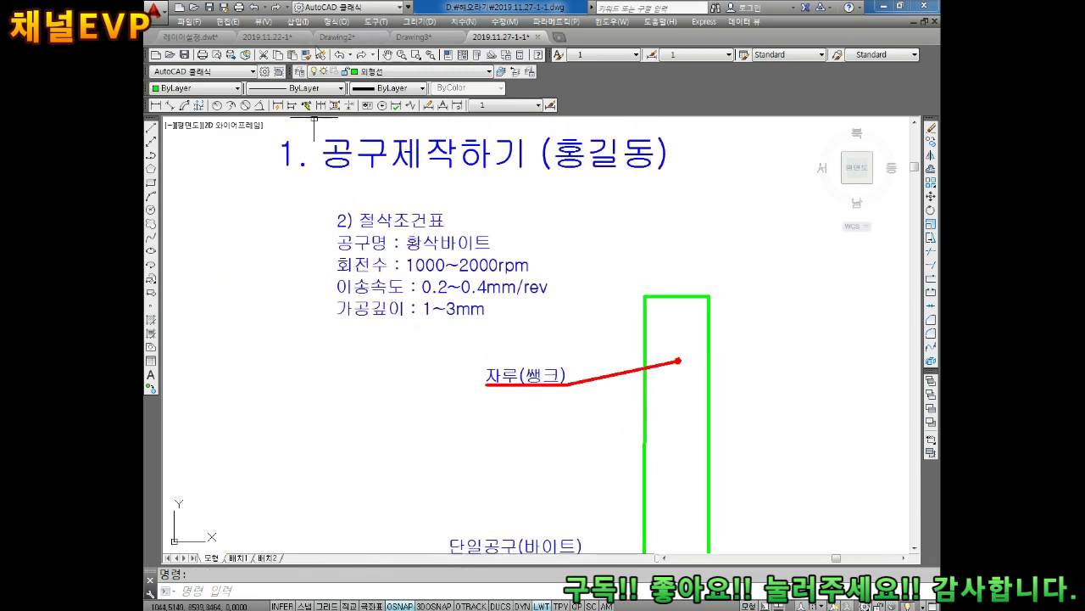
left_click(301, 22)
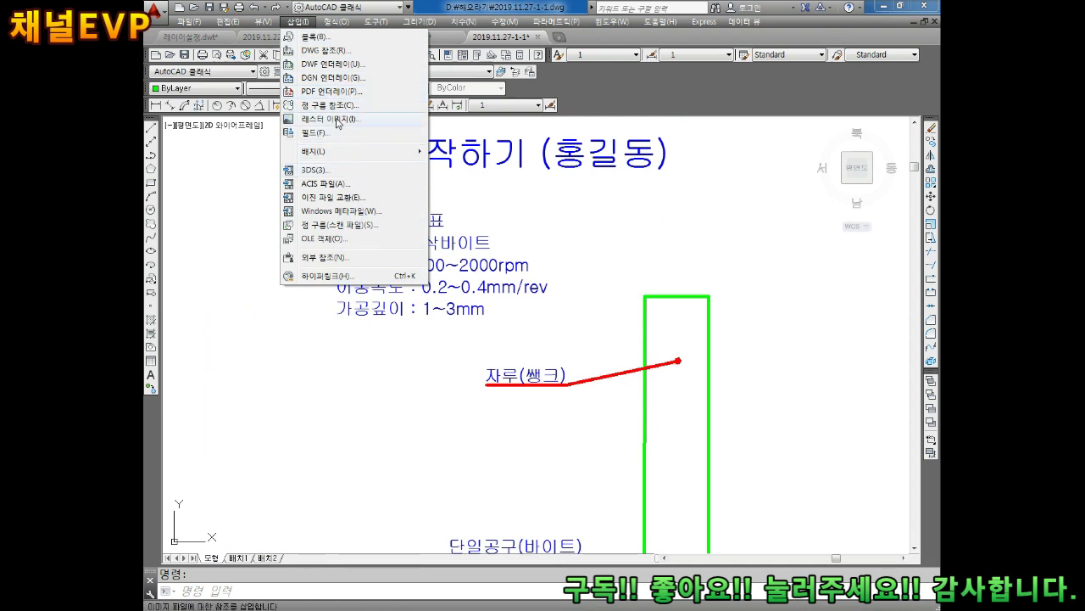
left_click(338, 120)
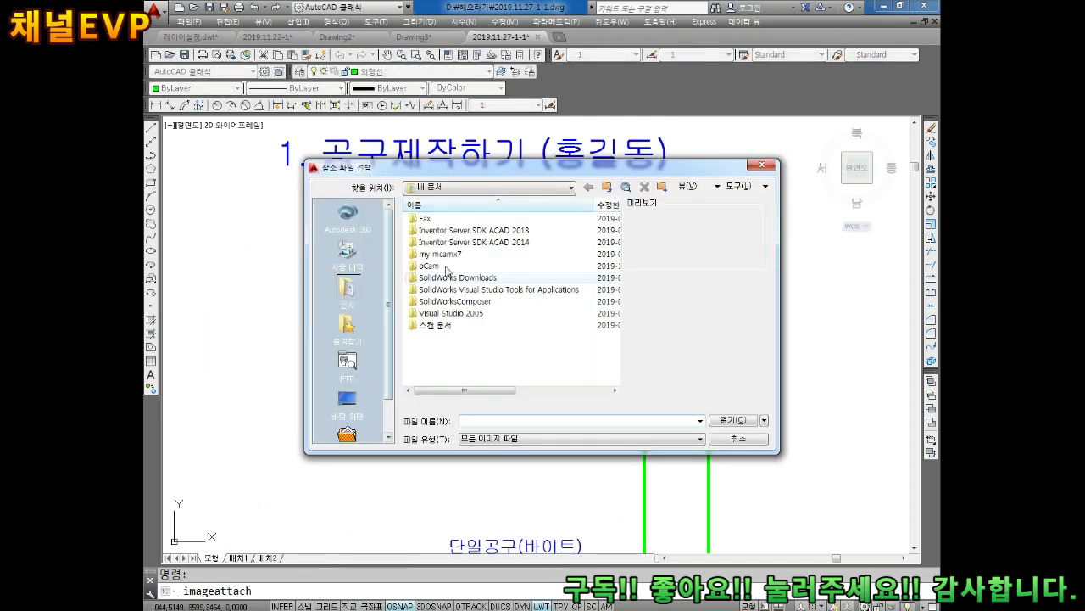
left_click(490, 437)
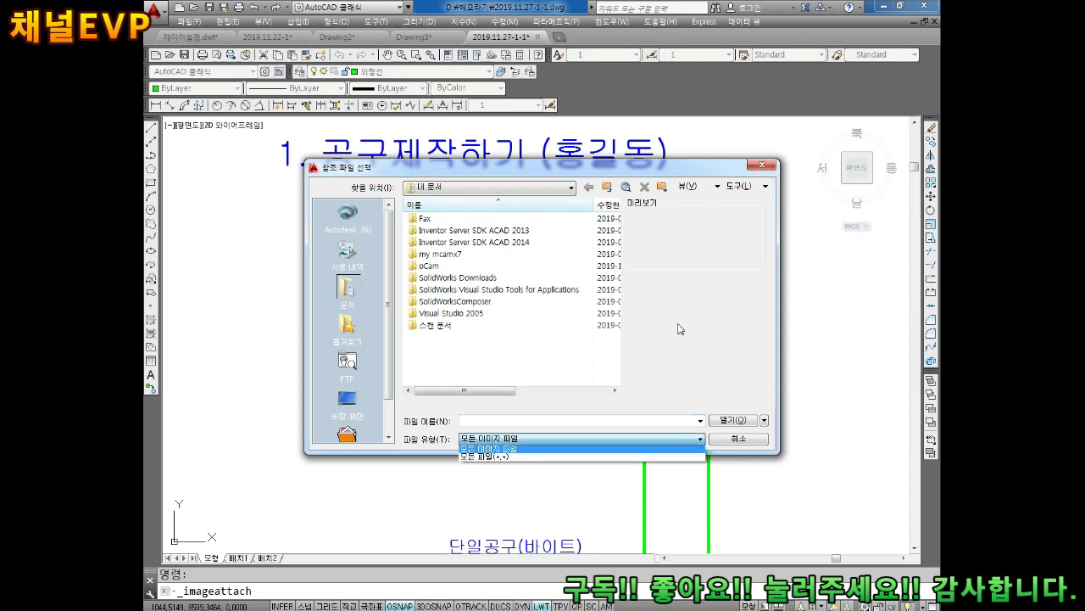
left_click(761, 164)
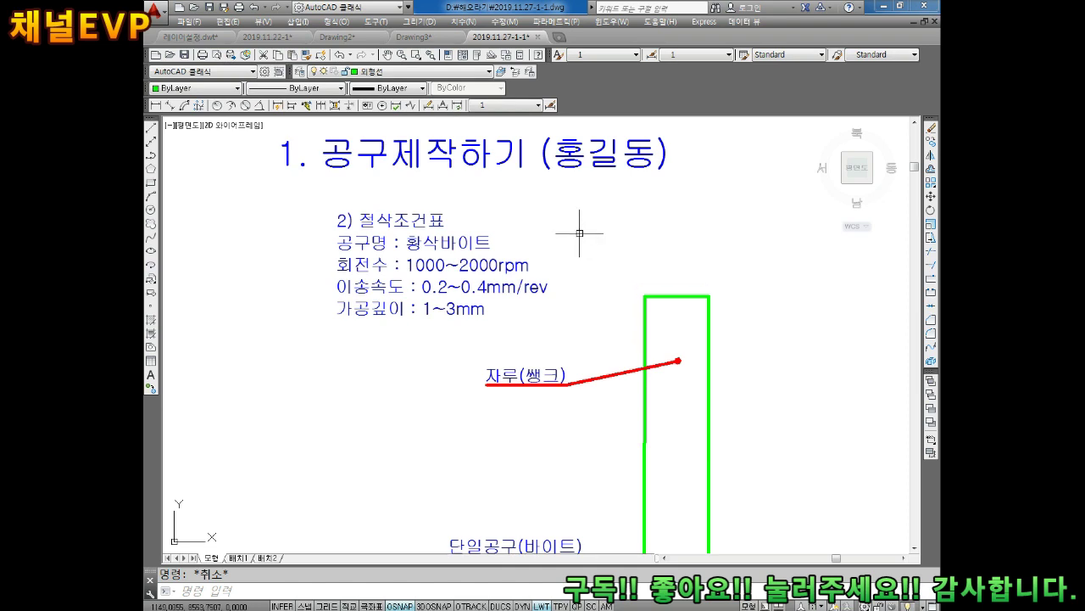
Bring the tip naming PDF forward, then launch Paint with a blank canvas
key("alt+Tab")
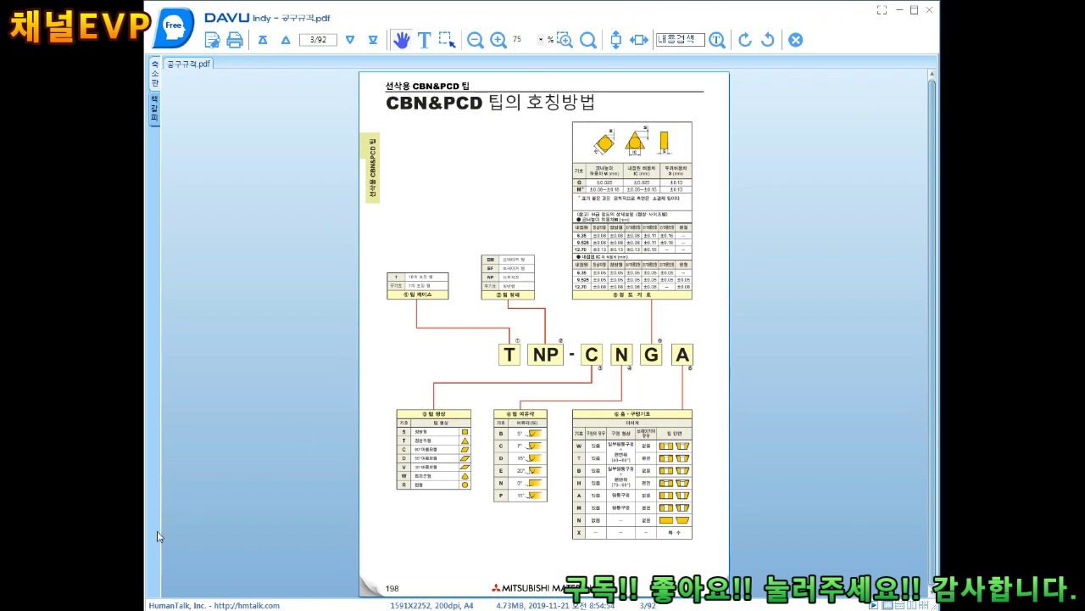
key("super")
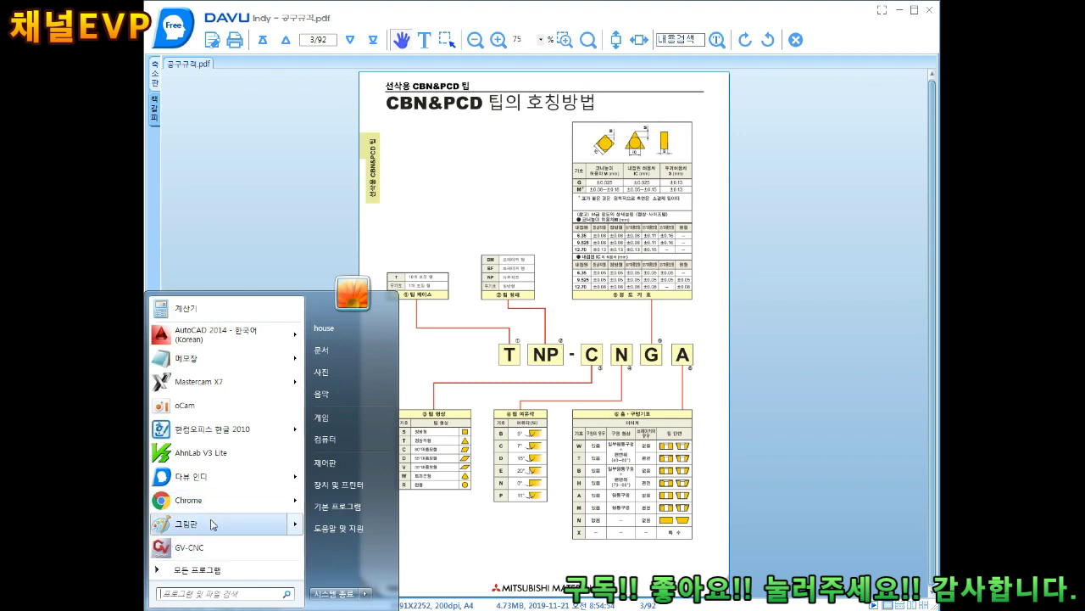
key("super")
key("super")
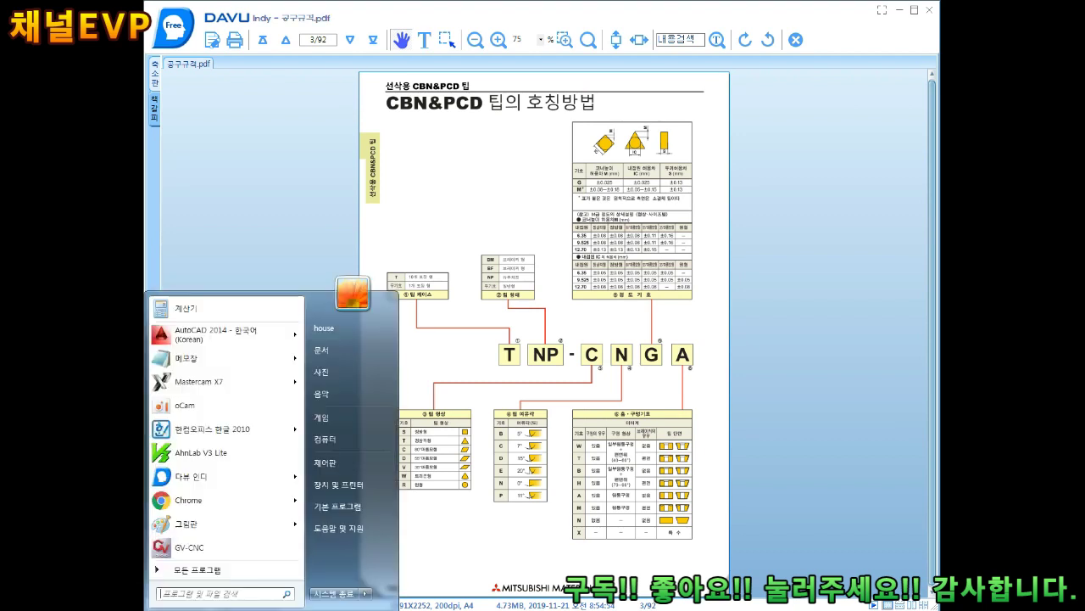
left_click(189, 523)
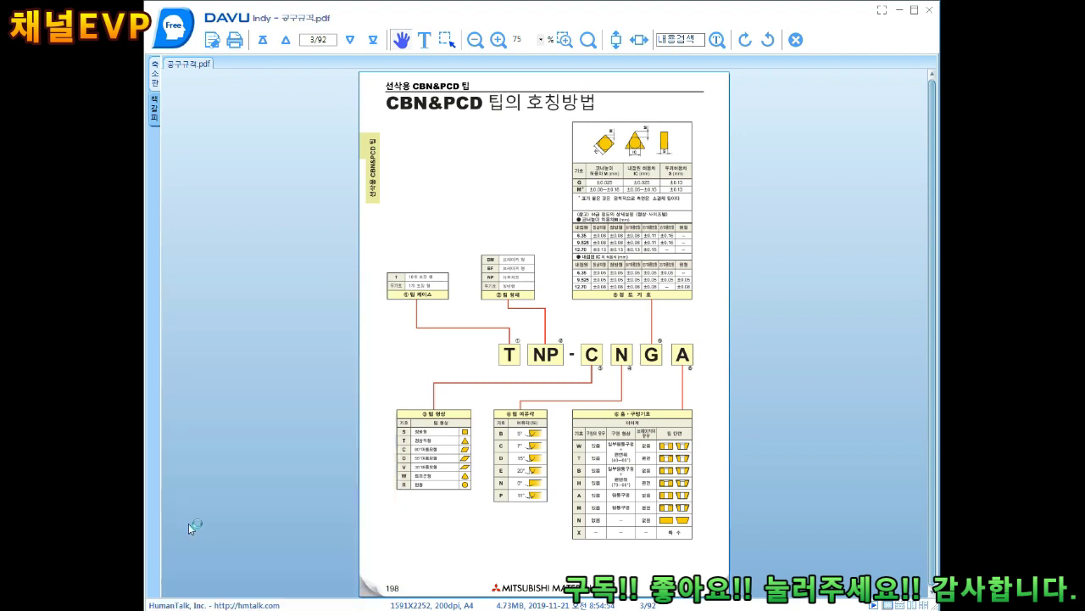
Paste the captured CBN&PCD tip naming chart into a maximized Paint window
left_click_drag(477, 19, 531, 18)
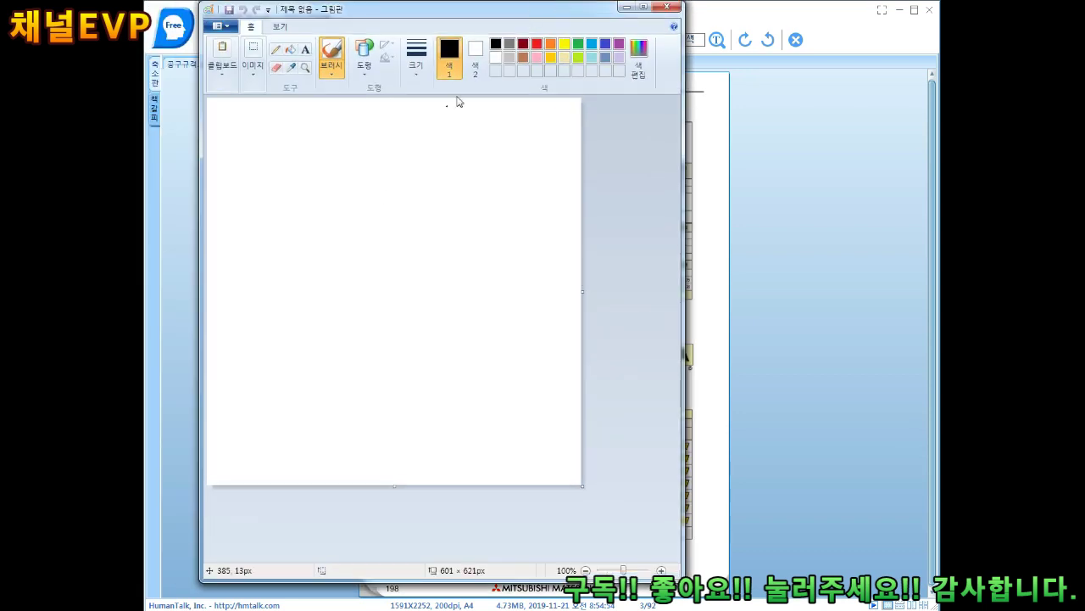
key("ctrl+v")
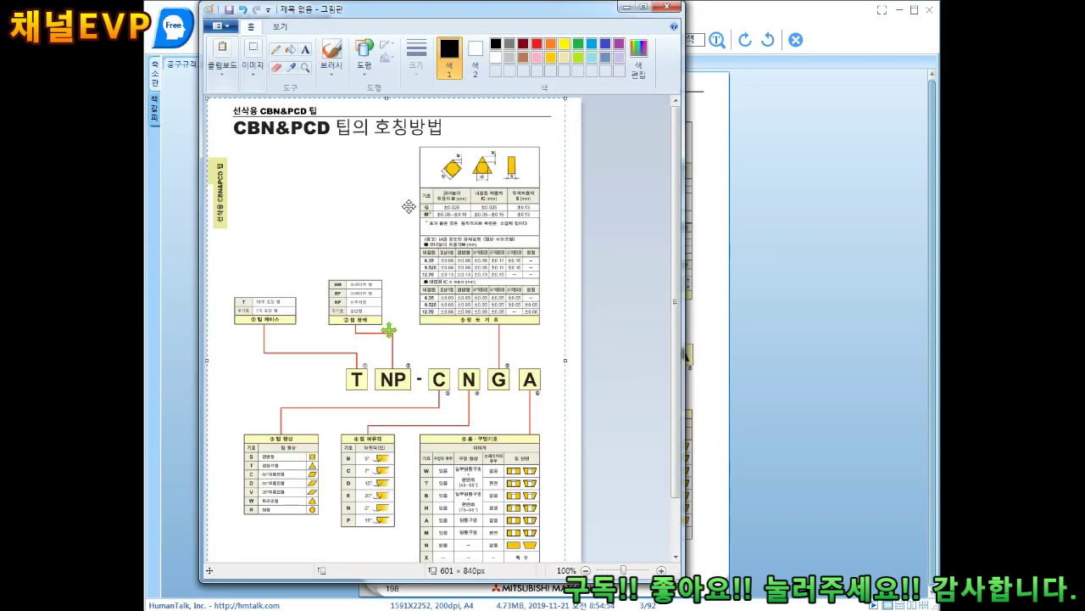
left_click(643, 7)
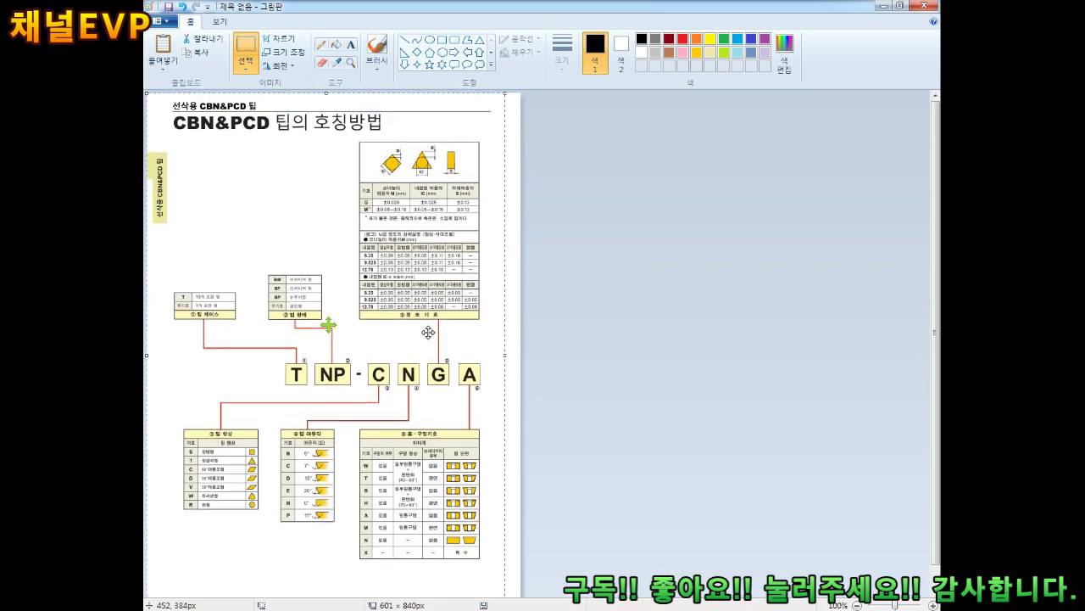
scroll(428, 332, "down", 1)
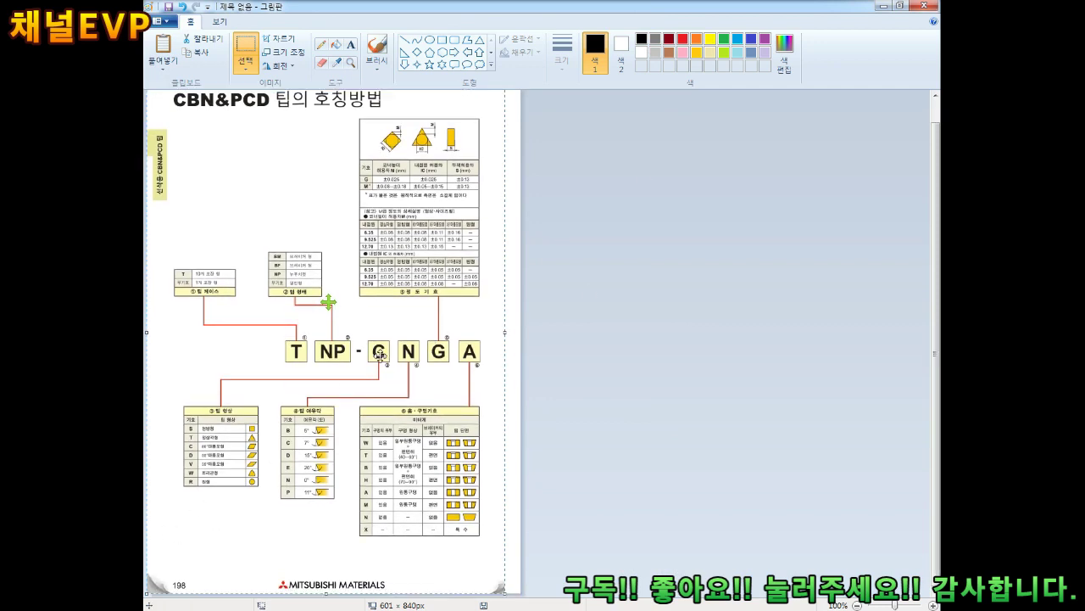
scroll(390, 260, "up", 1)
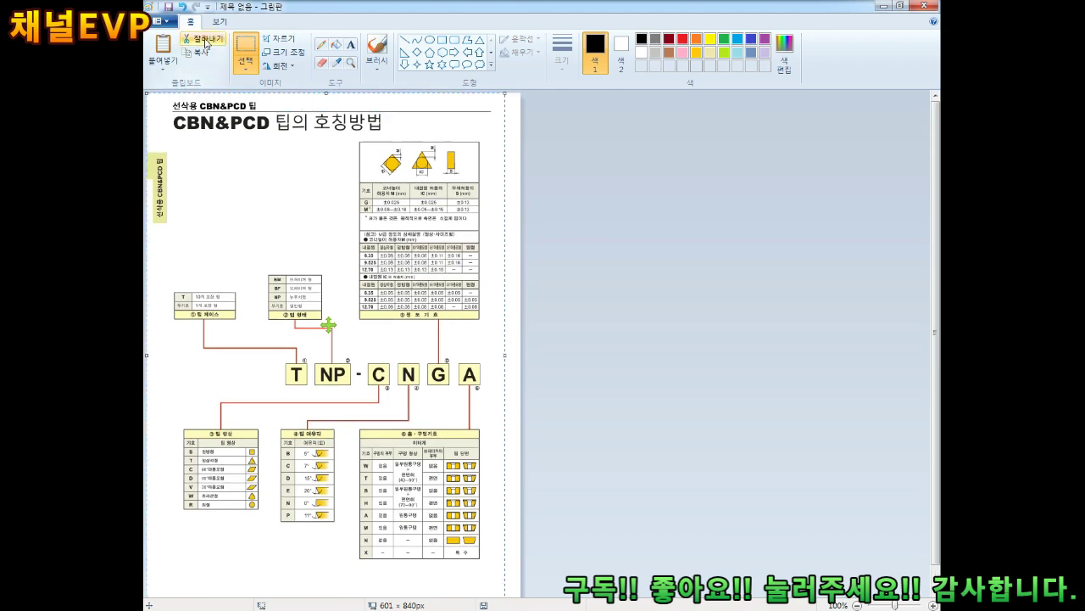
Crop the canvas to just the chart, 497 × 697px, dropping the page title
left_click(279, 43)
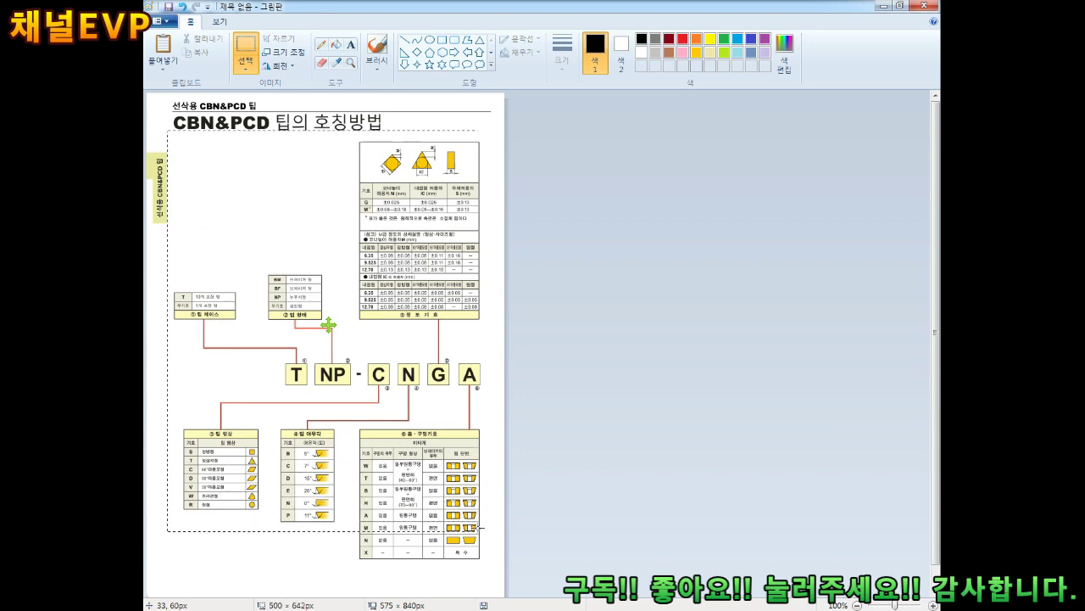
left_click_drag(167, 129, 485, 572)
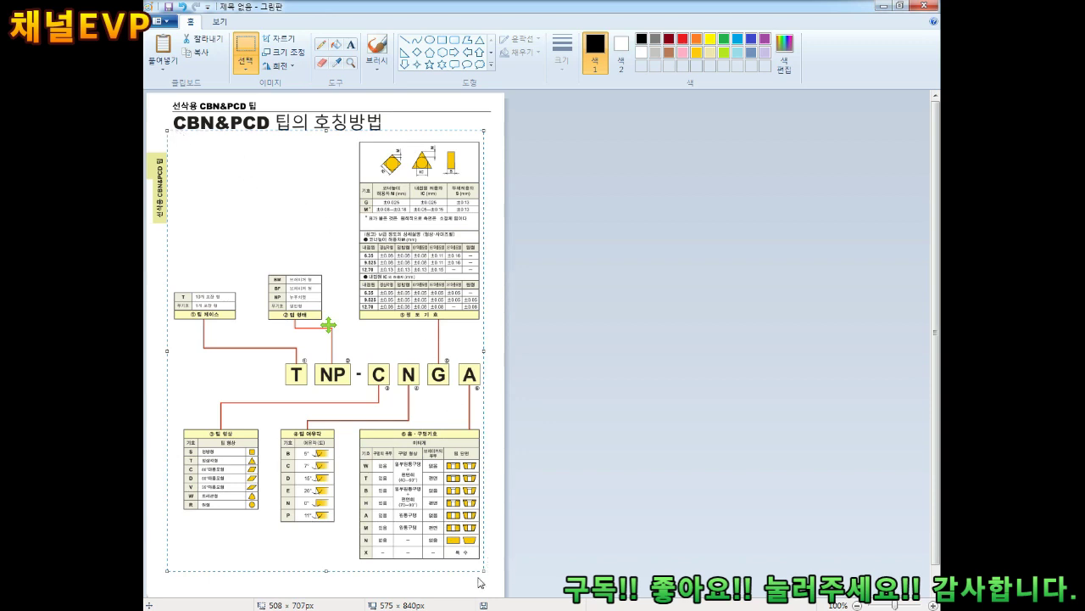
left_click(282, 41)
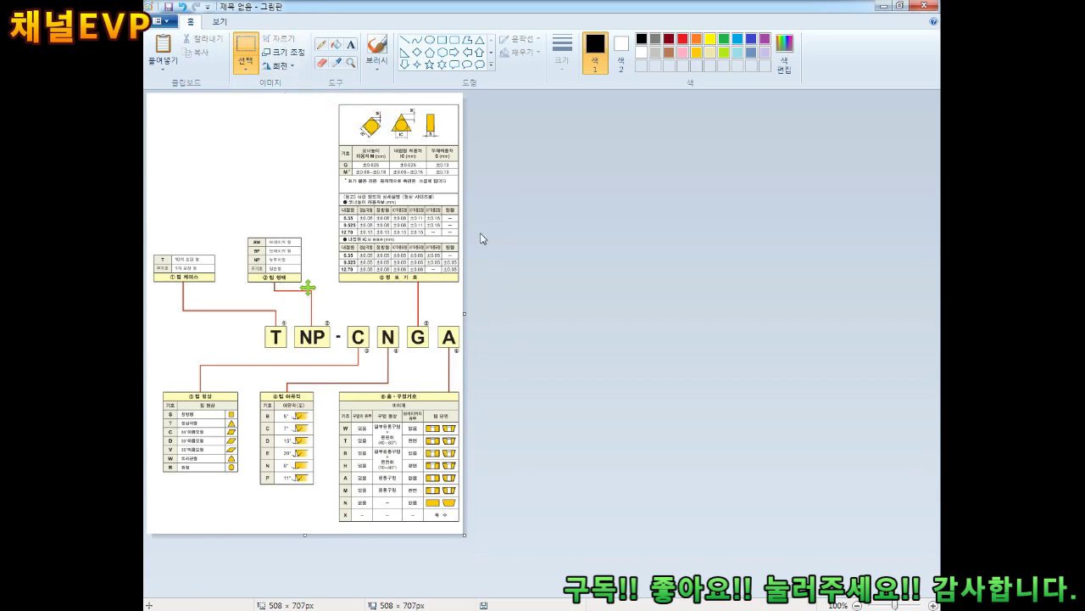
key("ctrl+z")
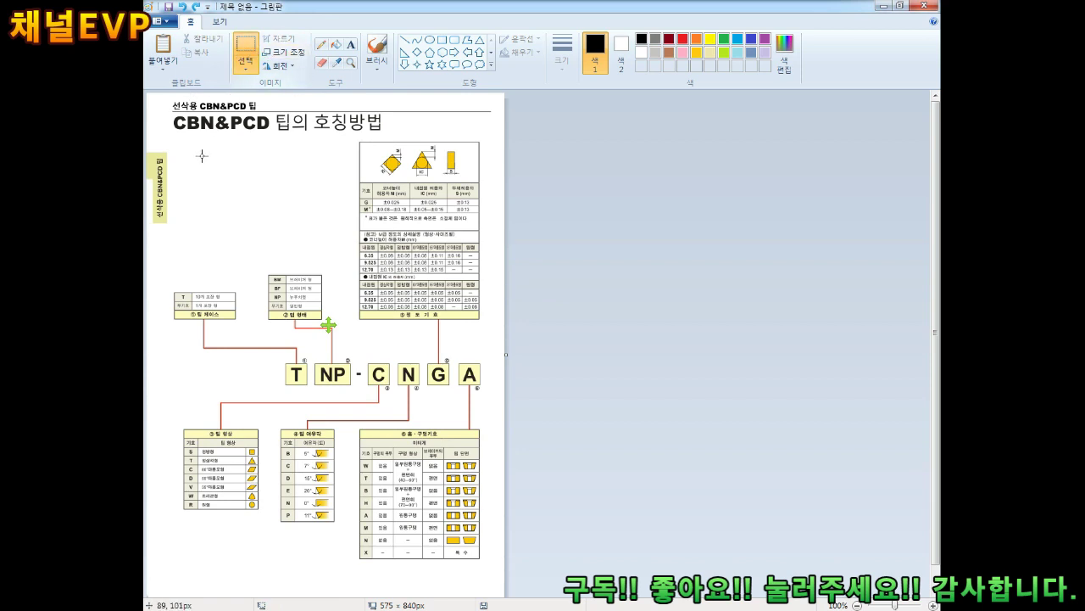
mouse_move(172, 133)
left_mouse_down()
mouse_move(330, 231)
mouse_move(459, 477)
mouse_move(485, 567)
left_mouse_up()
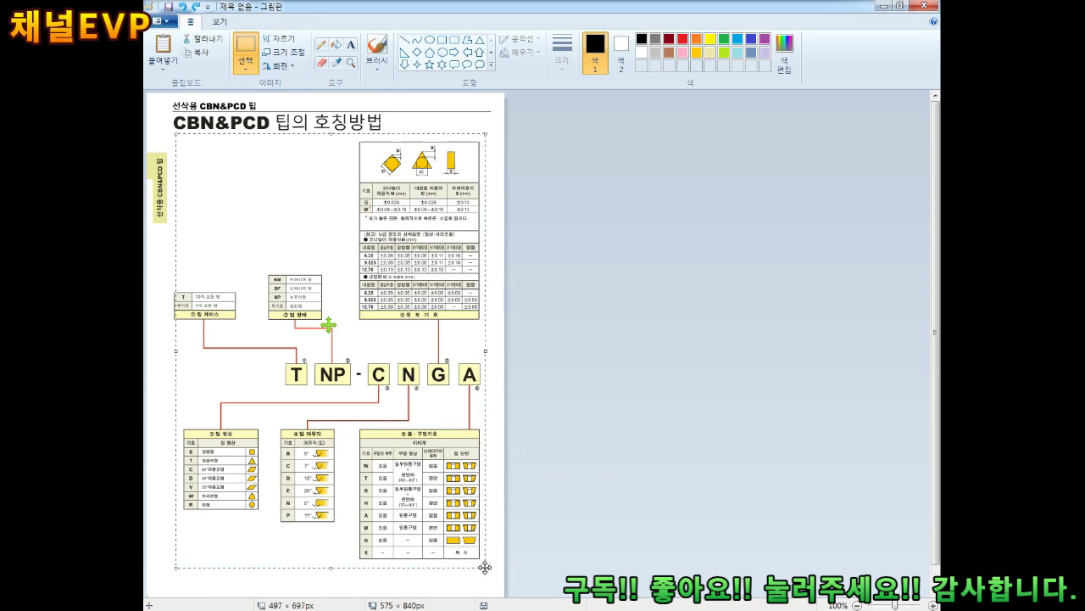
left_click(289, 46)
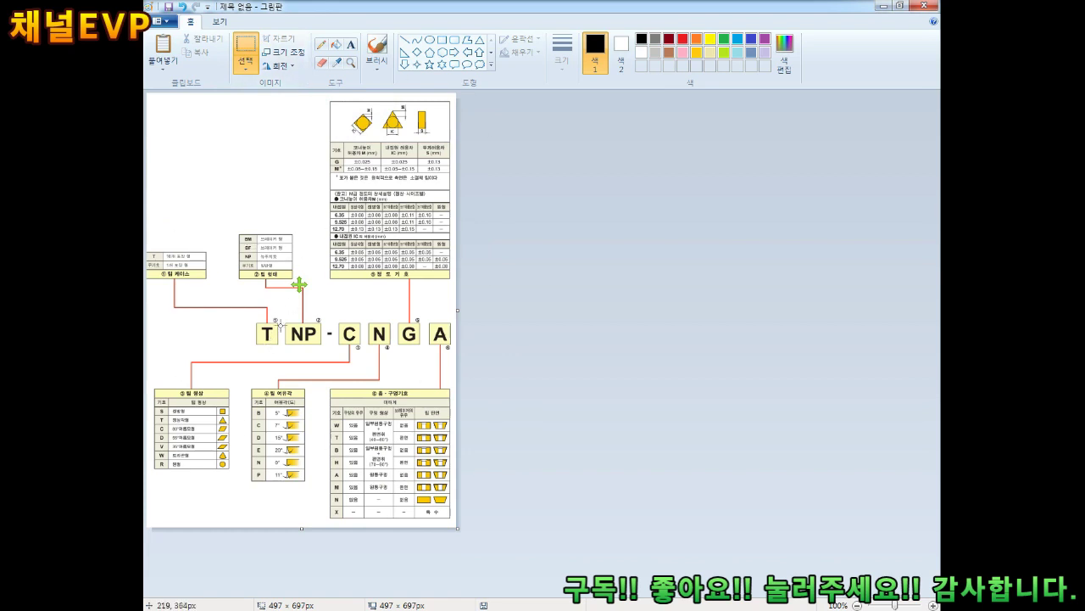
In Save As, browse to D:\해오라기\11-25 and set the file type to JPEG
key("ctrl+s")
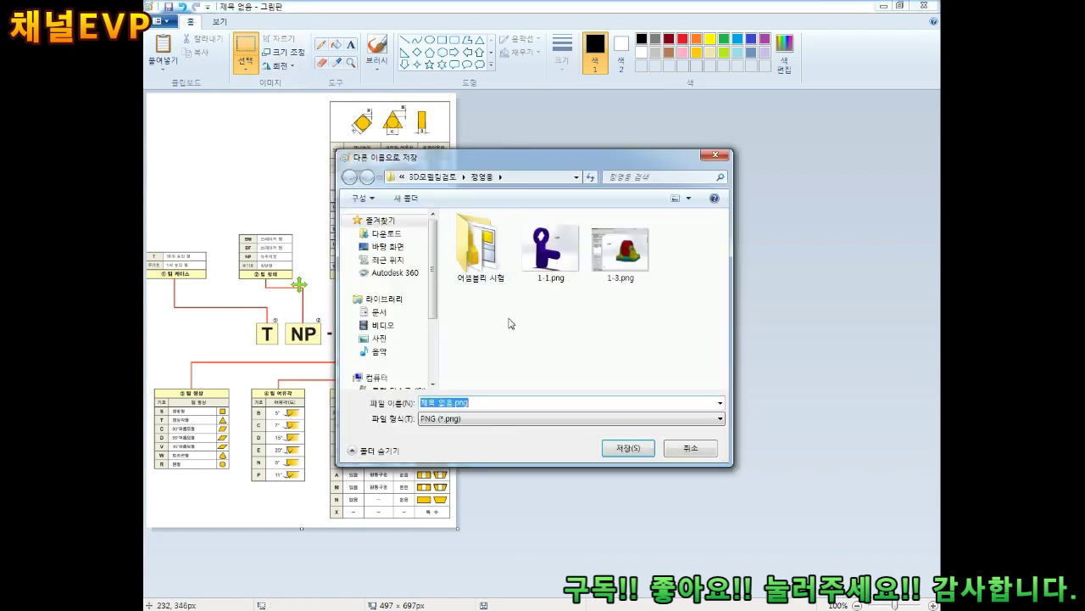
left_click(390, 247)
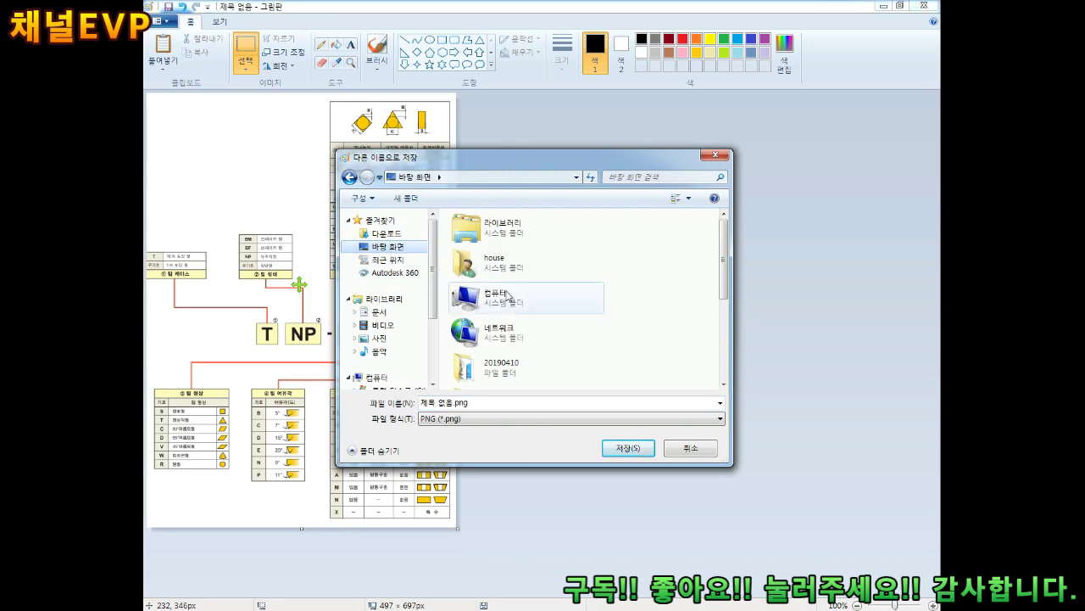
scroll(420, 327, "down", 1)
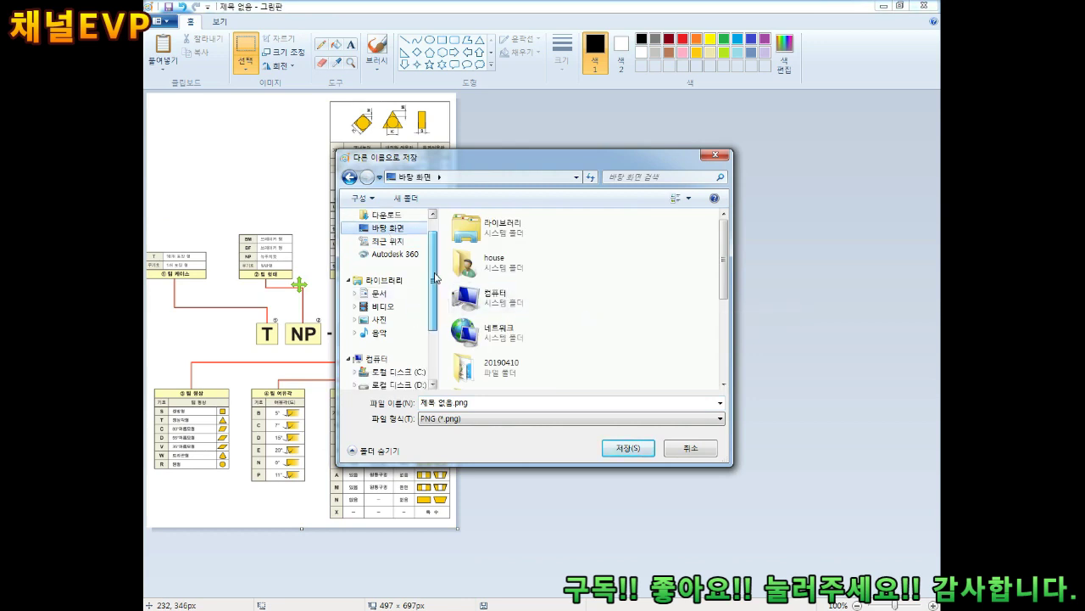
scroll(426, 331, "down", 1)
left_click(399, 332)
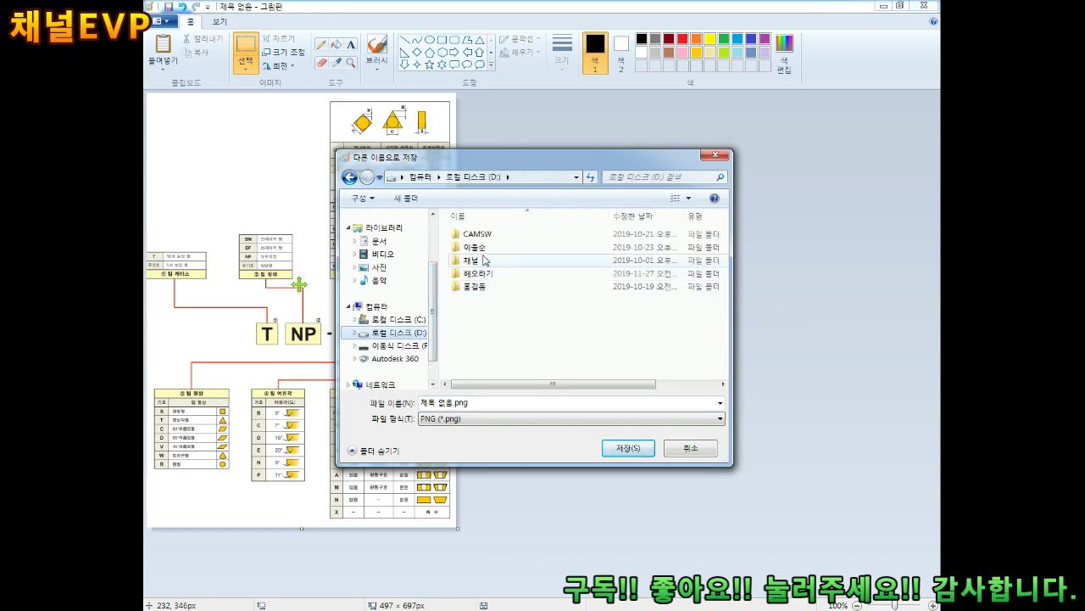
double_click(473, 273)
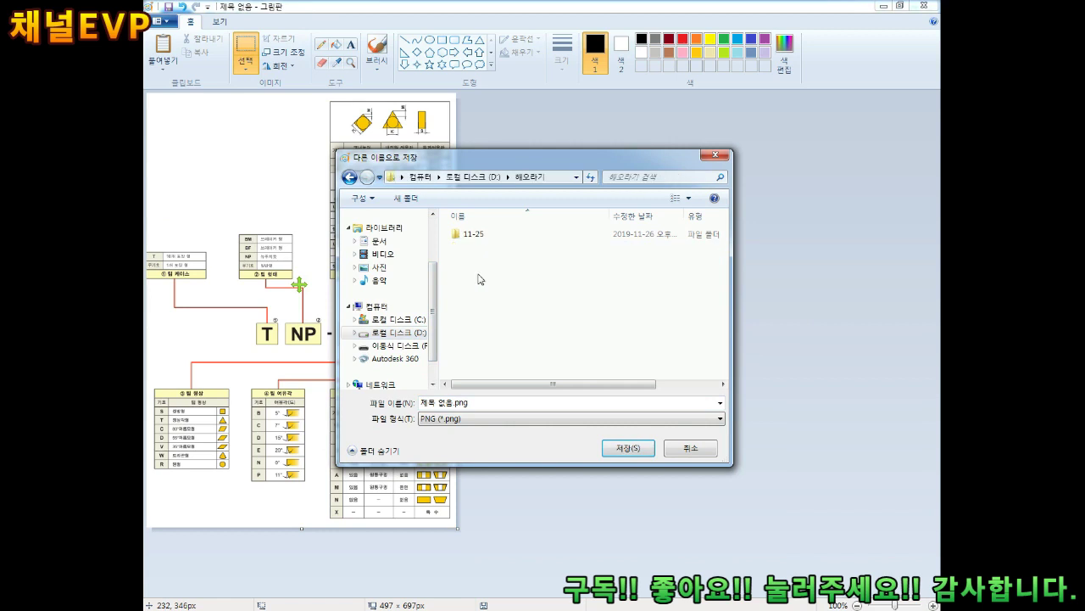
left_click(442, 419)
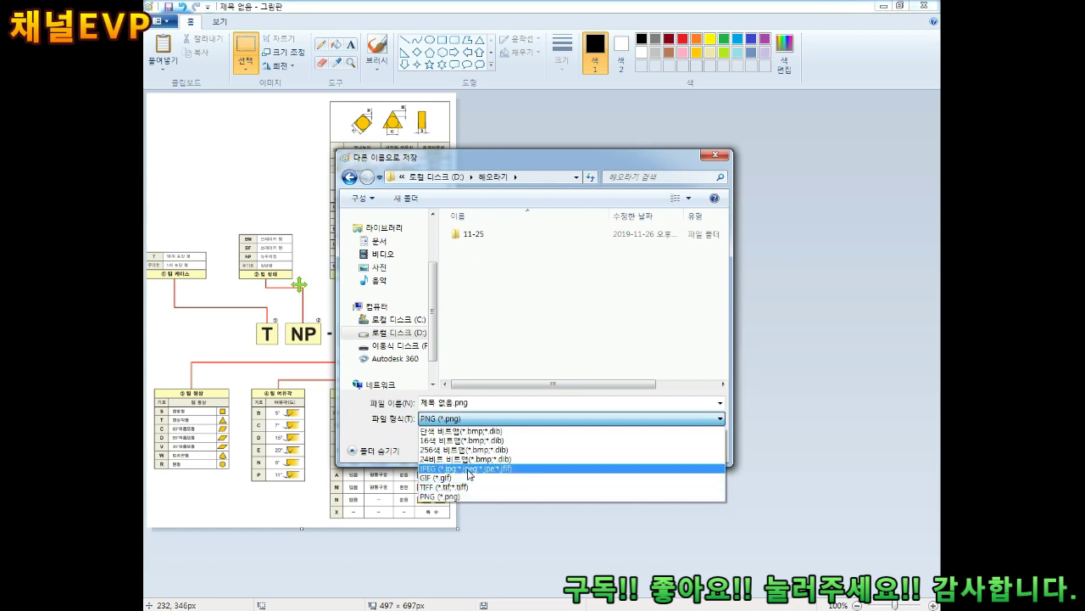
left_click(469, 469)
left_click(424, 422)
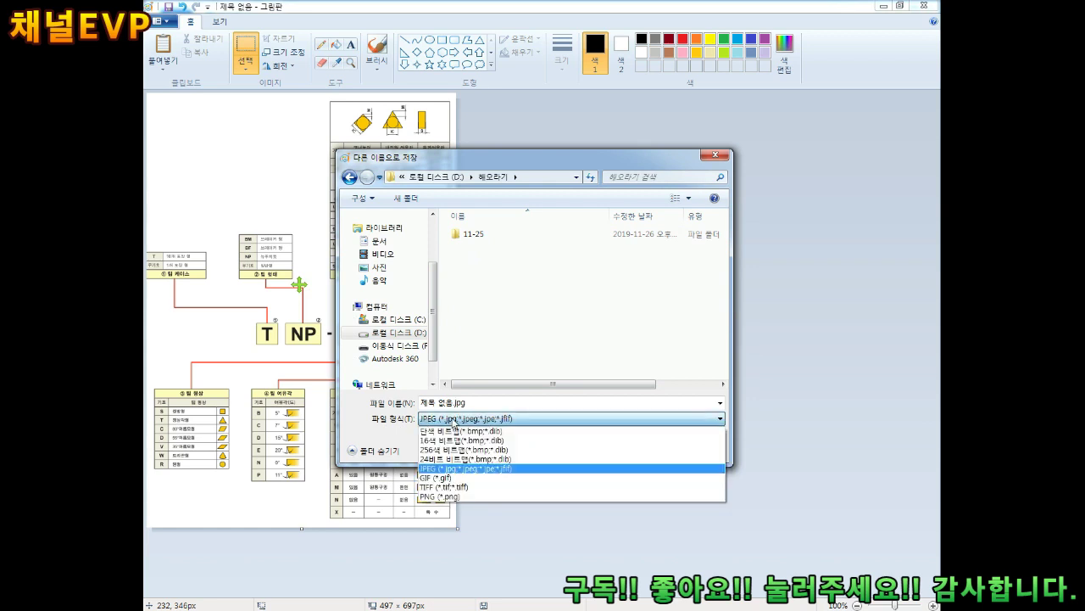
left_click(445, 472)
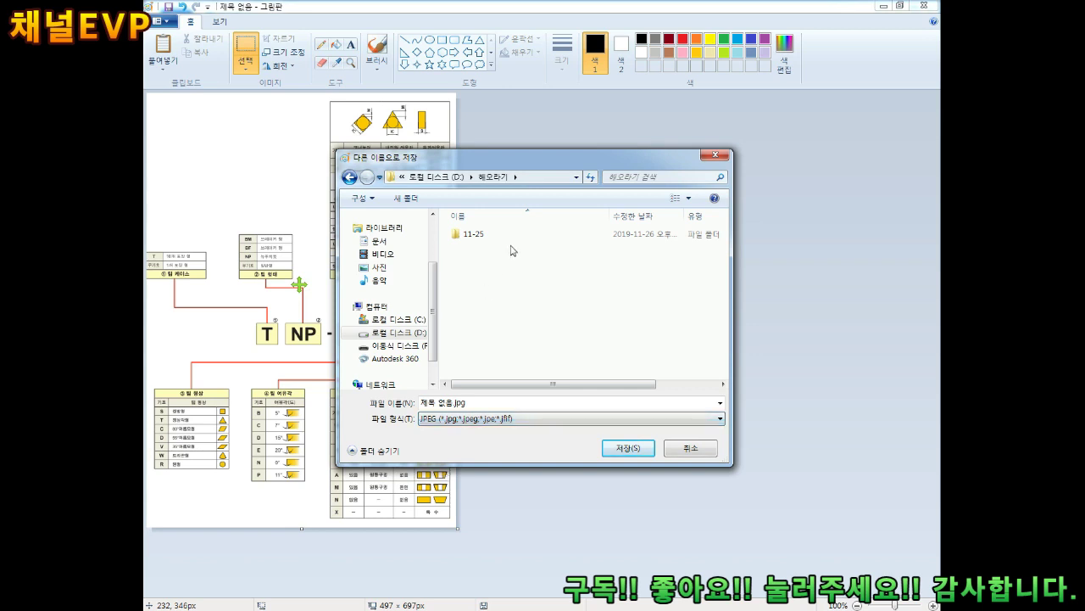
double_click(473, 234)
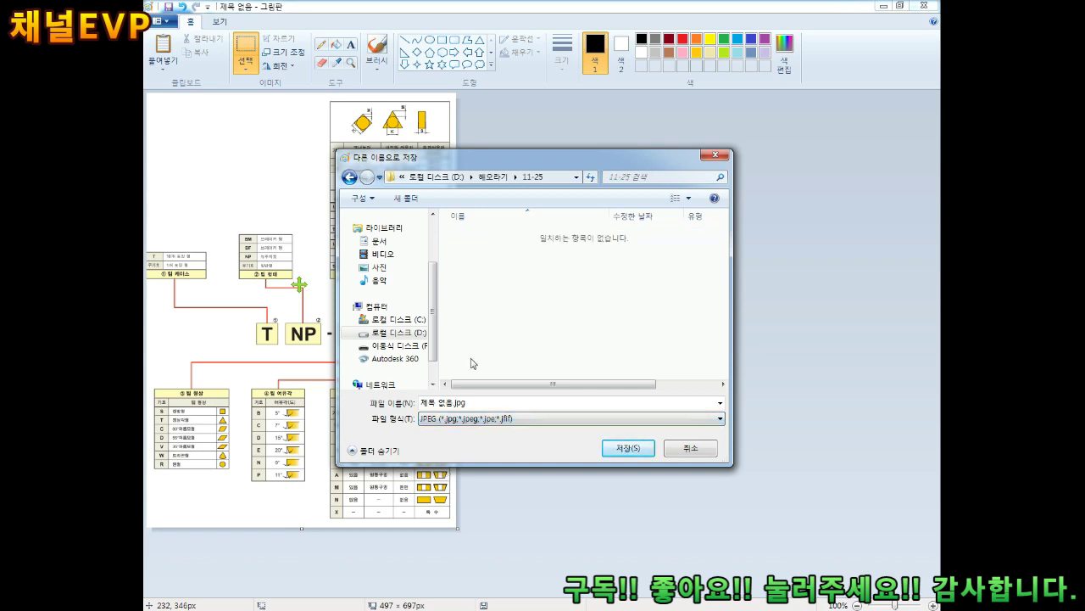
Save the chart as 1.jpg, replacing the existing file
left_click(477, 402)
type("1")
left_click(636, 448)
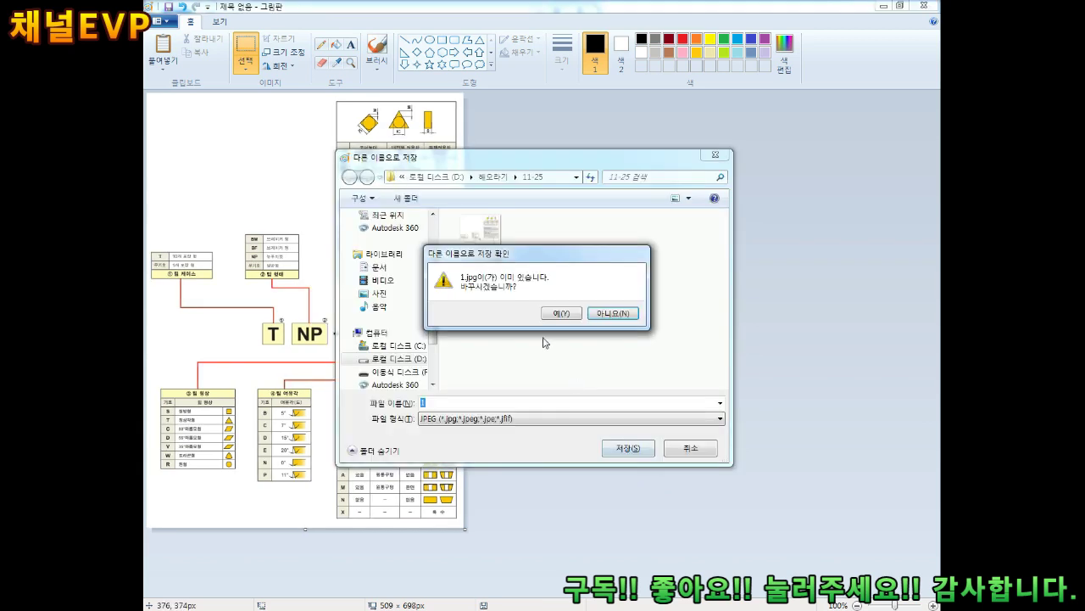
left_click(561, 314)
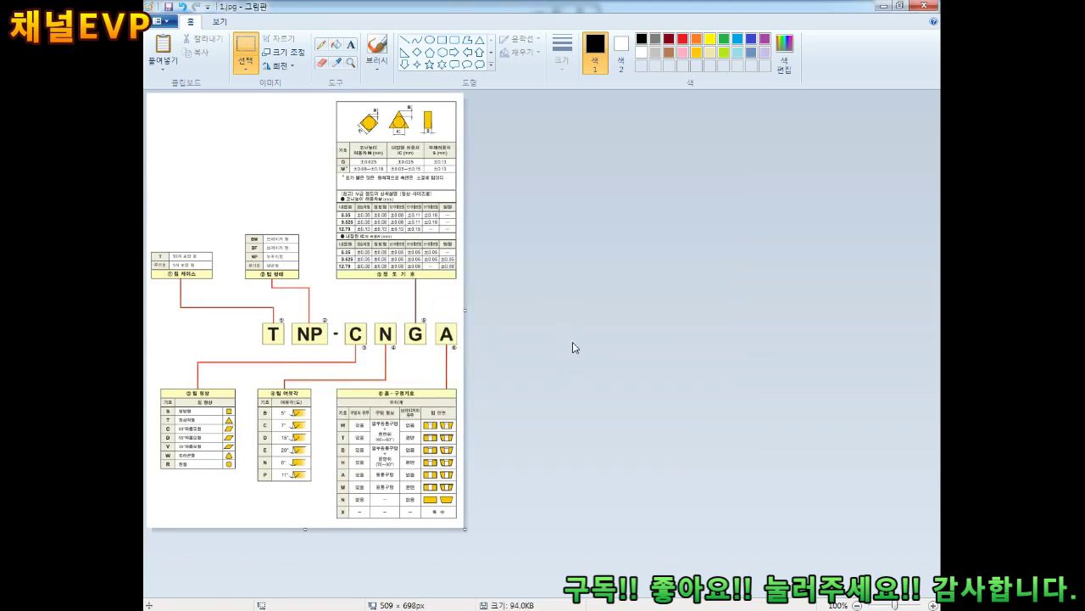
left_click(564, 609)
Scroll to page 4/92, the 12 04 04 G WS 2 J R chart, and capture it
scroll(646, 382, "down", 2)
scroll(646, 384, "down", 2)
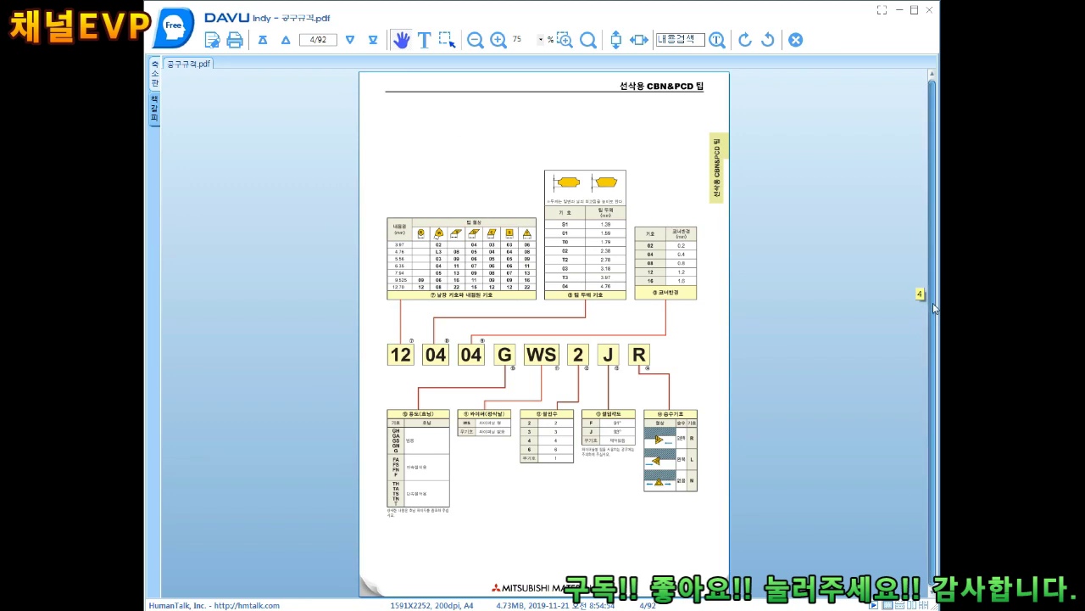
scroll(890, 263, "up", 2)
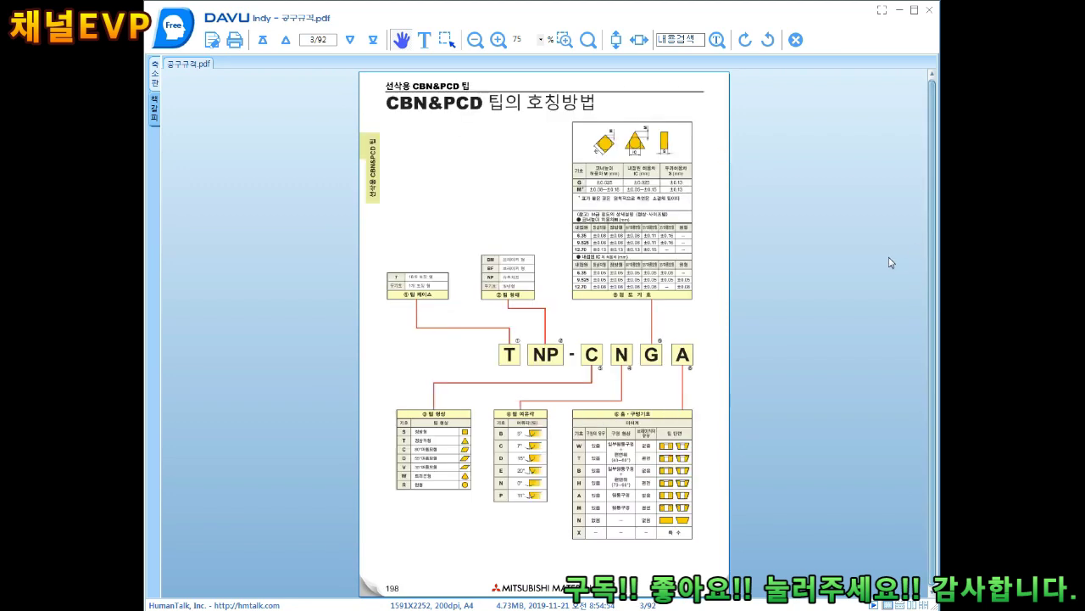
scroll(890, 263, "up", 2)
scroll(891, 263, "down", 2)
scroll(890, 263, "down", 2)
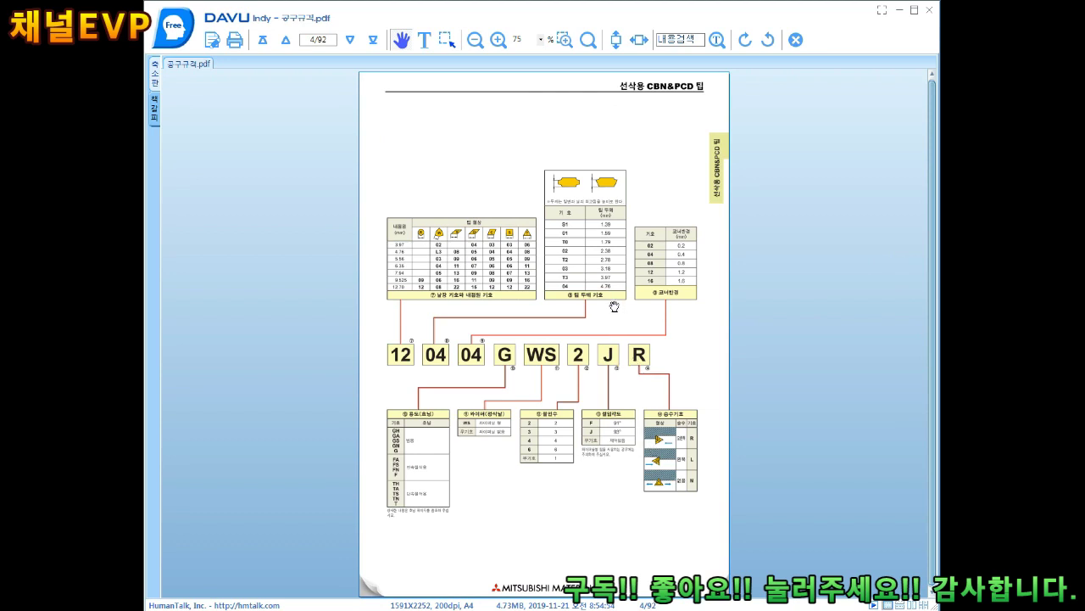
key("Print")
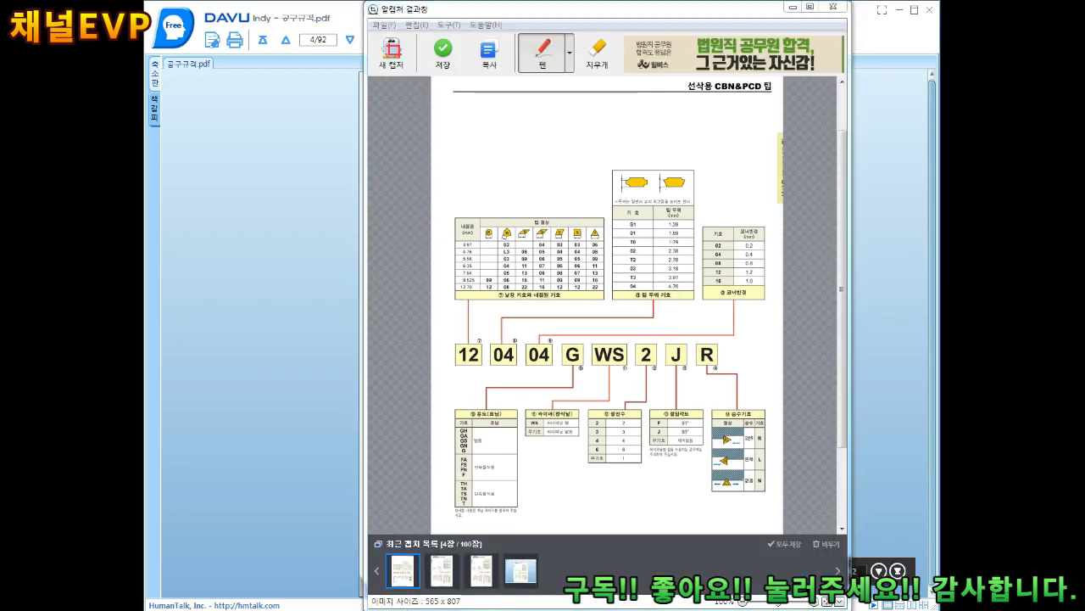
Paste the page 4 chart into Paint and crop it to 544 × 667px
left_click(506, 529)
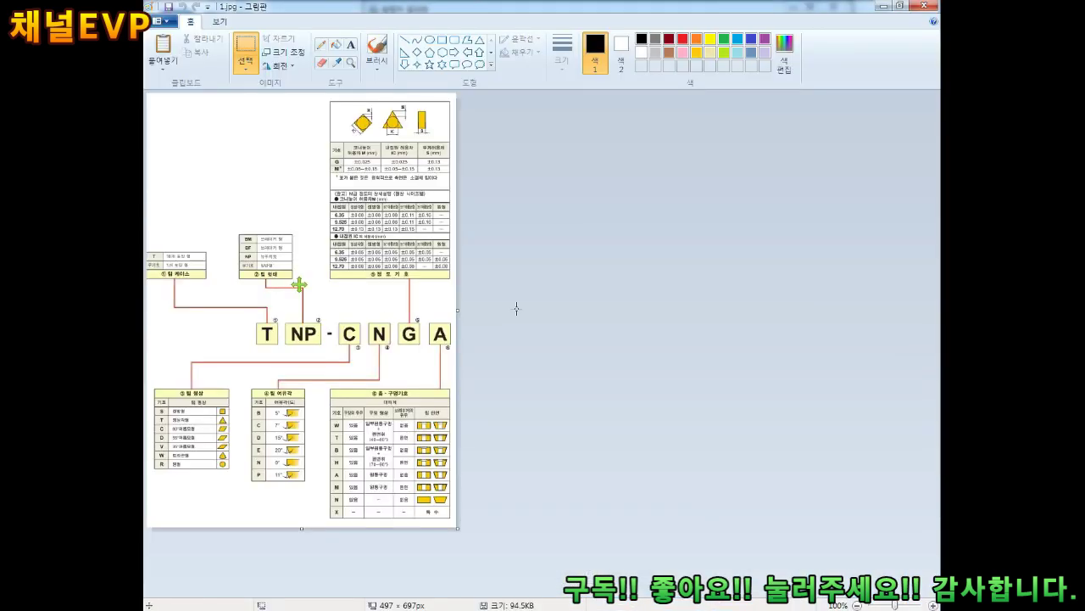
key("ctrl+v")
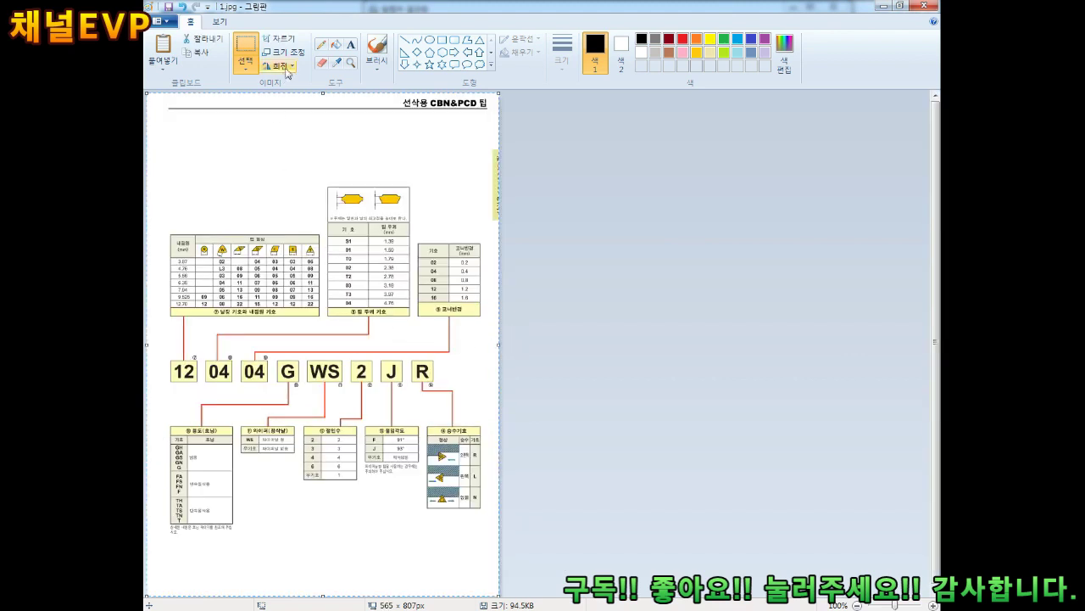
left_click(275, 39)
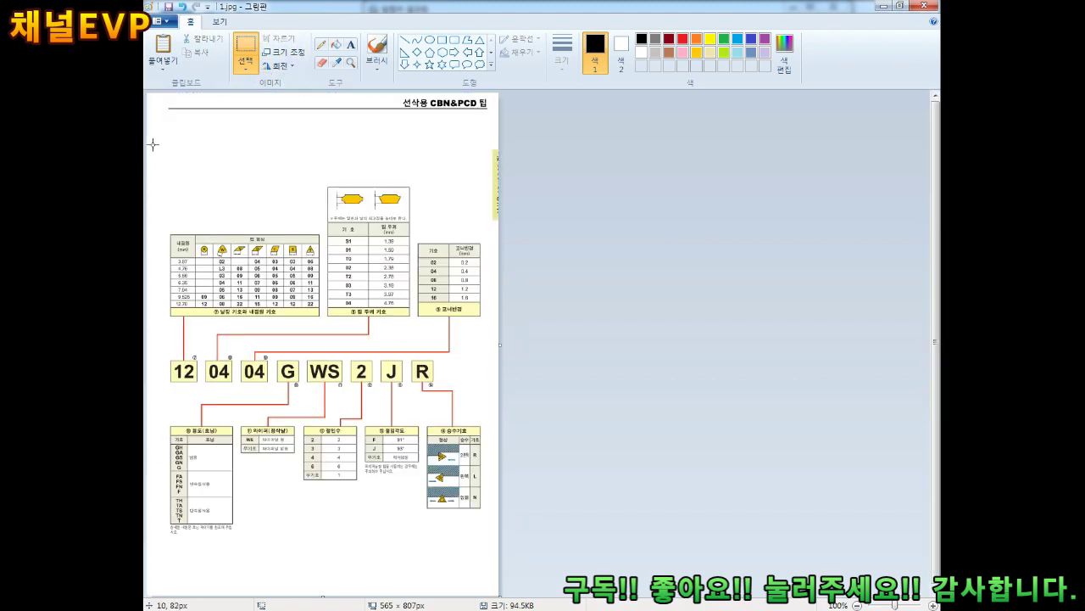
left_click_drag(153, 144, 490, 559)
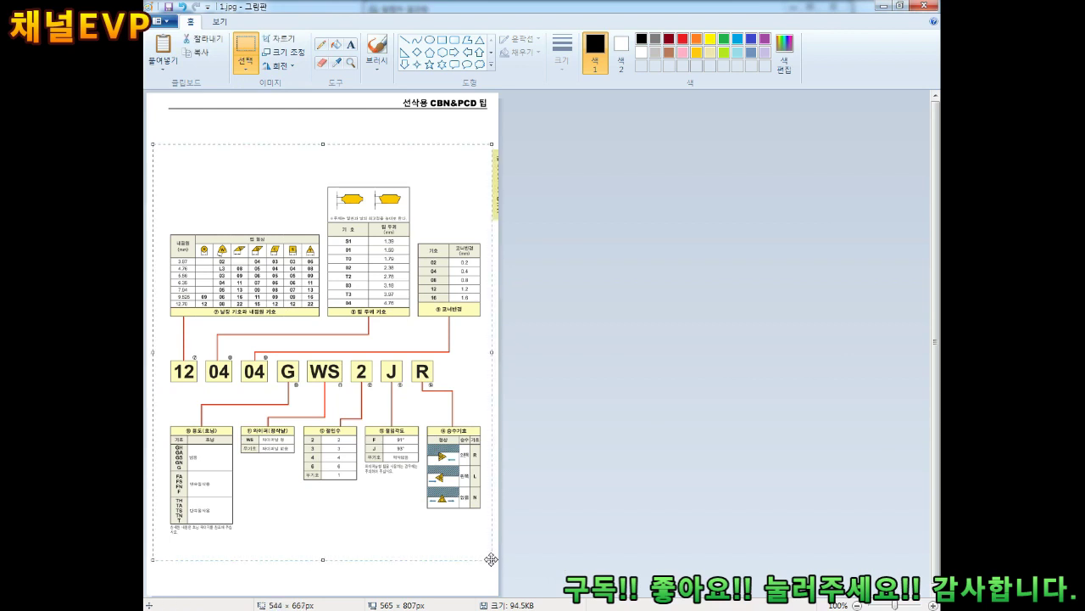
left_click(278, 39)
Save the cropped chart as a new JPEG named 2.jpg
key("ctrl+s")
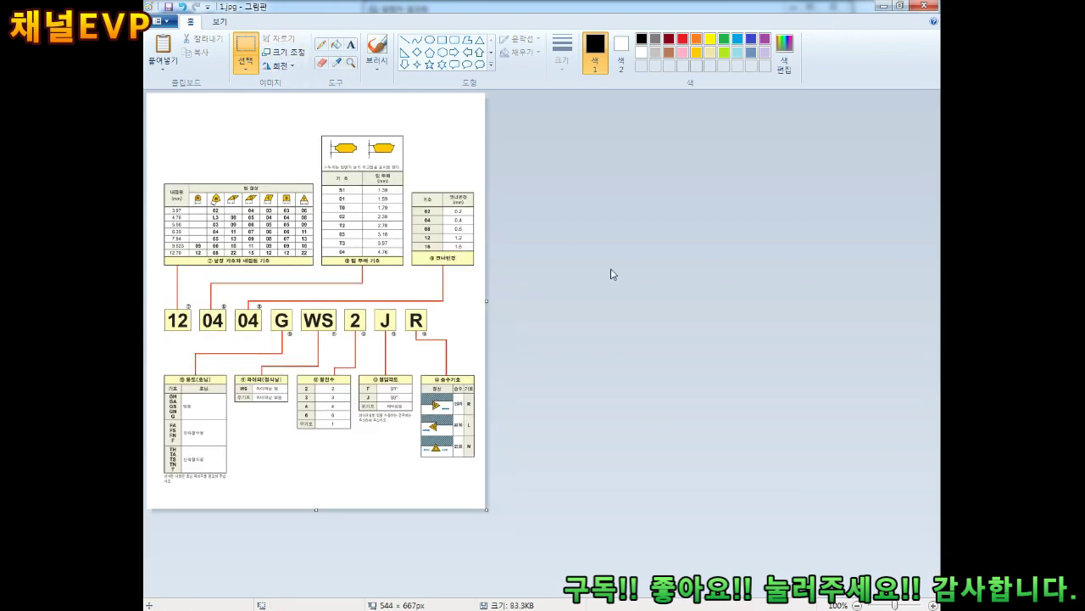
left_click(168, 24)
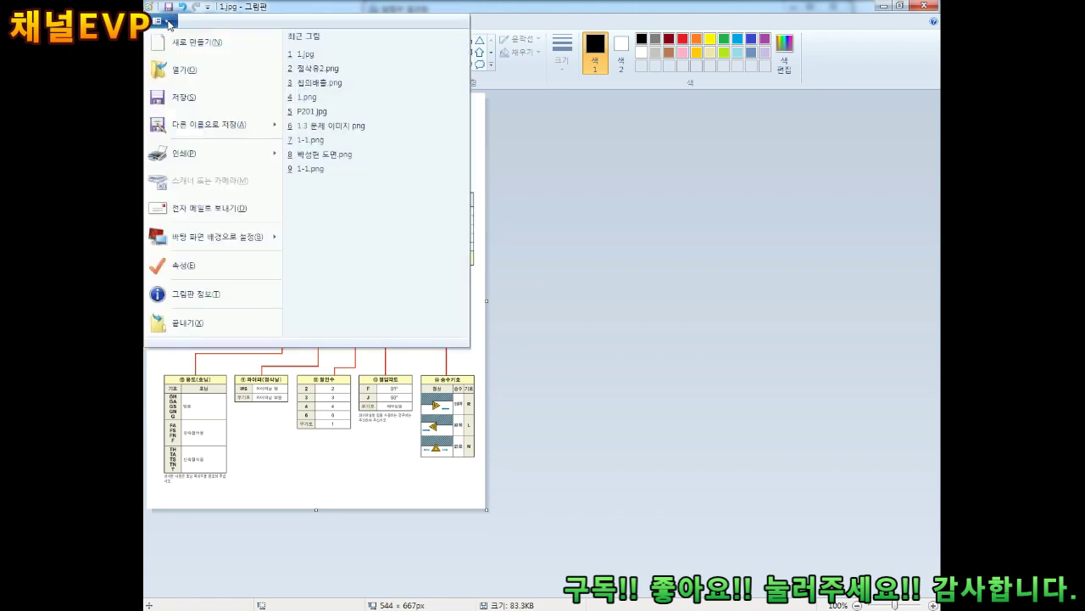
left_click(207, 134)
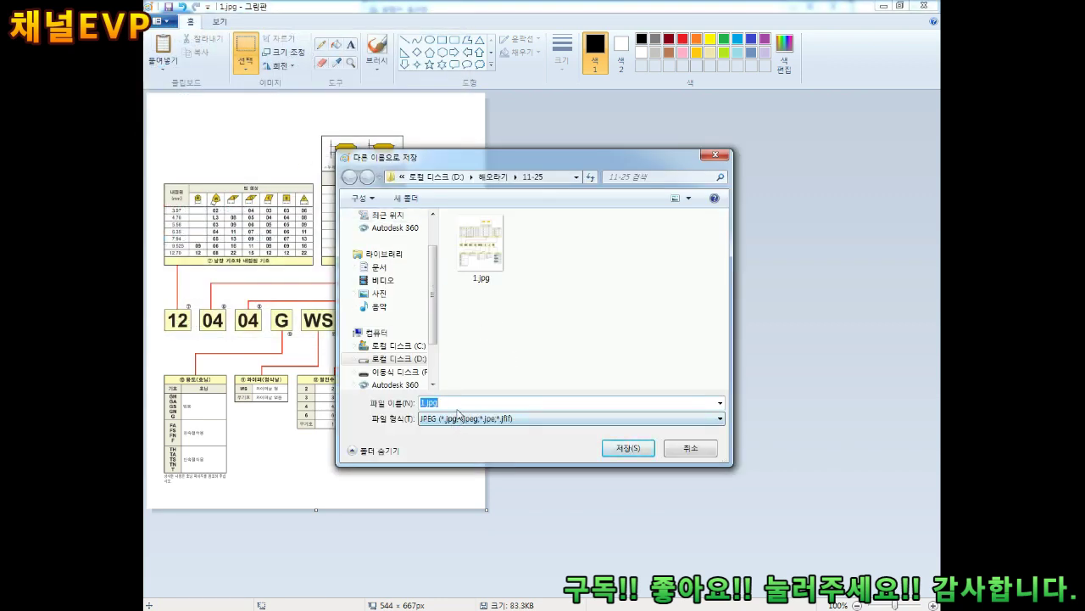
type("2")
left_click(631, 458)
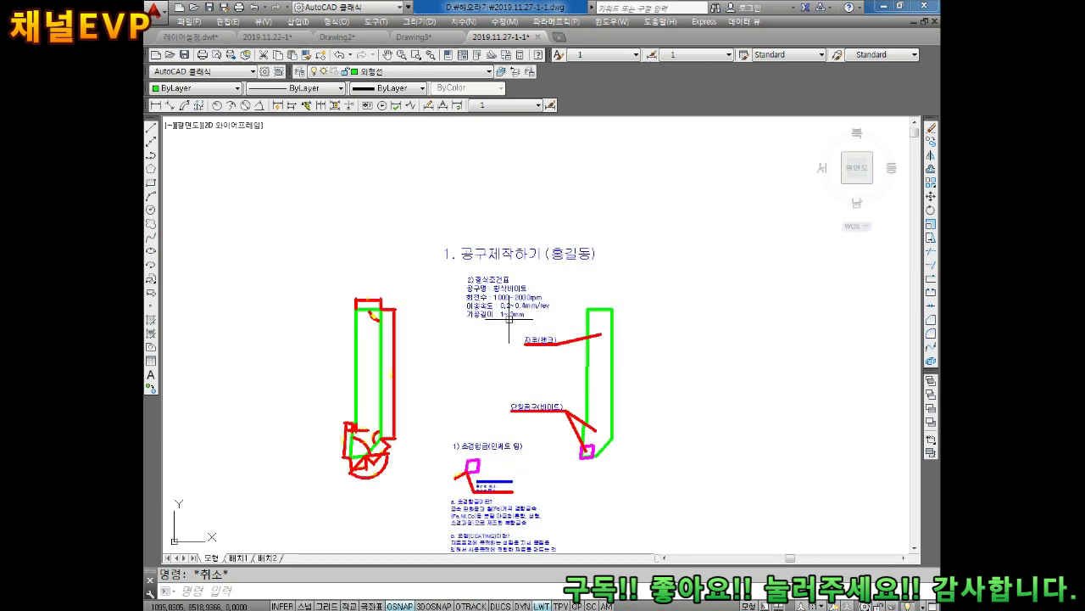
Attach 1.jpg from the 11-25 folder as a raster image, accepting the Image Attach settings
left_click(297, 21)
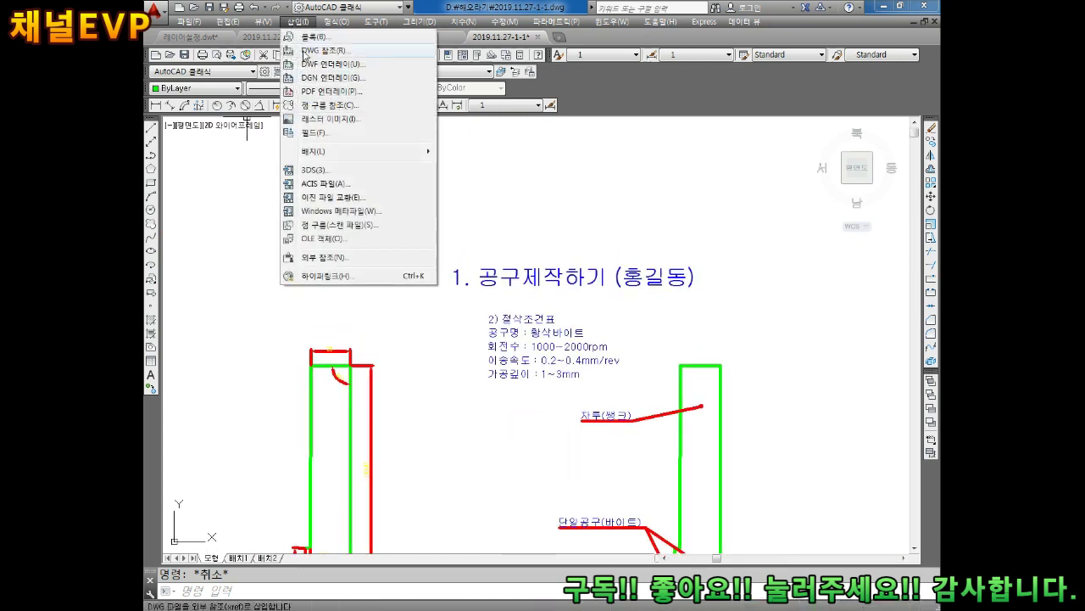
left_click(327, 120)
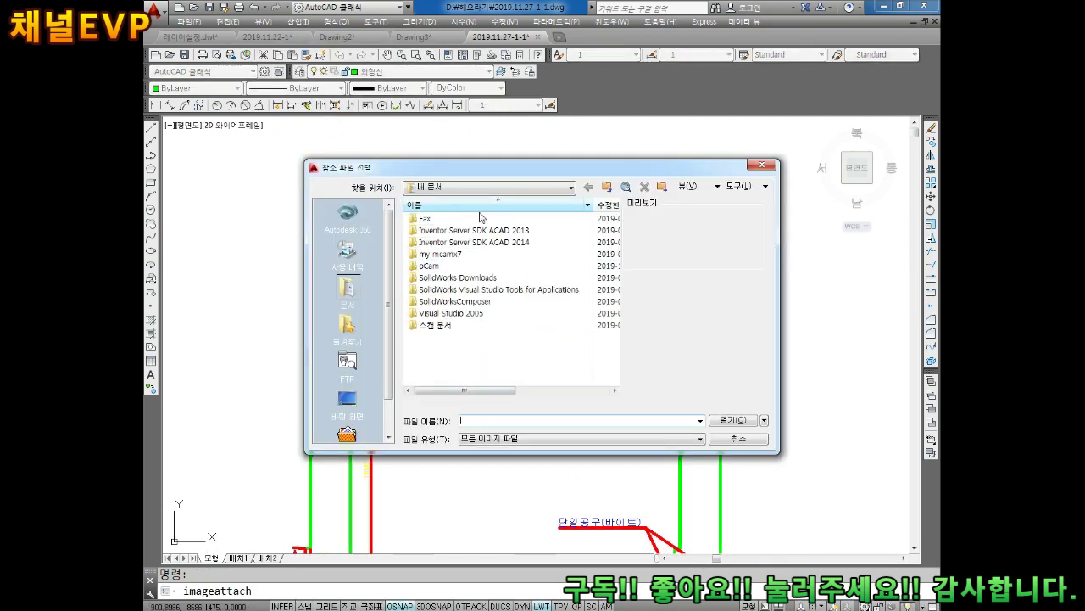
left_click(475, 288)
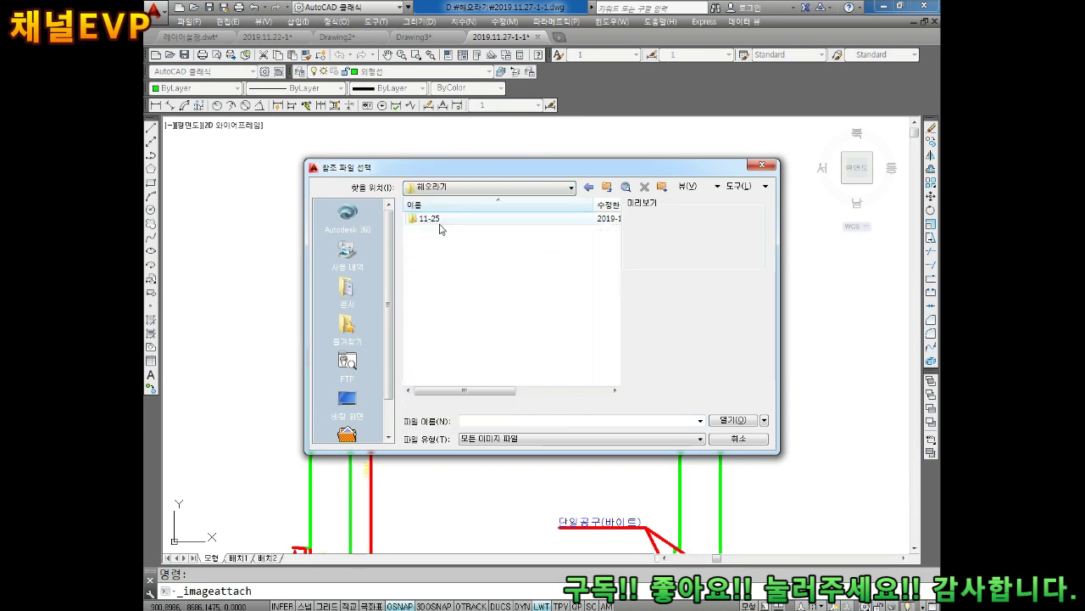
left_click(479, 437)
left_click(492, 450)
double_click(431, 219)
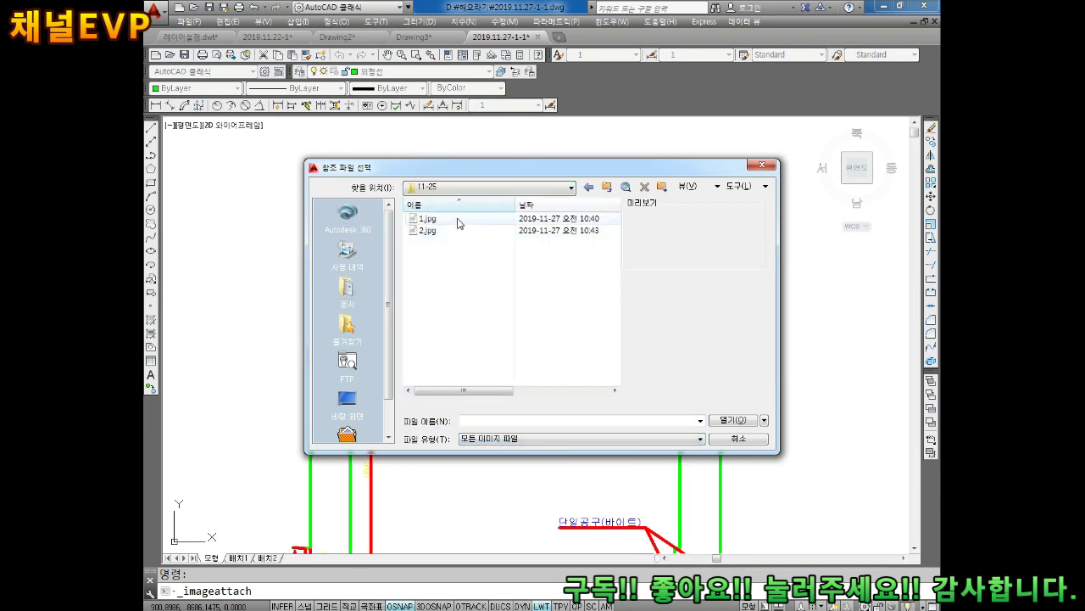
left_click(449, 219)
left_click(725, 420)
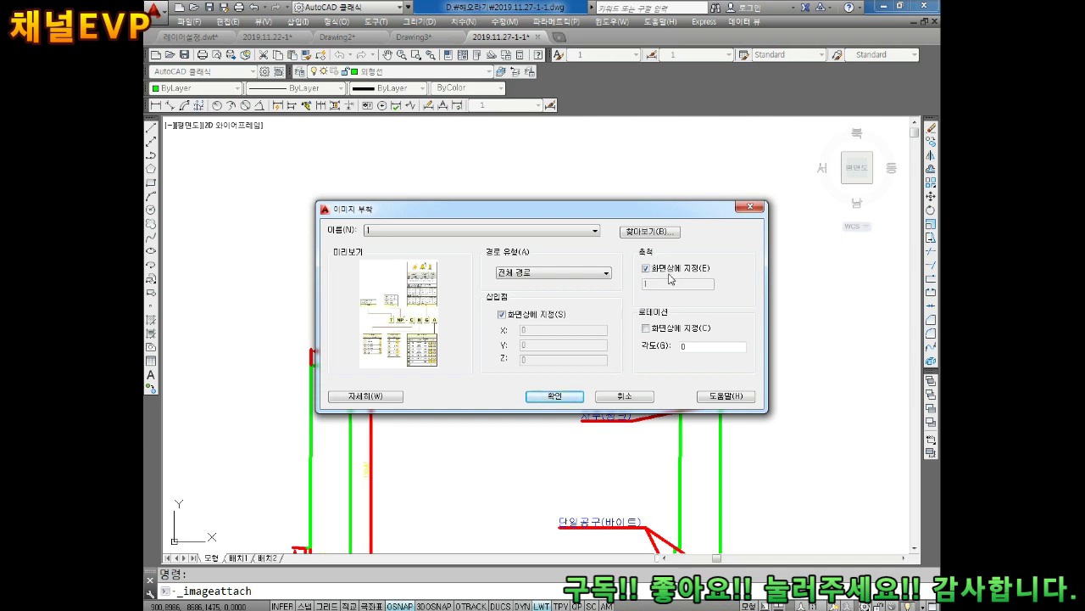
left_click(565, 400)
scroll(521, 334, "down", 5)
Place the TNP-CNGA chart image at scale 1 and zoom to show it whole
scroll(417, 347, "up", 3)
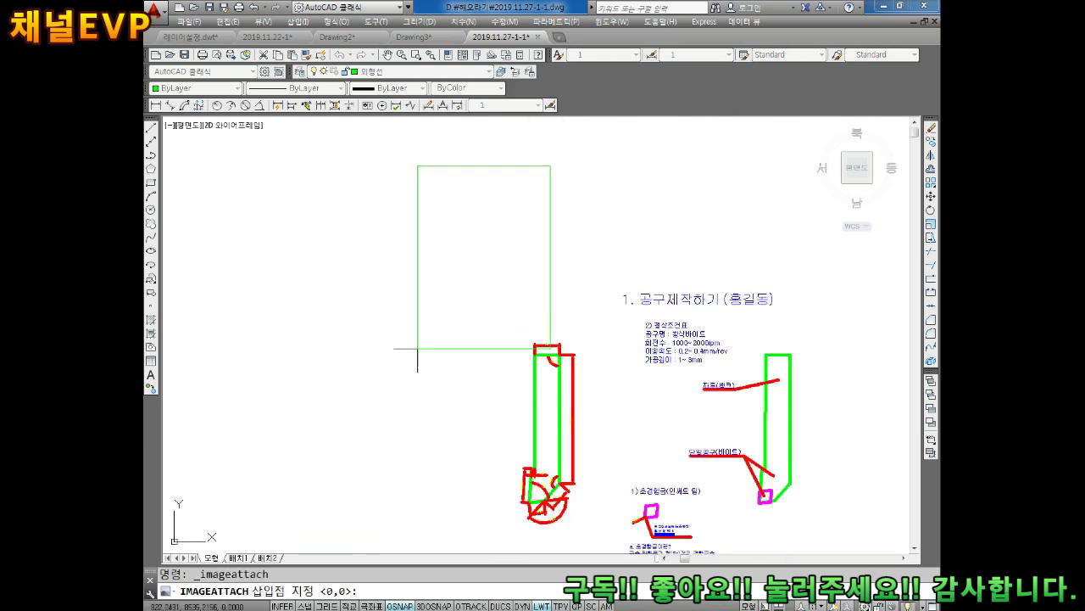
left_click(329, 325)
scroll(521, 213, "down", 5)
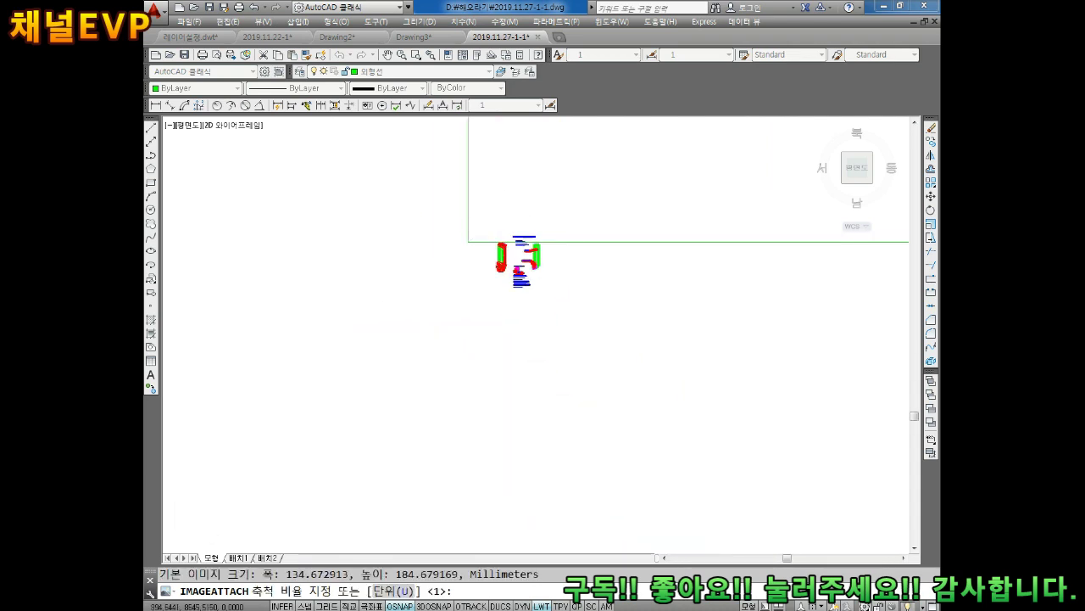
scroll(519, 263, "down", 3)
key("Return")
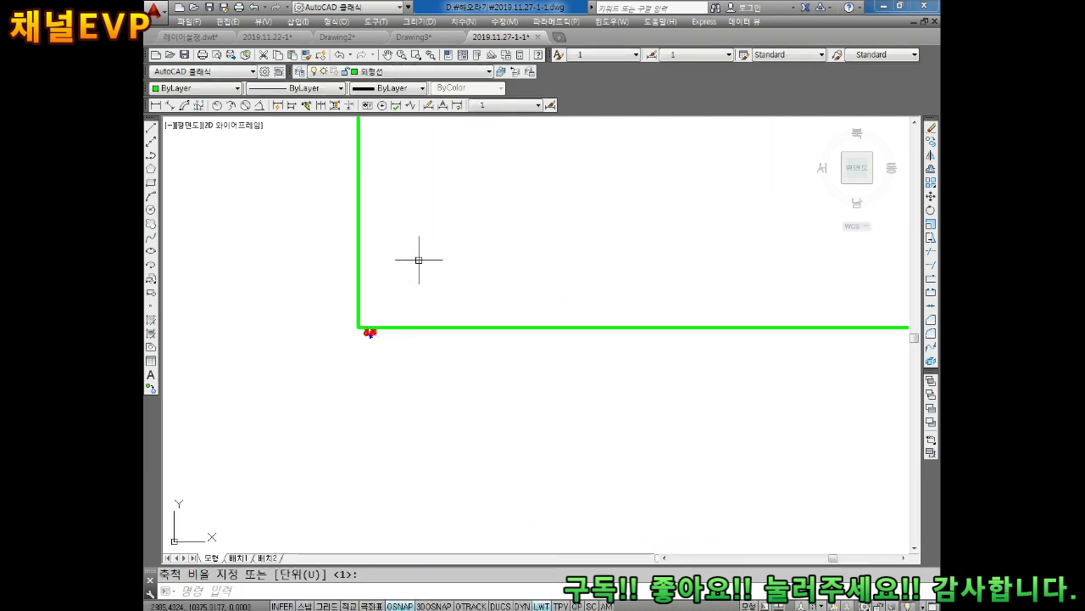
scroll(458, 261, "down", 2)
key("Escape")
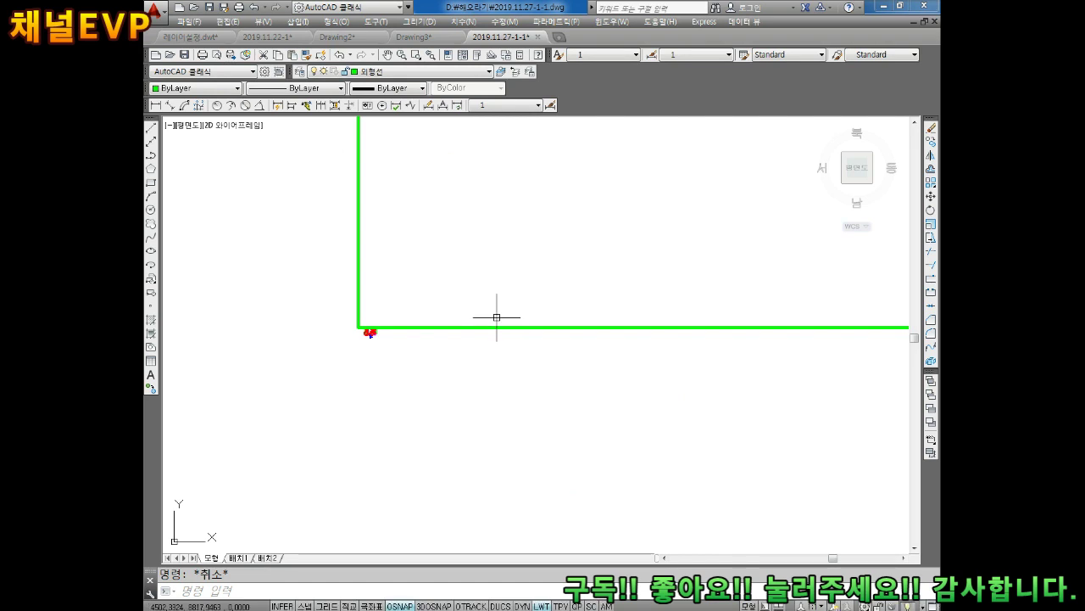
type("z")
middle_click(496, 294)
middle_click(495, 294)
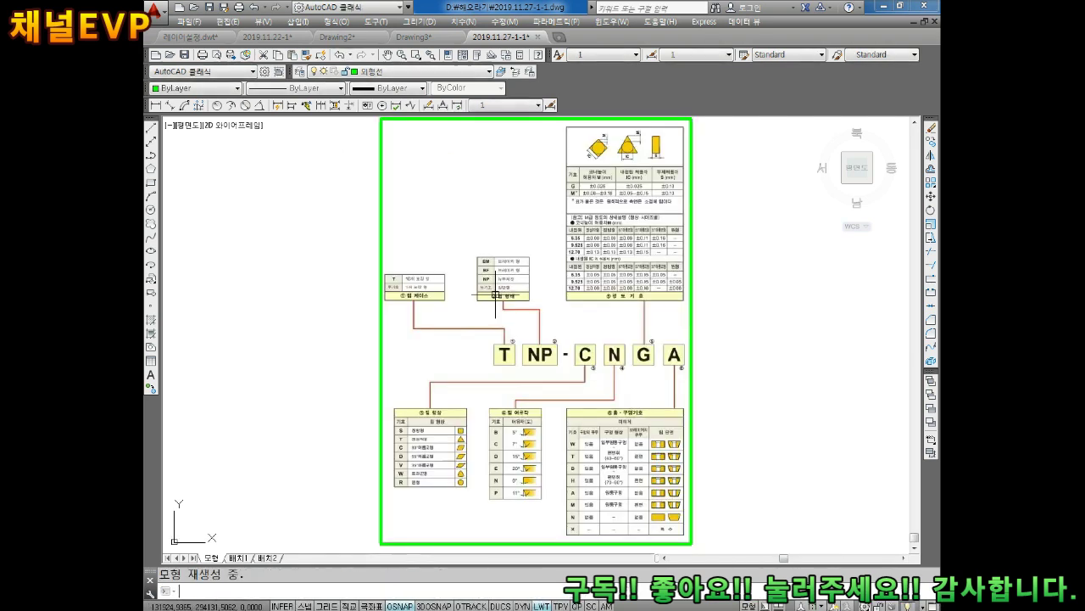
Shrink the chart image by dragging its top-right corner grip
middle_click_drag(691, 119, 646, 183)
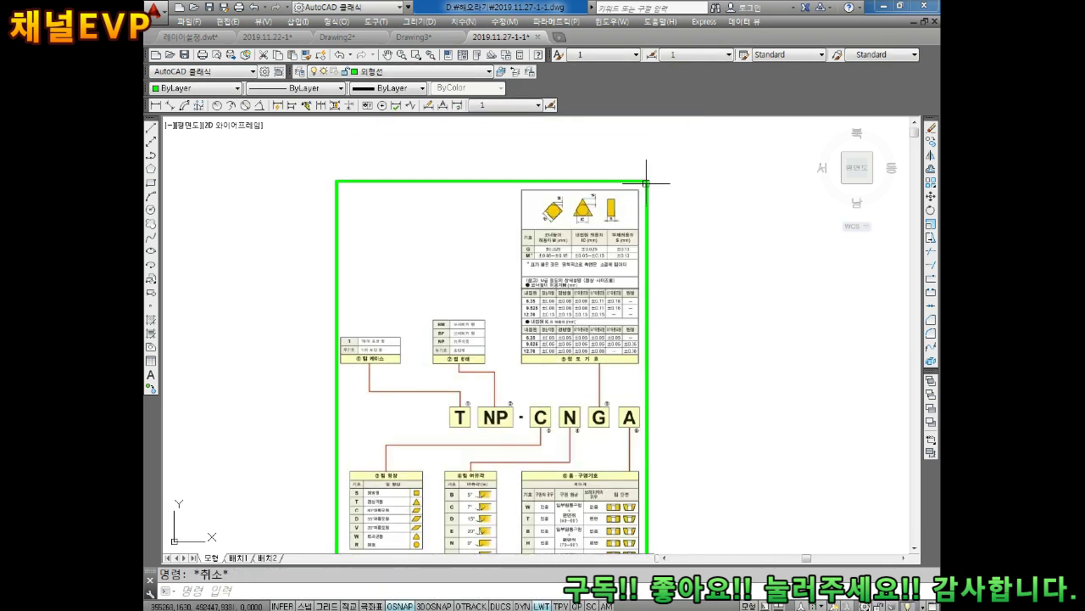
left_click(646, 182)
left_click(646, 182)
middle_click_drag(485, 407, 552, 184)
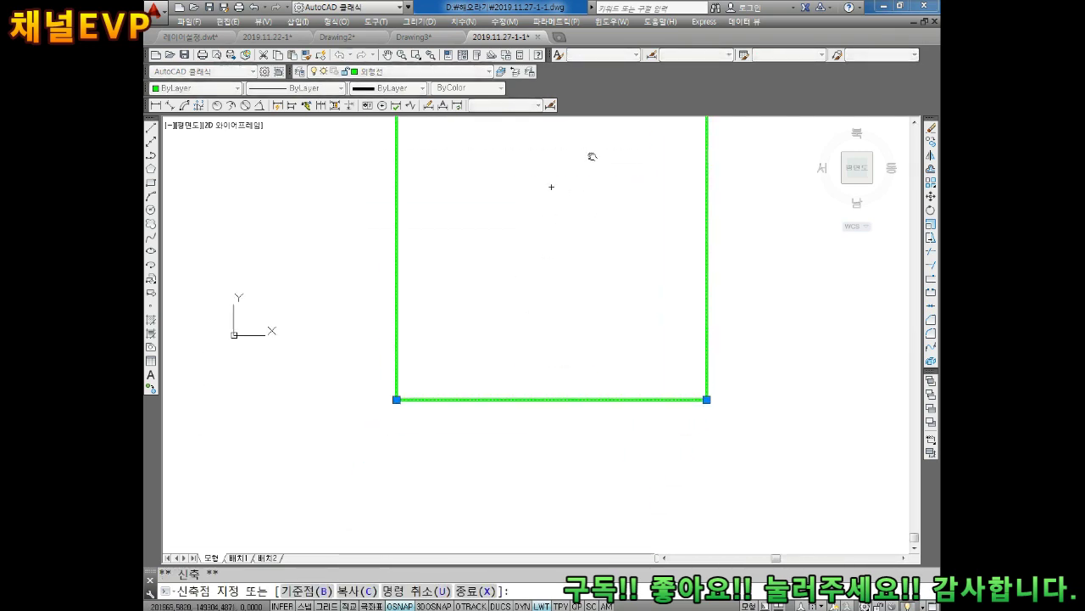
left_click(443, 334)
scroll(440, 348, "up", 3)
scroll(440, 348, "up", 3)
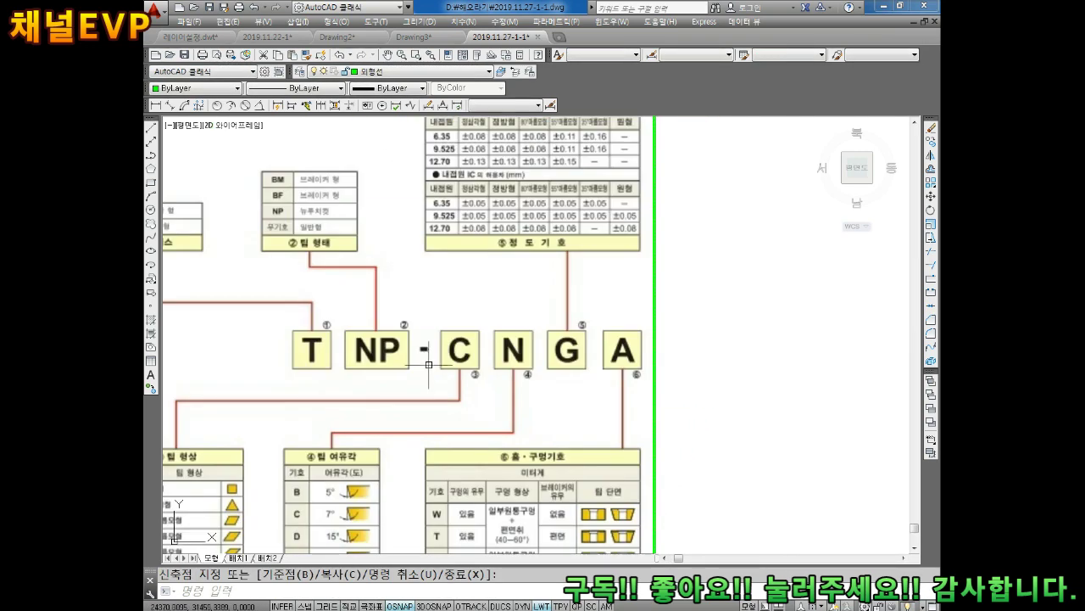
scroll(439, 348, "down", 5)
key("Escape")
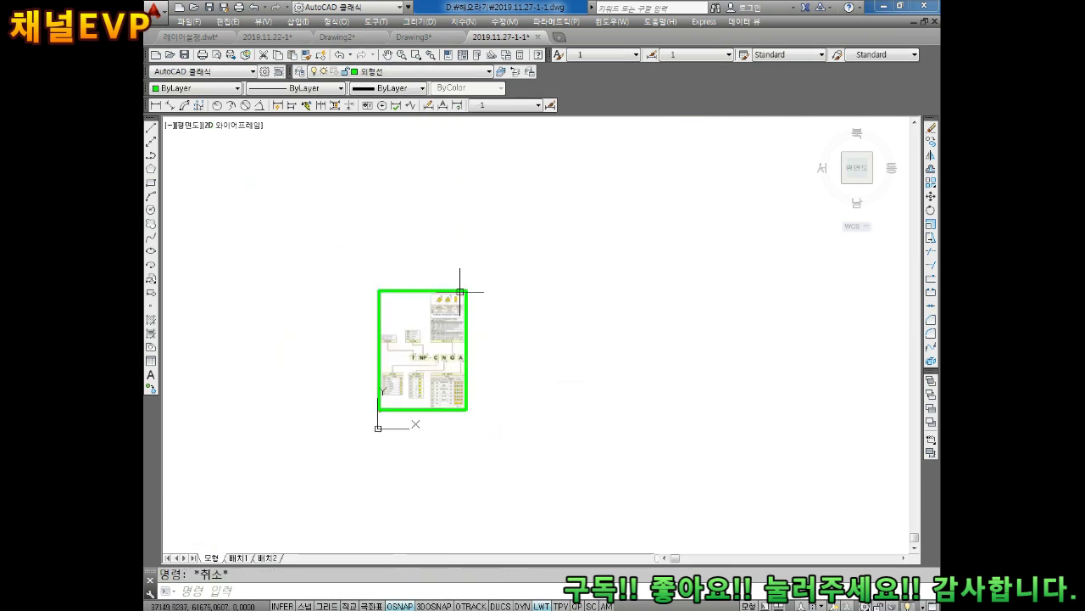
Zoom to the drawing extents and retry resizing the chart image from its corner, then cancel
left_click(459, 290)
middle_click_drag(458, 331, 485, 275)
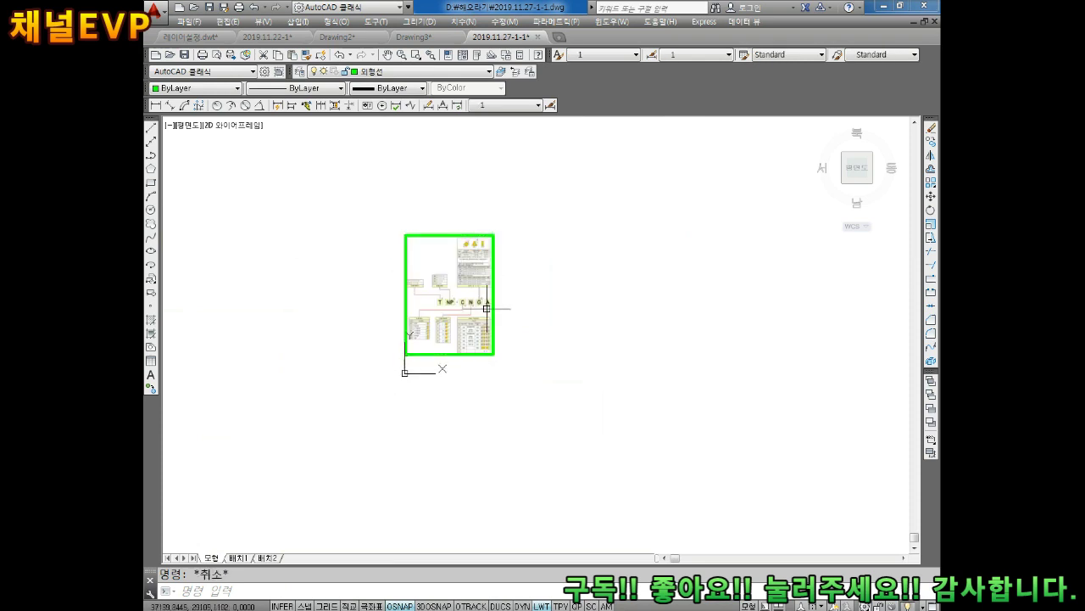
type("Z")
key("Return")
type("e")
key("Return")
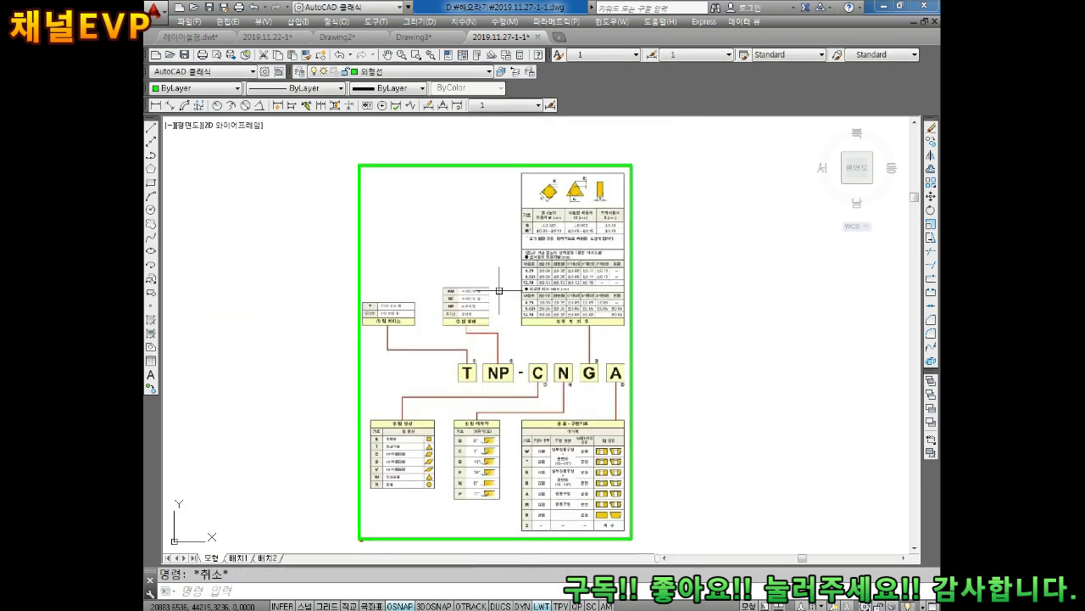
left_click(492, 164)
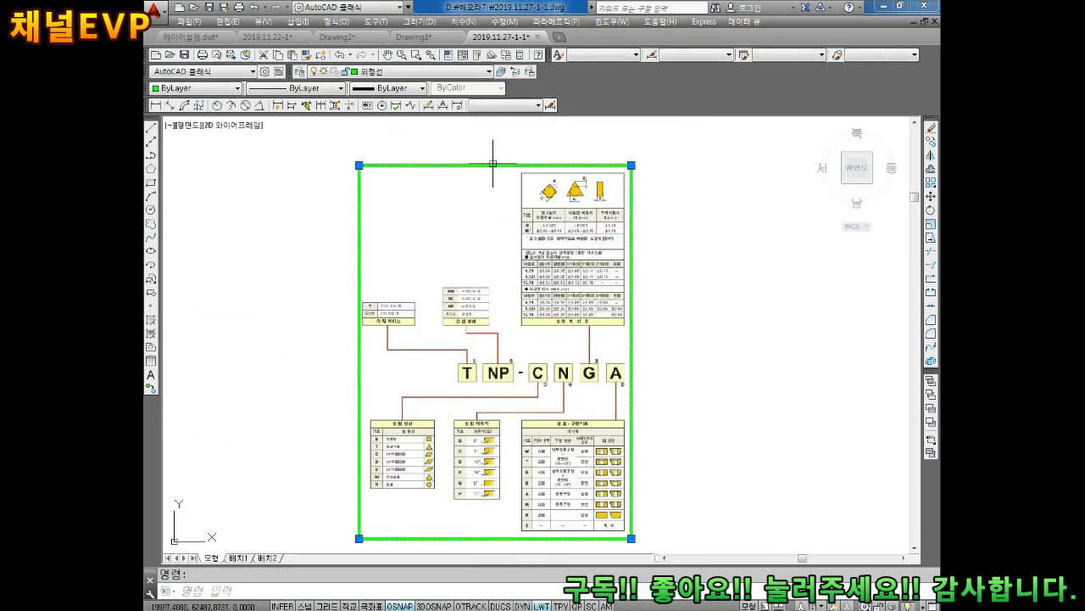
left_click(359, 165)
middle_click_drag(447, 338, 593, 299)
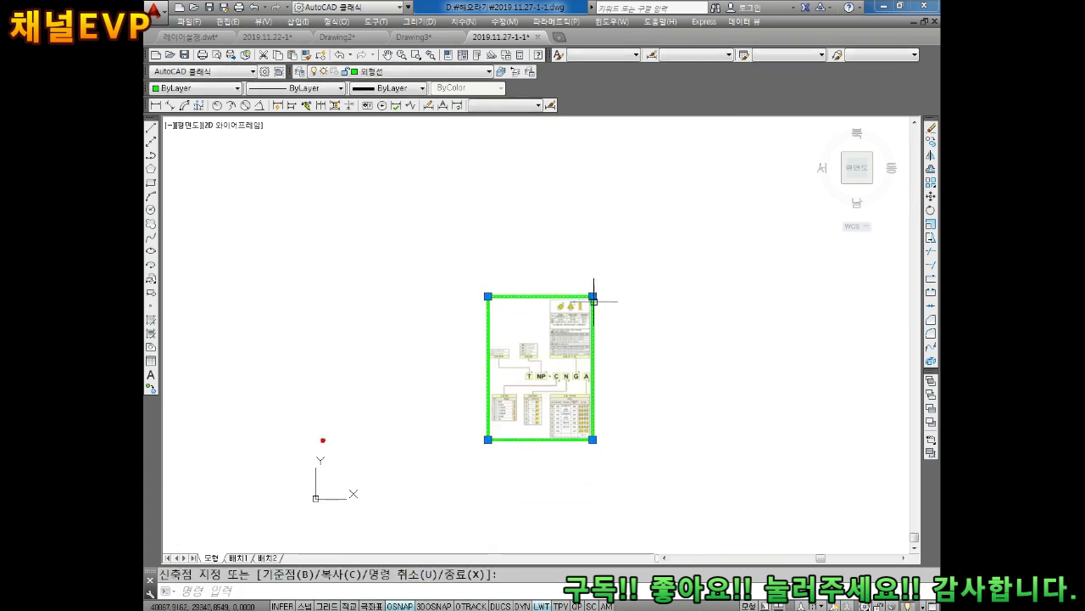
scroll(490, 440, "up", 2)
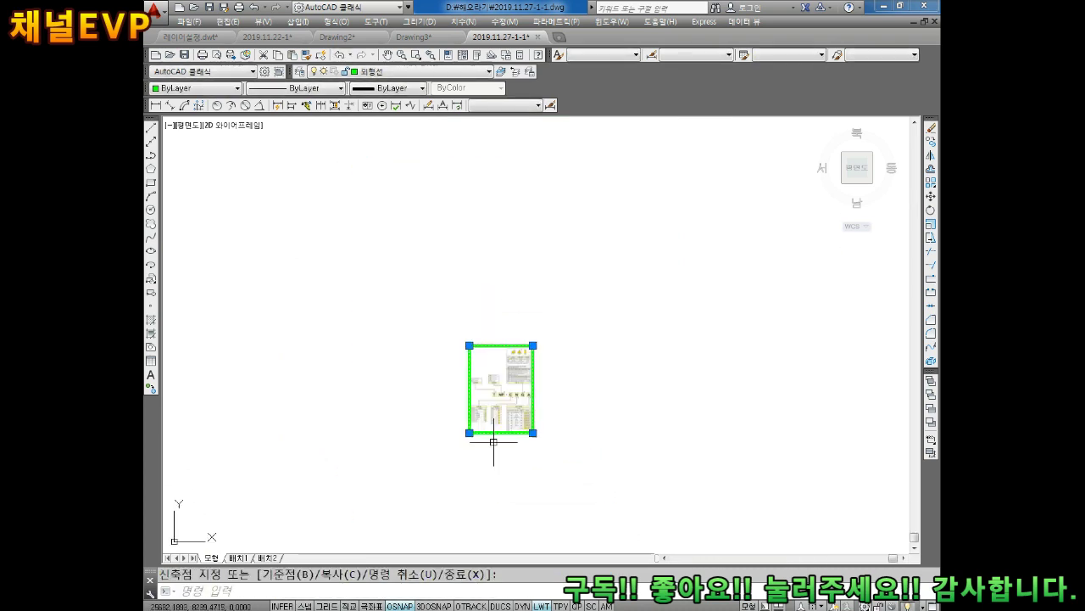
key("Escape")
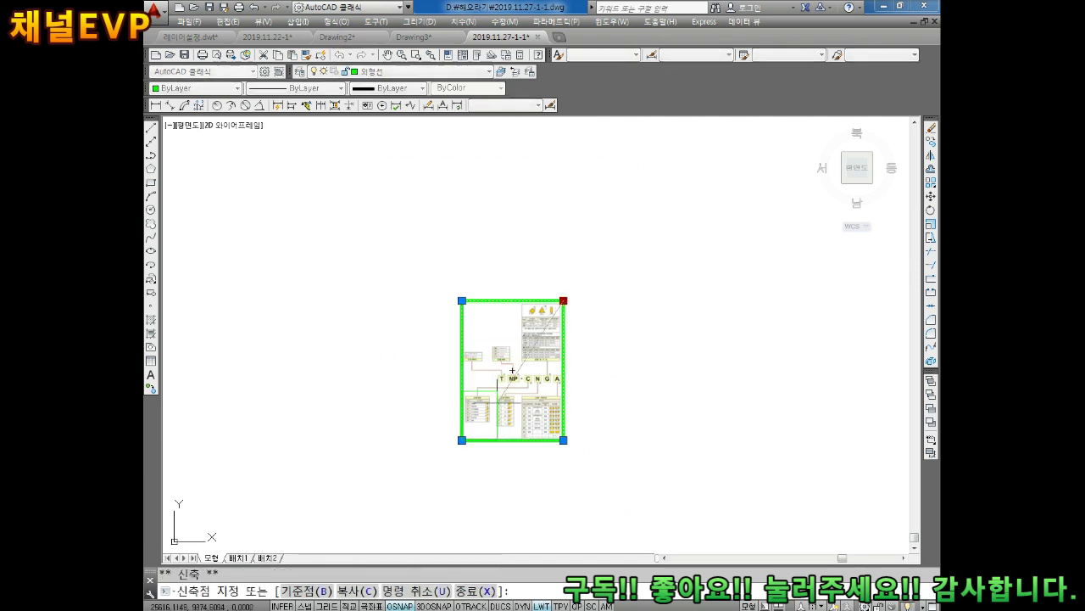
Begin moving the chart image with M, then cancel, leaving it in place
type("m")
key("space")
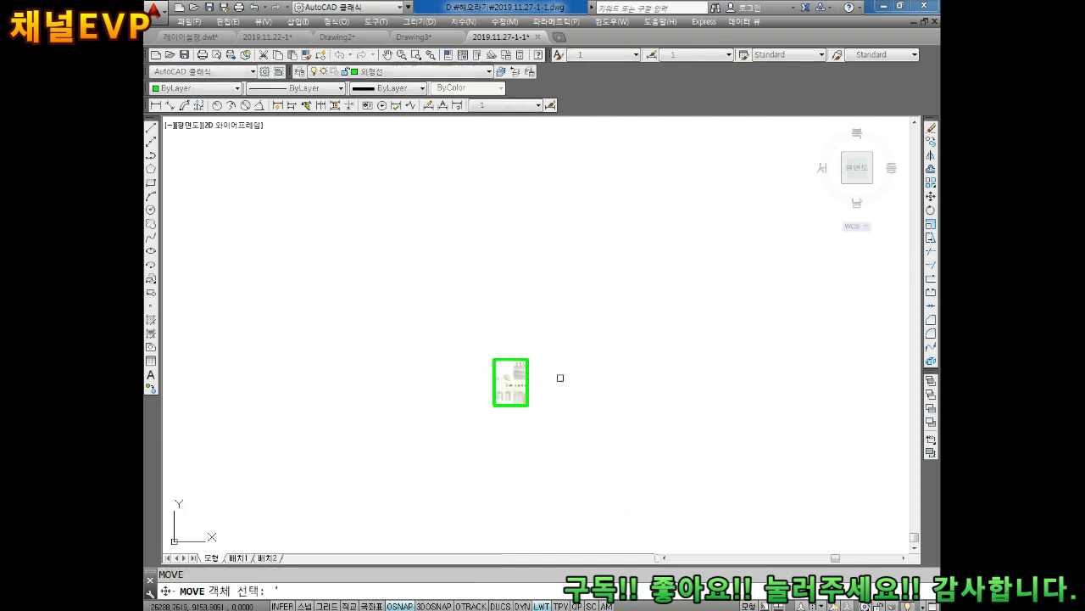
key("space")
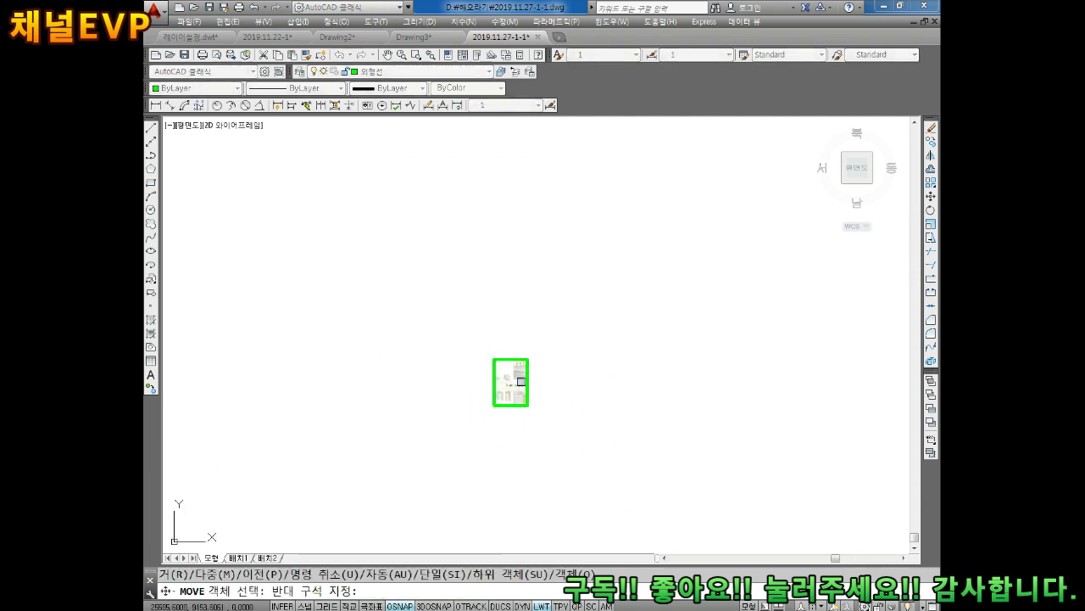
left_click_drag(536, 331, 492, 390)
key("space")
left_click(473, 427)
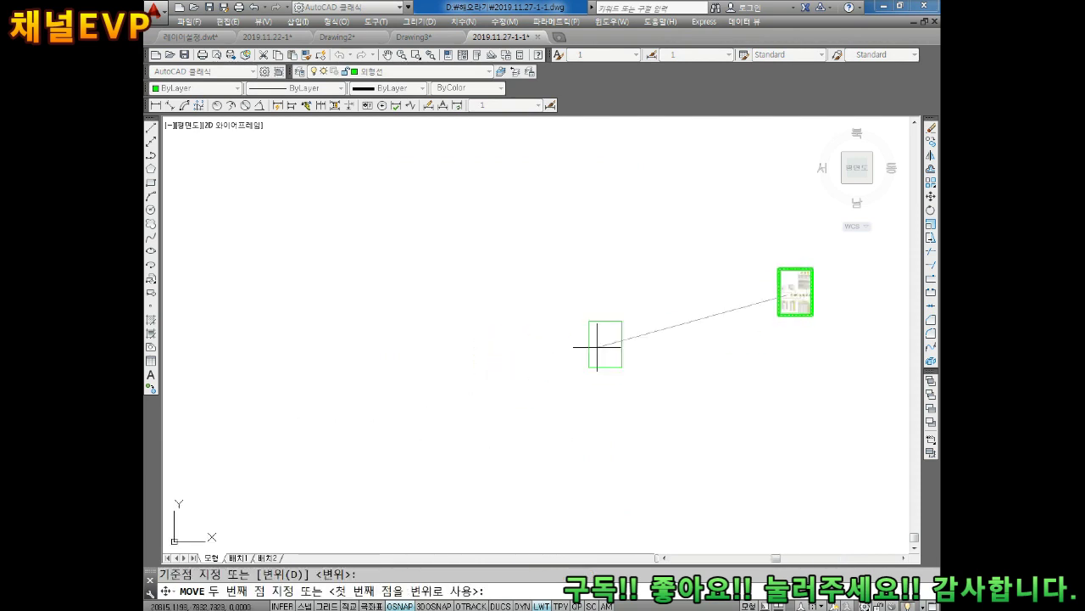
scroll(534, 340, "down", 3)
scroll(504, 332, "up", 4)
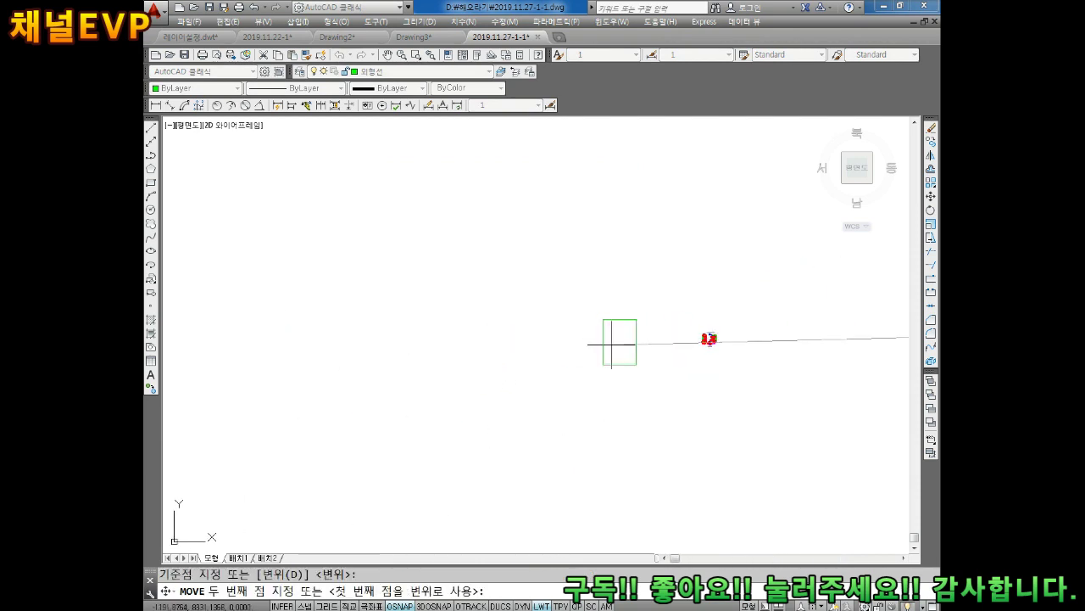
scroll(678, 356, "up", 4)
scroll(611, 373, "up", 6)
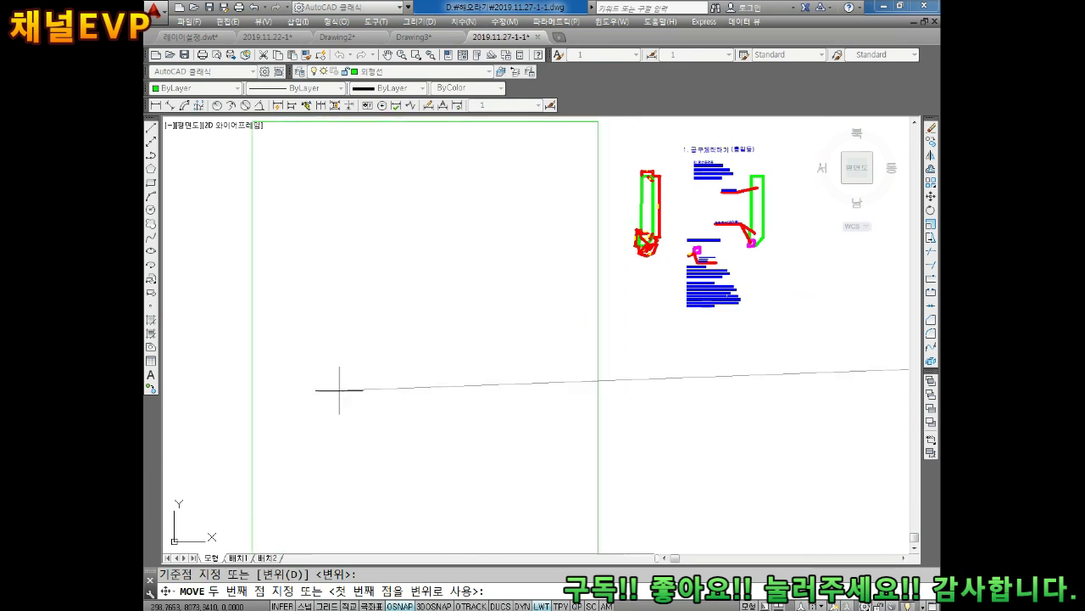
key("Escape")
scroll(450, 322, "down", 1)
scroll(450, 322, "down", 2)
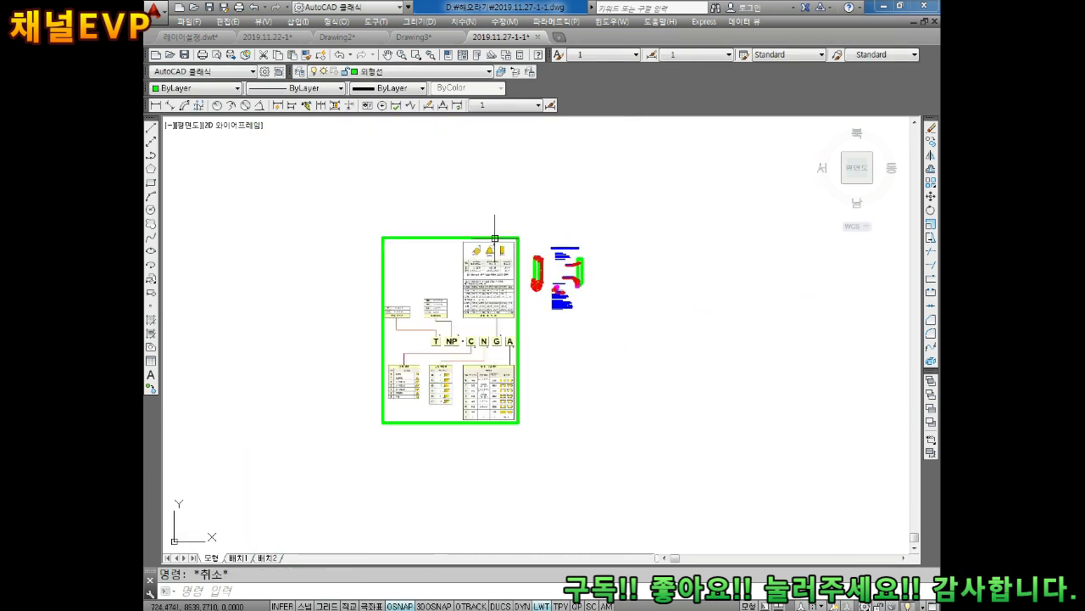
Shrink the chart image using its top-right corner grip
left_click(494, 239)
left_click(516, 236)
left_click(450, 329)
scroll(450, 339, "up", 2)
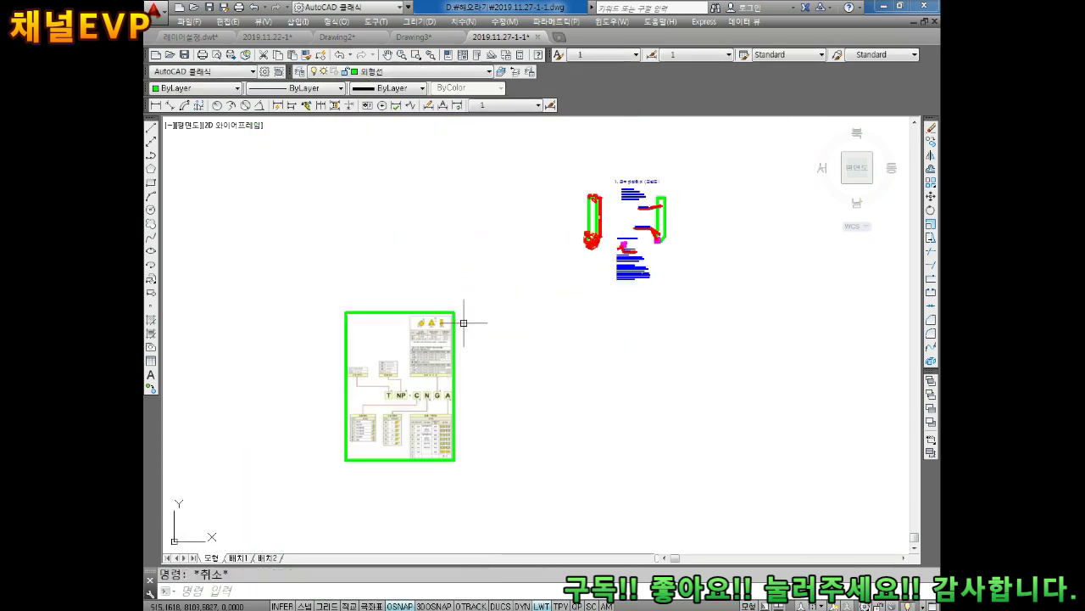
Move the shrunken chart image up and to the right
type("m")
key("Return")
left_click(455, 326)
key("Return")
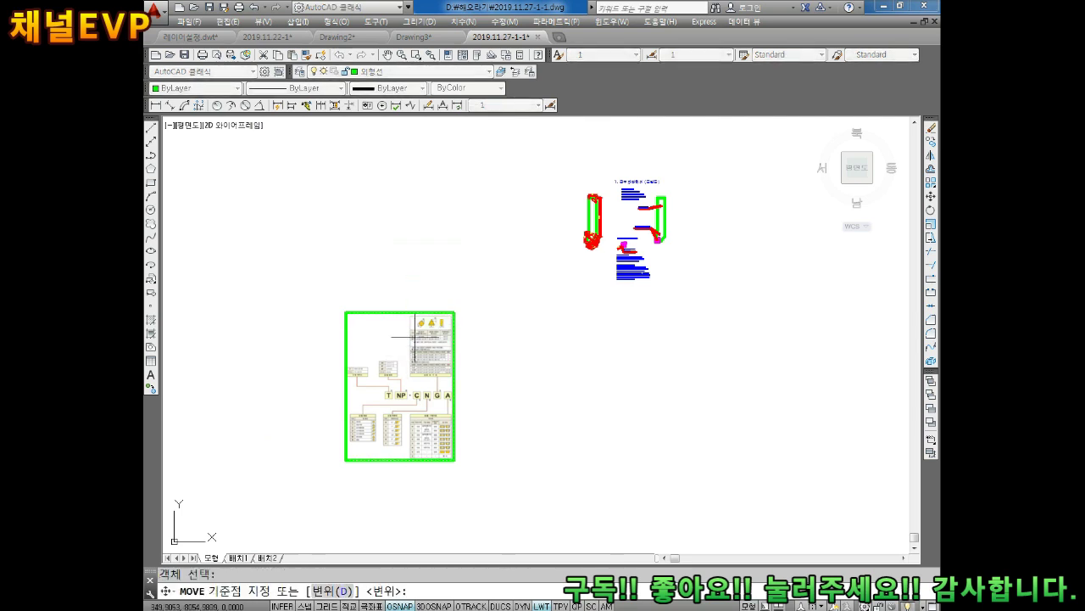
left_click(416, 337)
left_click(526, 211)
scroll(526, 212, "up", 3)
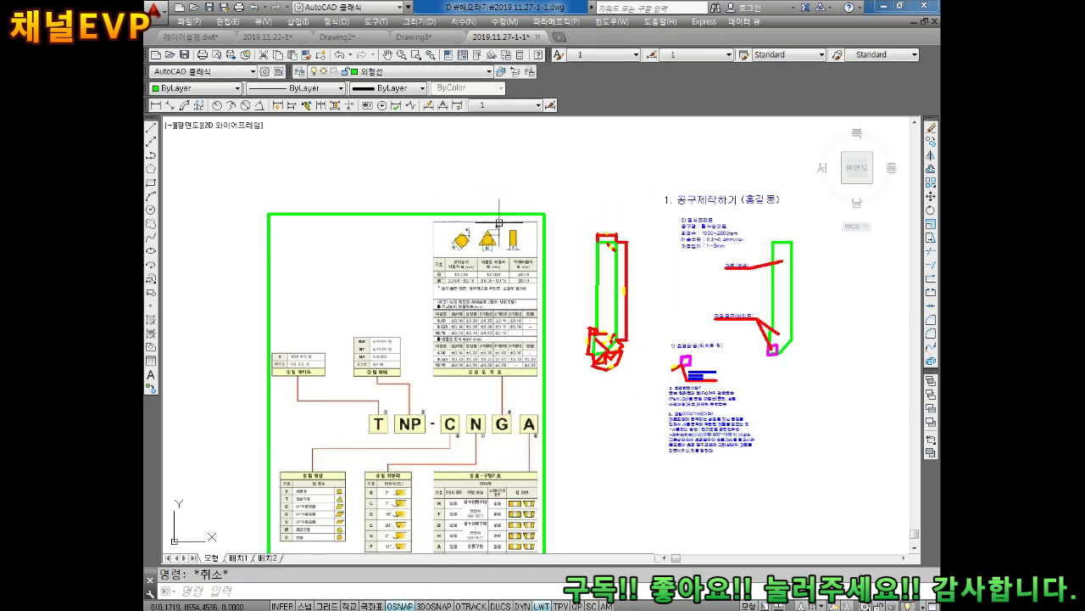
left_click(497, 213)
key("Escape")
scroll(424, 424, "down", 2)
middle_click_drag(382, 394, 430, 318)
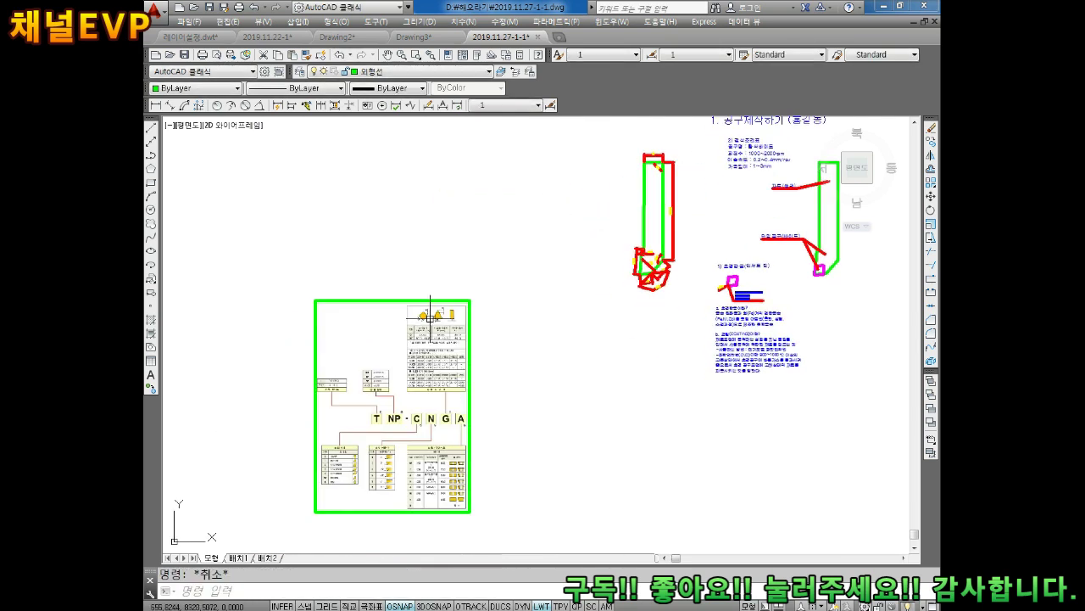
Move the chart beside the tool sketch, then start attaching another raster image
type("m")
key("Return")
left_click(426, 320)
key("Return")
left_click(426, 311)
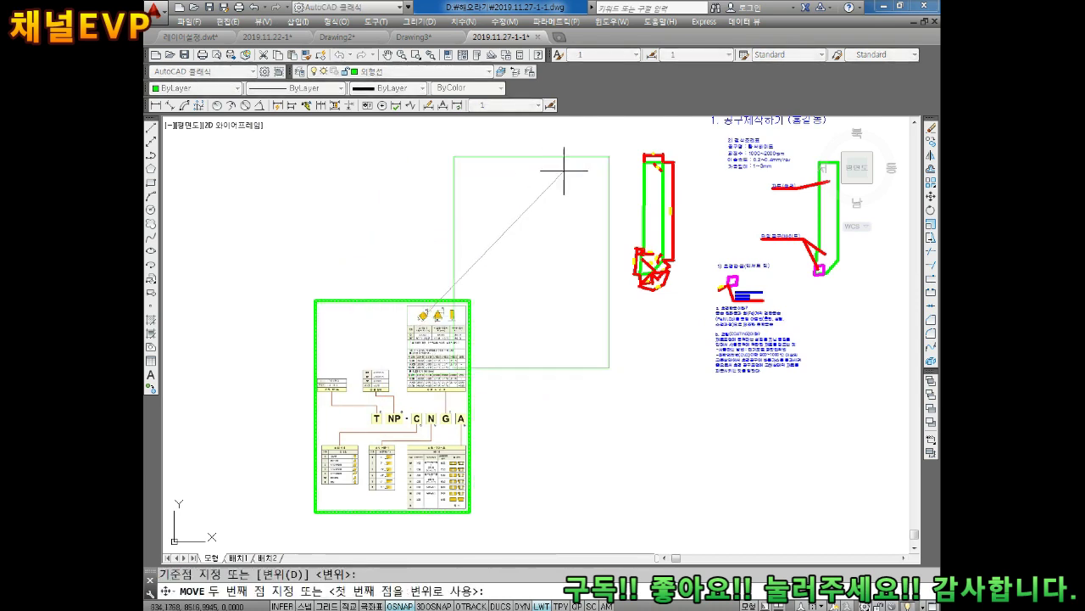
left_click(568, 165)
scroll(511, 289, "down", 3)
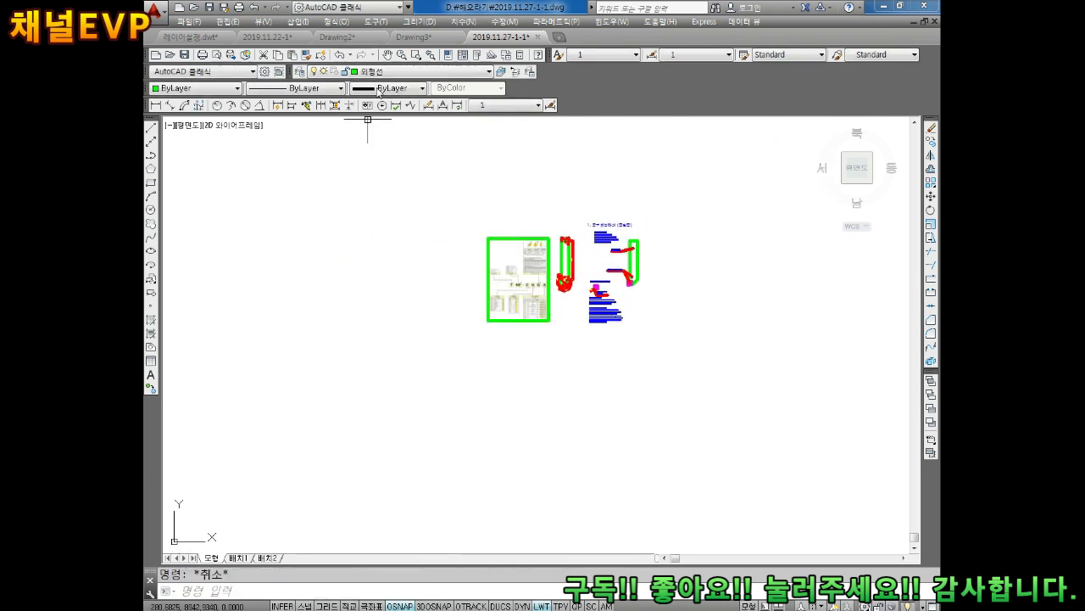
left_click(298, 21)
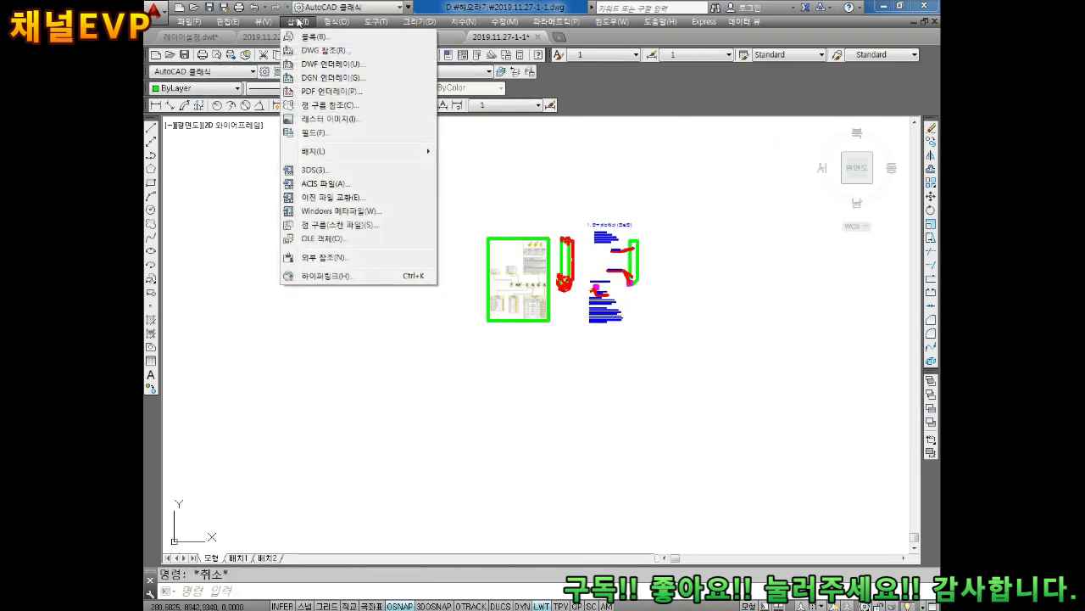
left_click(326, 118)
Attach 1.jpg at scale 1 with on-screen scale off, placing it left of the first chart
left_click(458, 220)
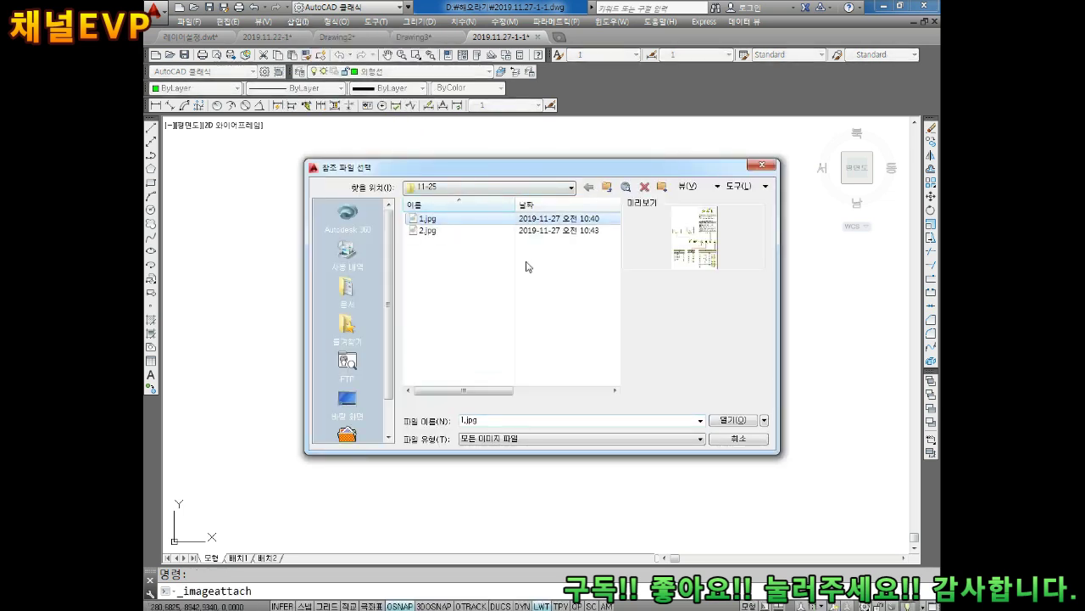
left_click(730, 419)
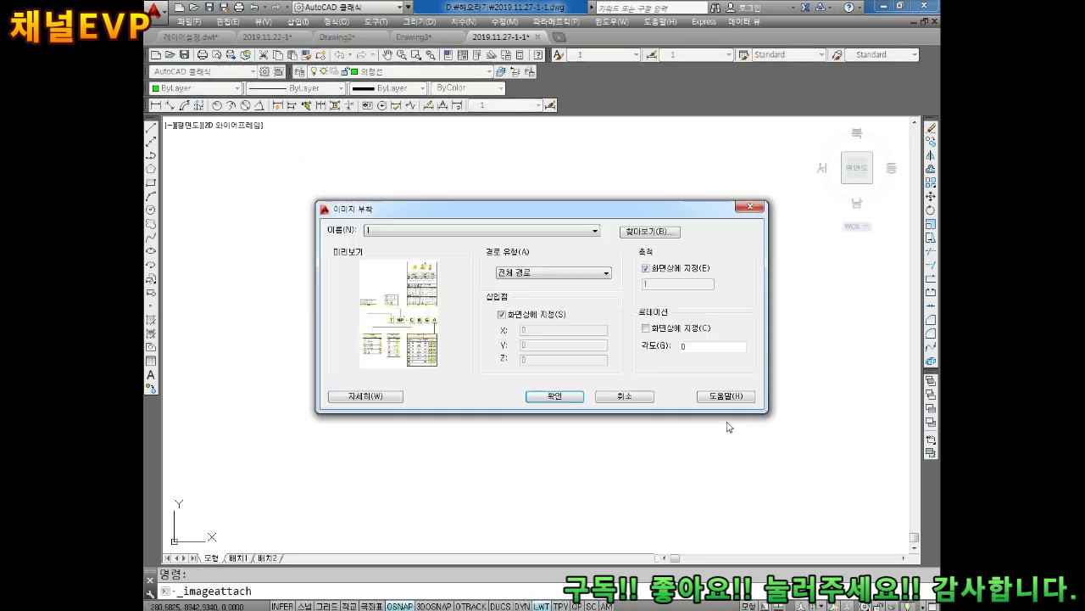
left_click(647, 269)
left_click(555, 396)
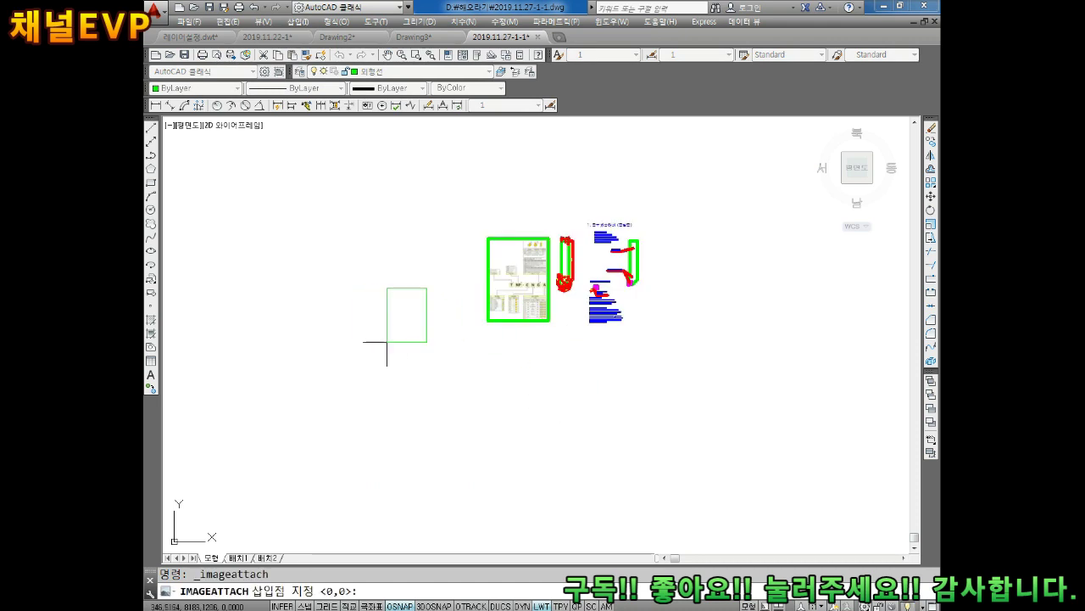
left_click(387, 342)
scroll(450, 339, "up", 5)
scroll(497, 297, "down", 4)
key("Escape")
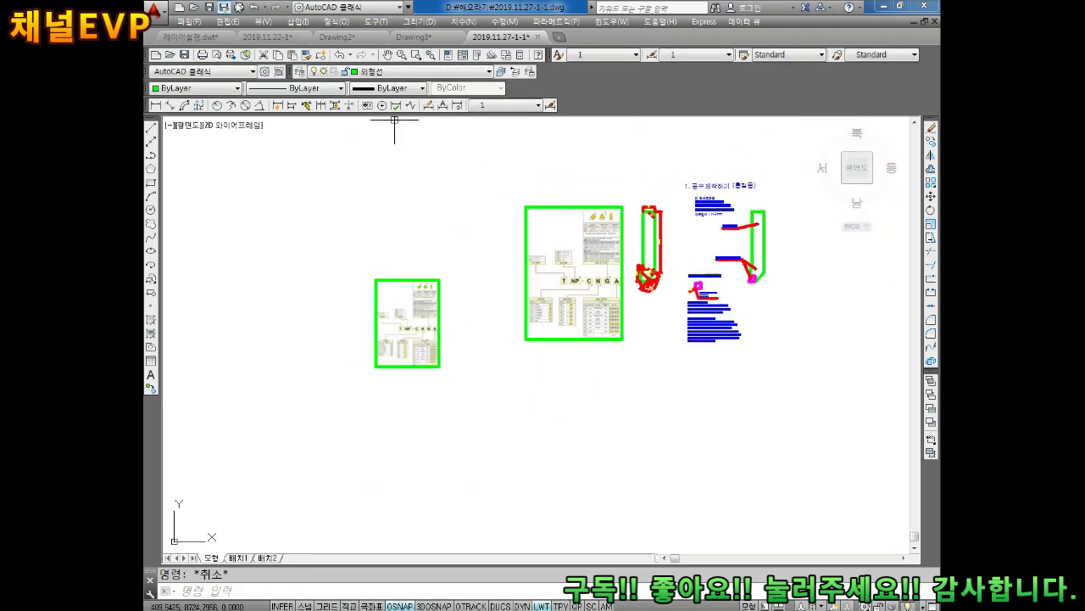
Attach 2.jpg at scale 1 and place it below the large TNP-CNGA chart
left_click(300, 21)
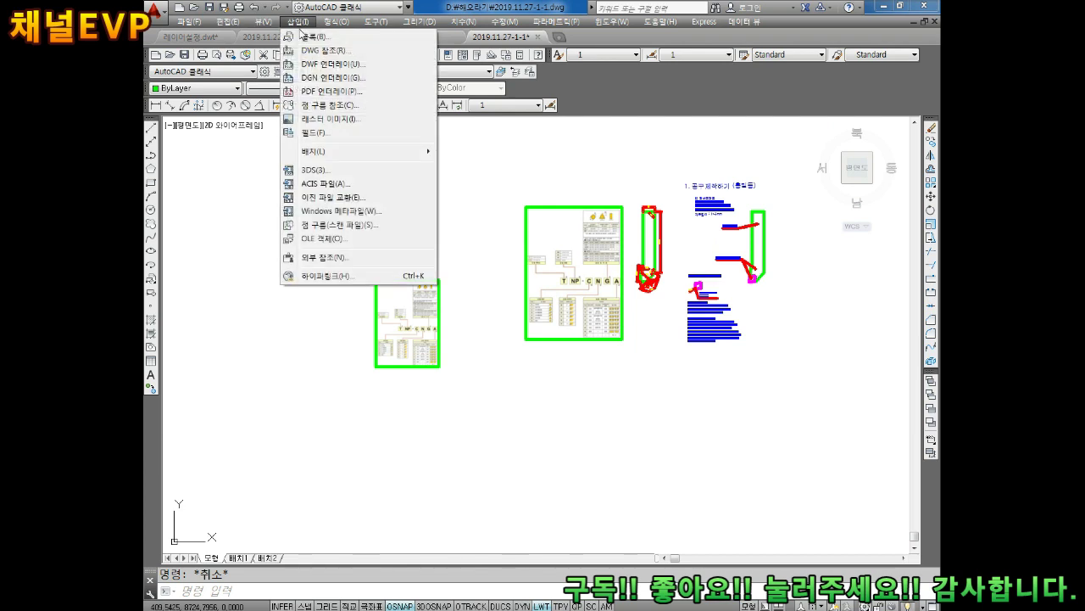
left_click(333, 119)
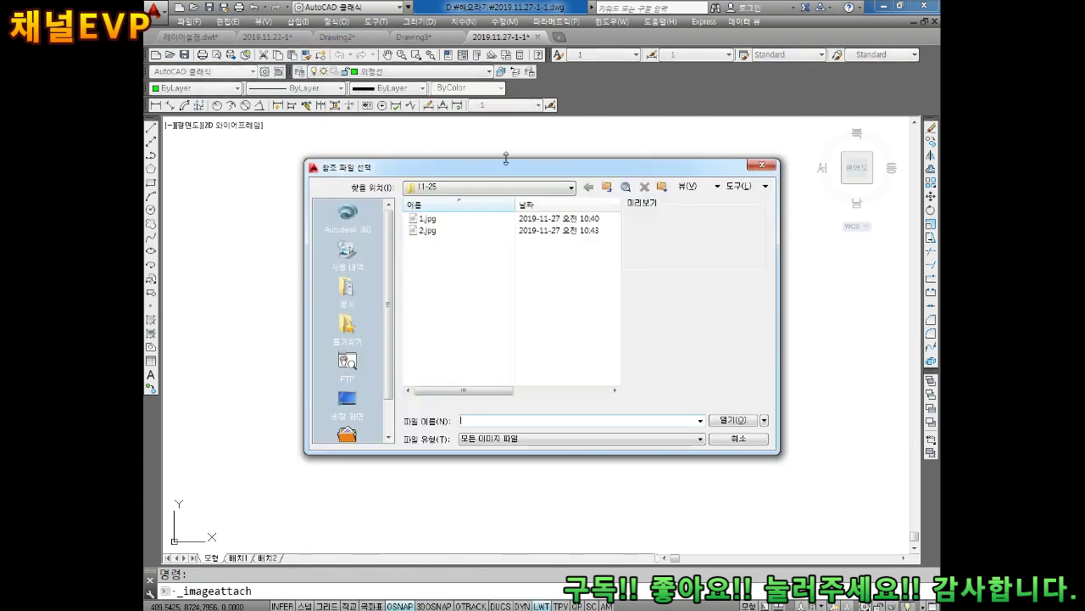
left_click(428, 231)
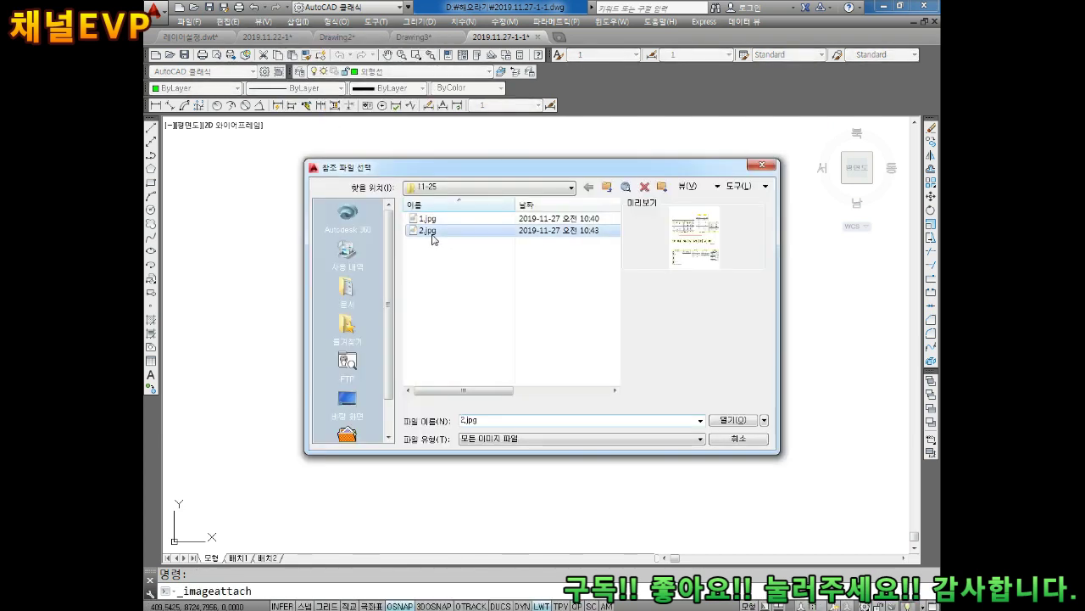
left_click(733, 421)
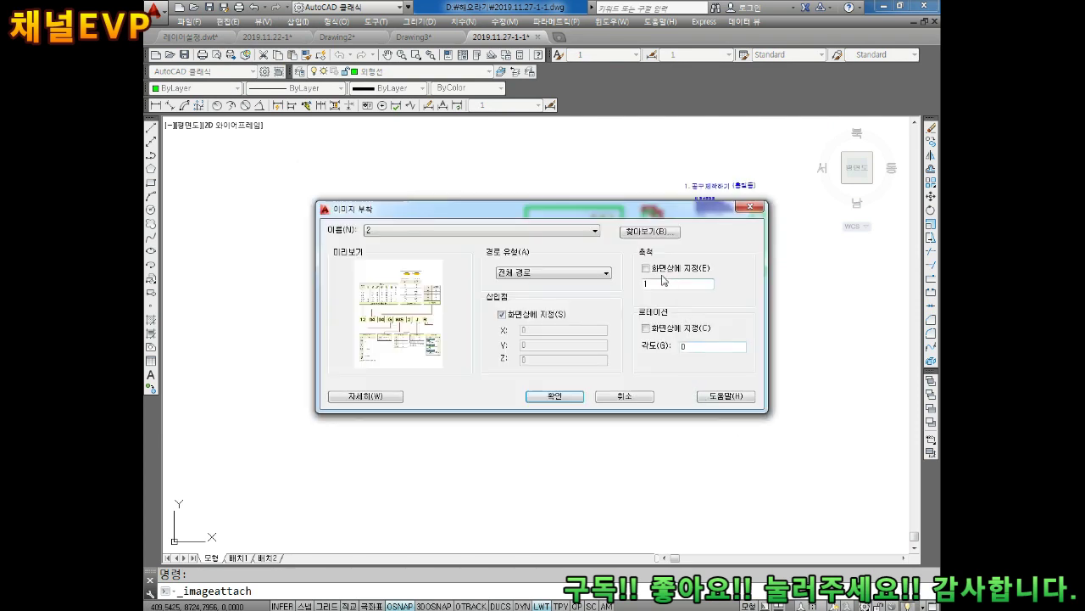
left_click(664, 270)
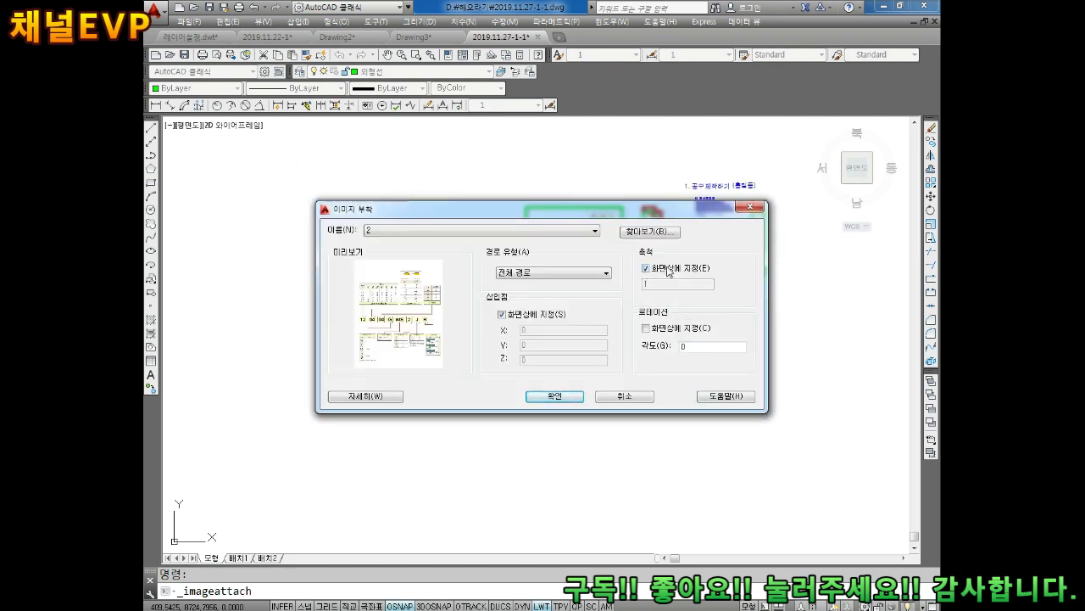
left_click(665, 270)
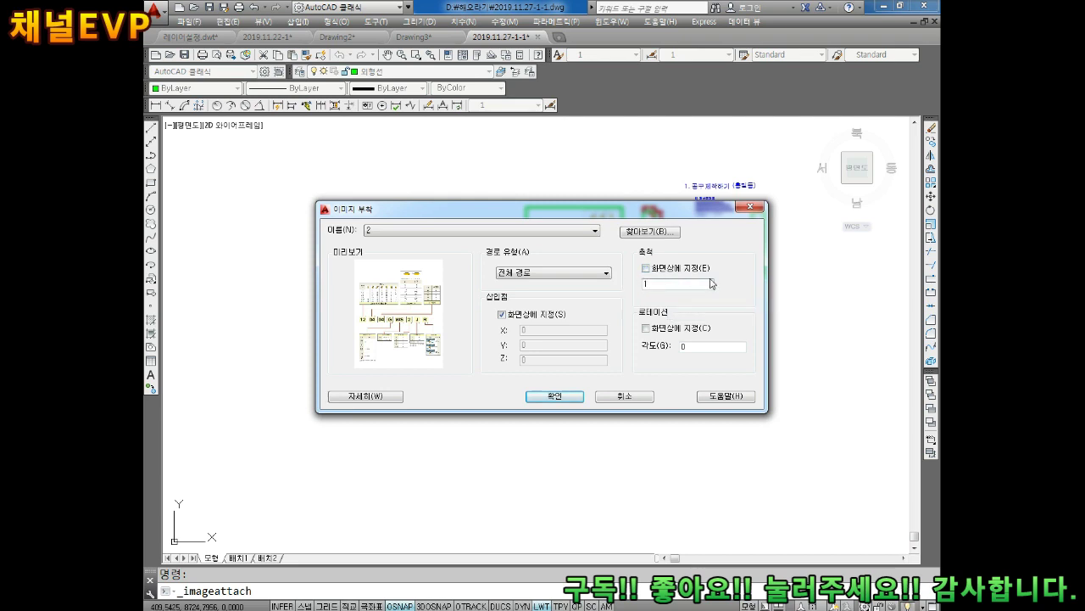
left_click(568, 394)
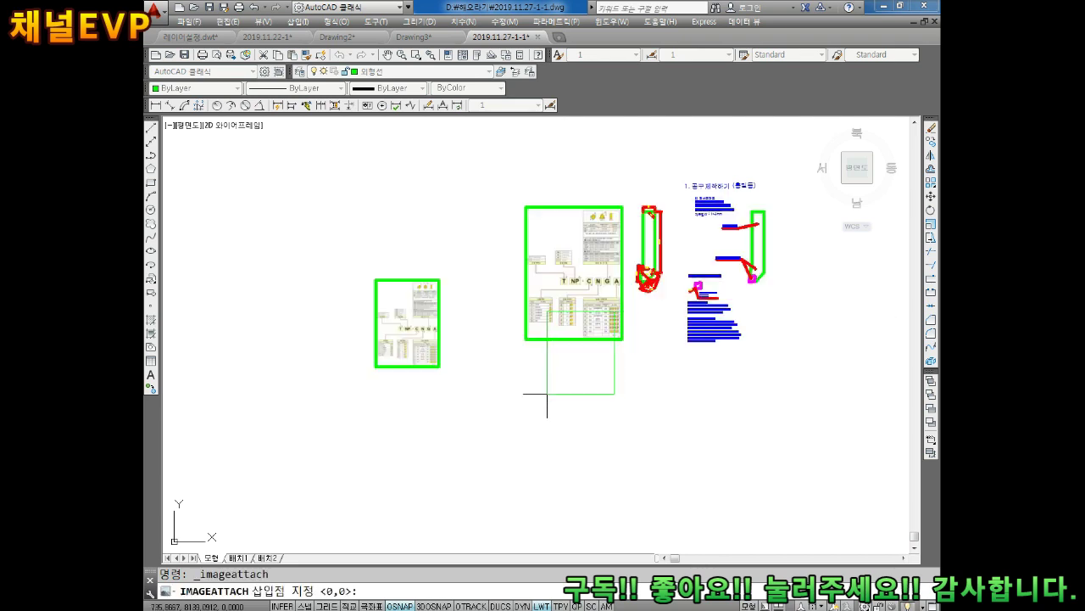
left_click(487, 429)
scroll(537, 394, "up", 2)
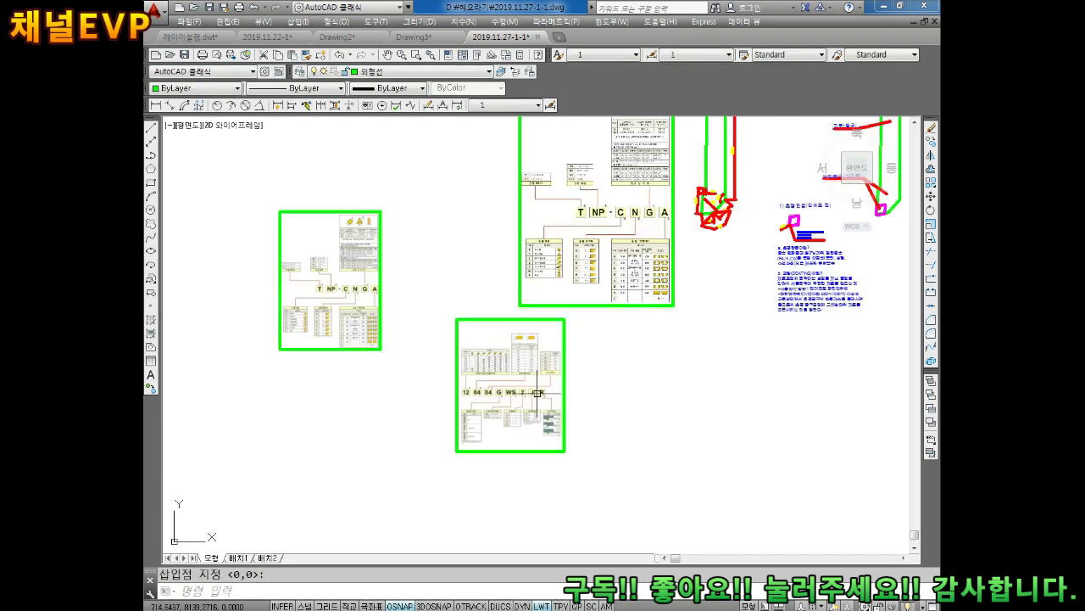
left_click(509, 347)
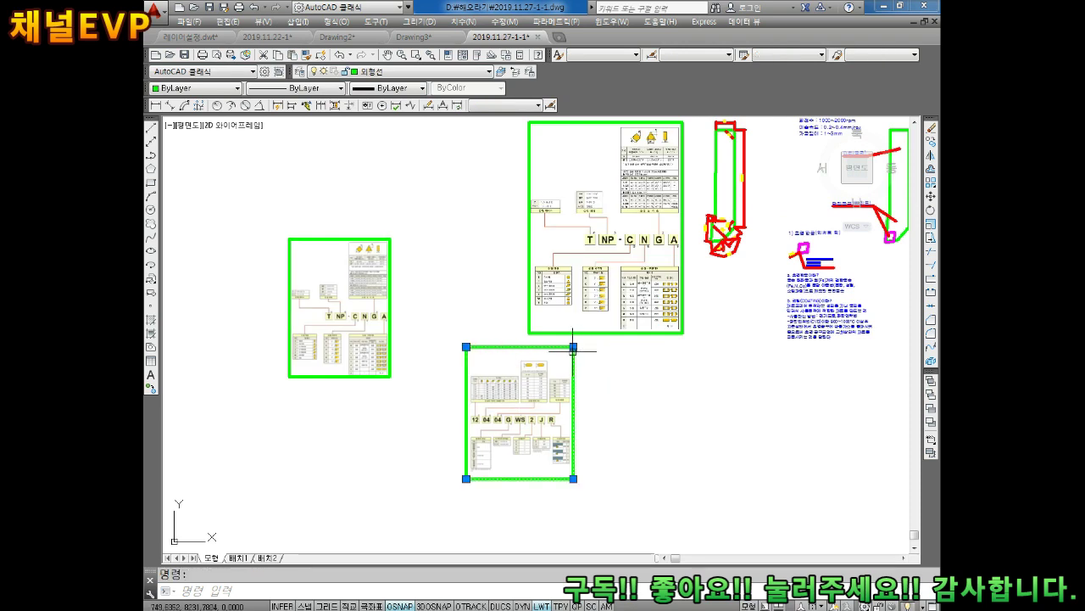
Enlarge the lower 2.jpg chart and delete the small left copy of the chart
left_click(573, 346)
left_click(603, 310)
key("Escape")
middle_click_drag(550, 310, 525, 331)
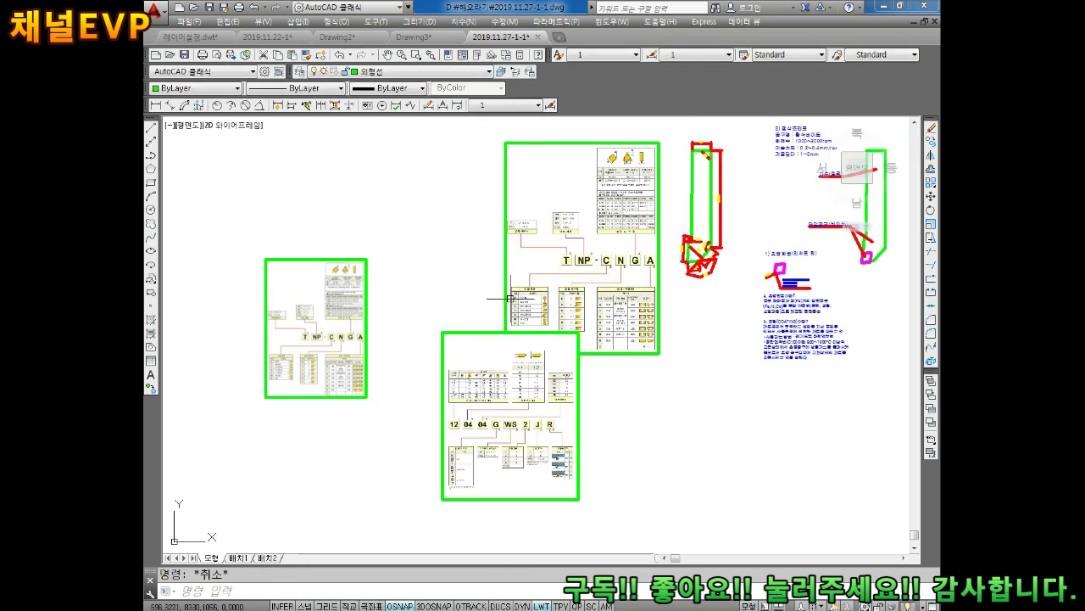
left_click(341, 312)
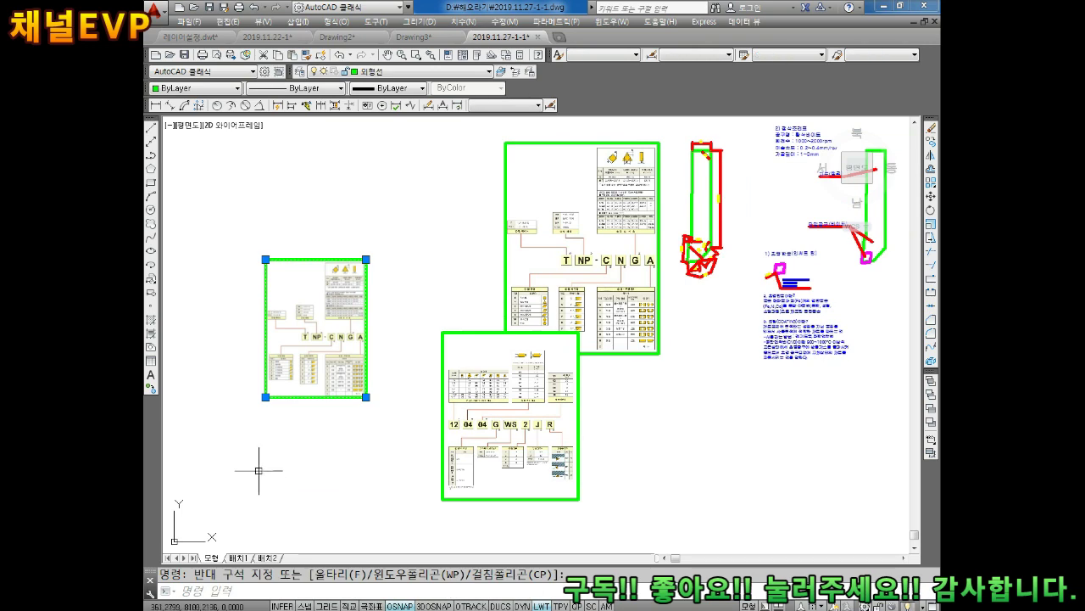
key("Delete")
middle_click_drag(561, 340, 524, 380)
Move the lower chart image directly beneath the upper chart
left_click(574, 183)
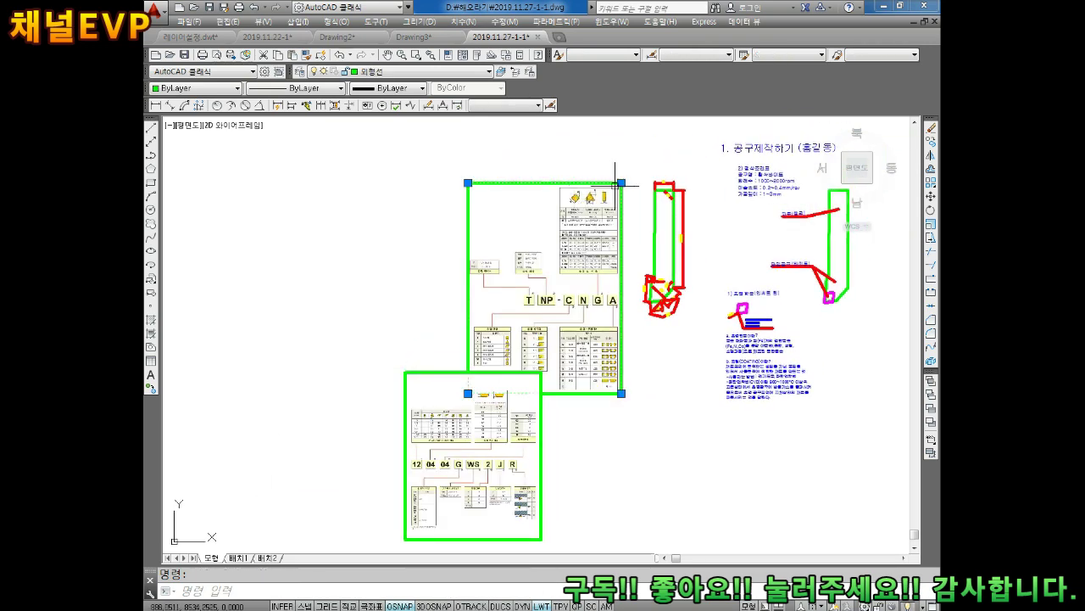
left_click(622, 183)
key("Escape")
middle_click_drag(504, 382, 469, 334)
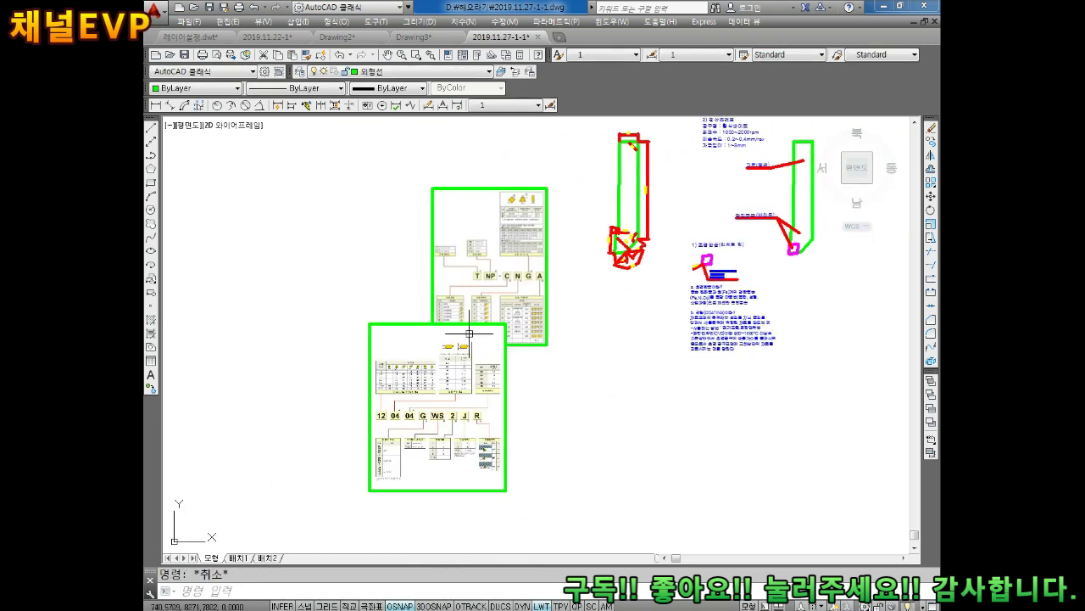
left_click(455, 326)
key("Escape")
type("m")
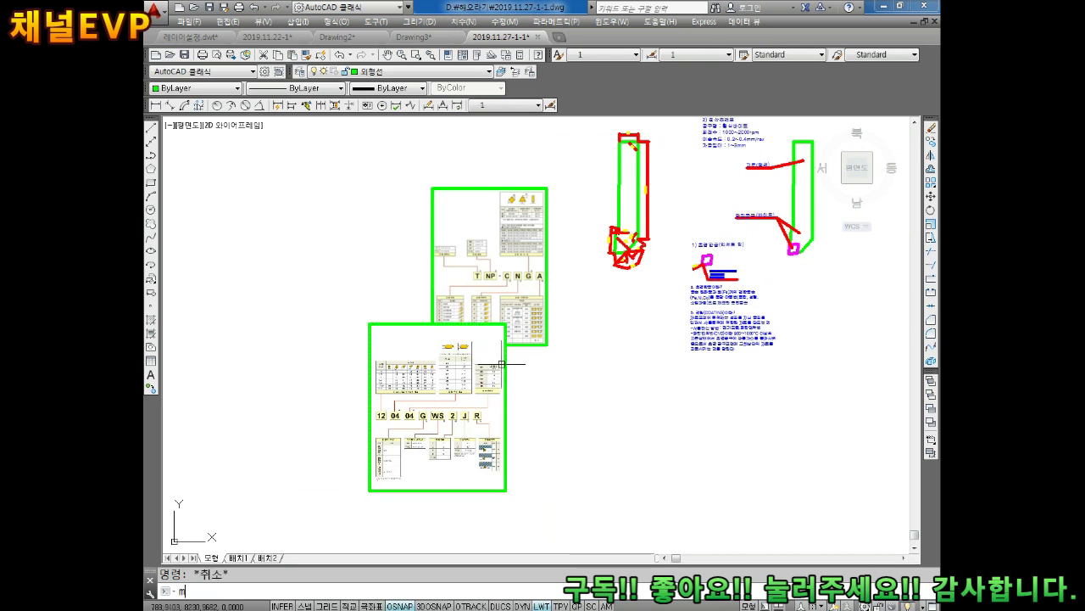
key("Return")
left_click(427, 303)
left_click(417, 323)
key("Return")
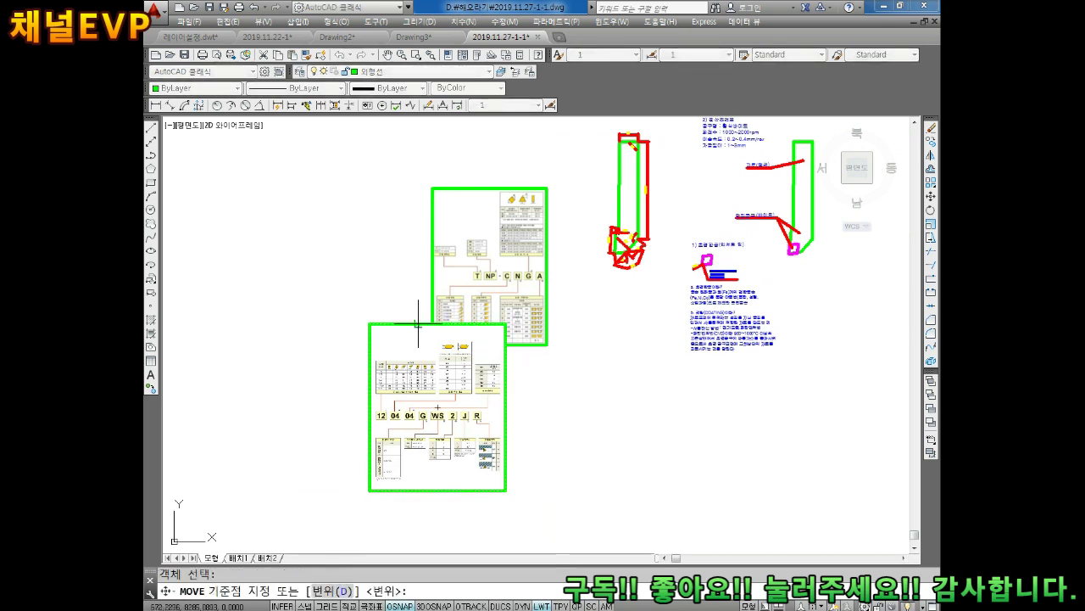
left_click(418, 323)
left_click(460, 354)
key("Escape")
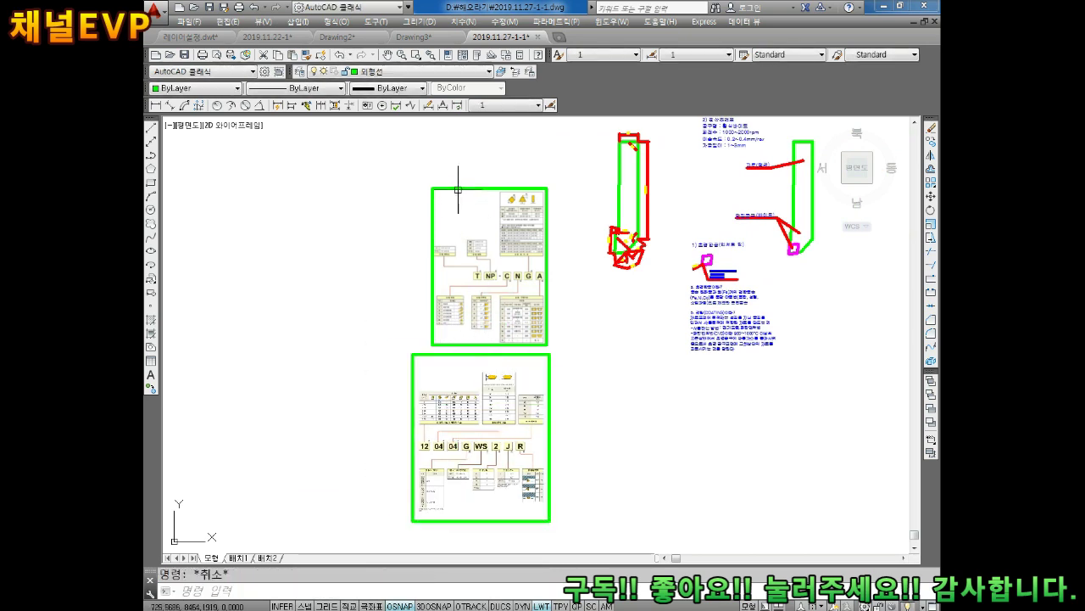
Stretch both chart images to fill their green frames and dismiss the out-of-memory error
left_click(458, 189)
left_click(433, 188)
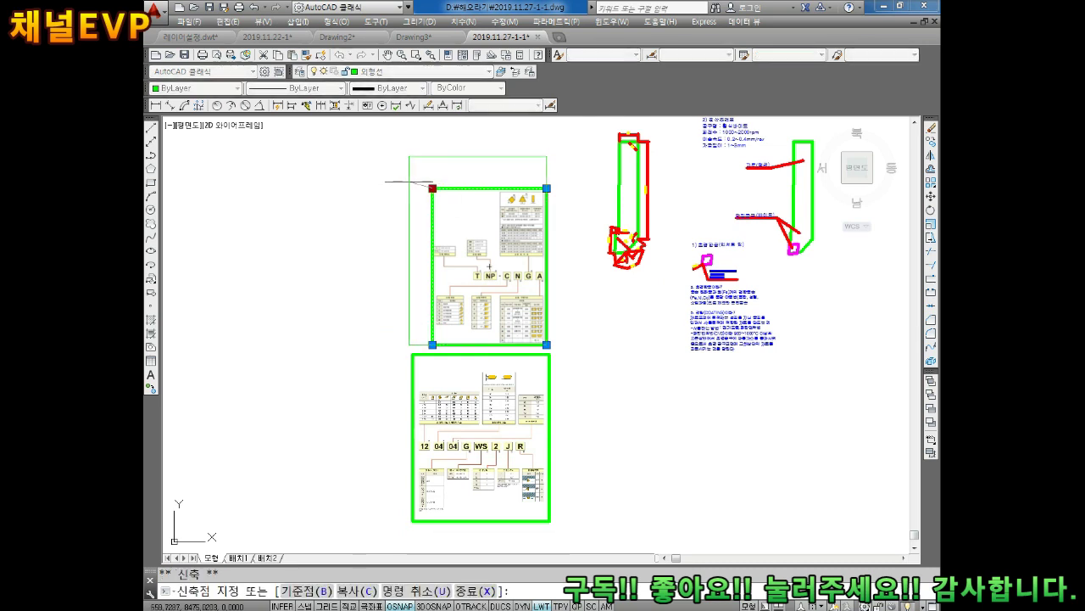
left_click(409, 156)
key("Escape")
left_click(460, 355)
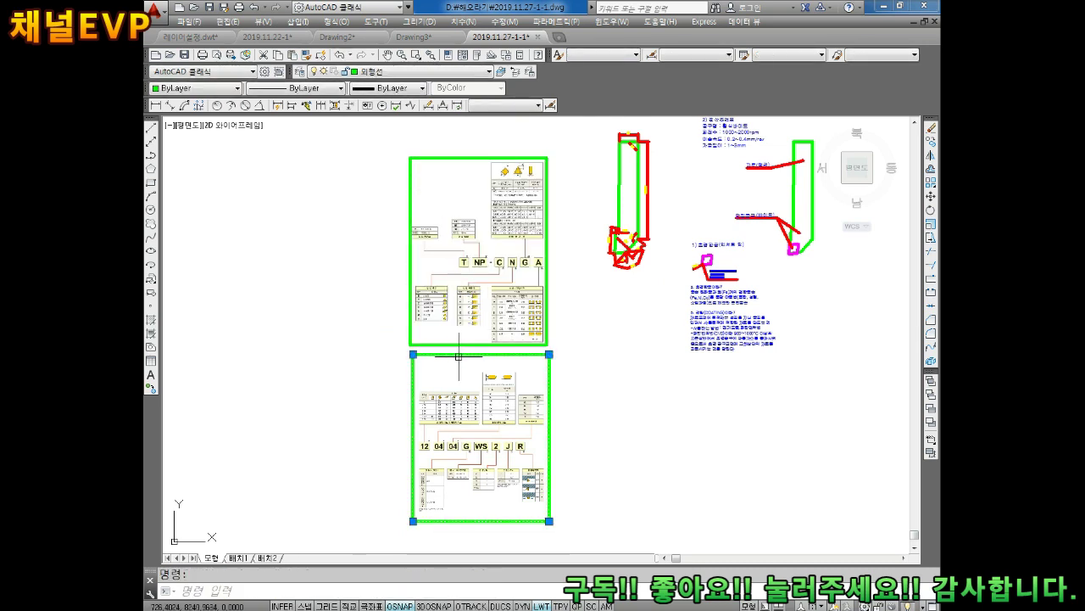
left_click(413, 353)
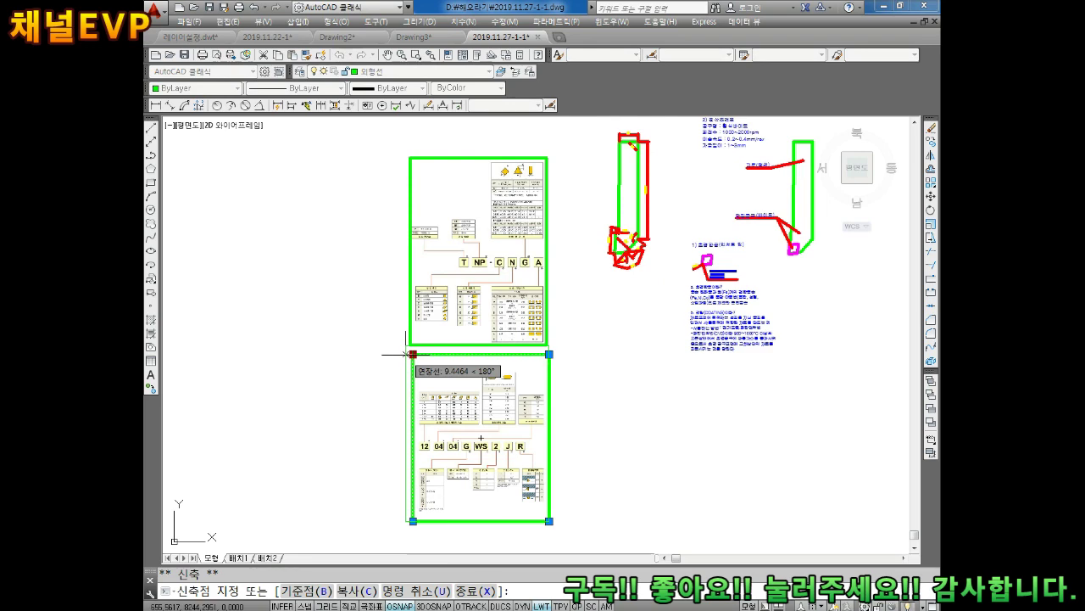
left_click(406, 346)
key("Escape")
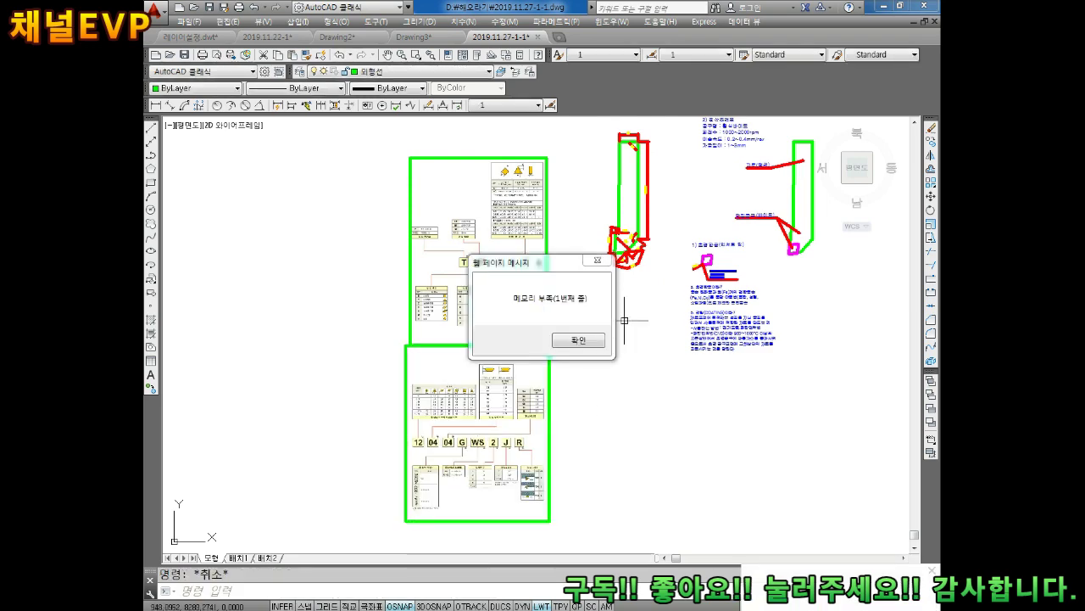
left_click(579, 341)
Copy an existing heading to just above the upper chart
middle_click_drag(442, 109, 450, 184)
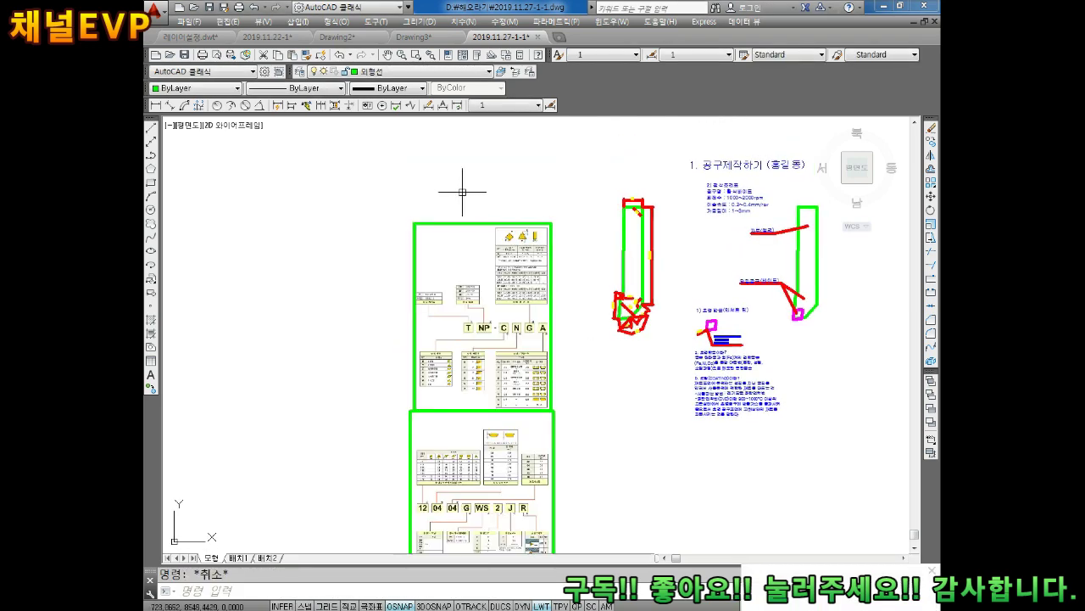
scroll(560, 234, "up", 3)
scroll(583, 265, "down", 3)
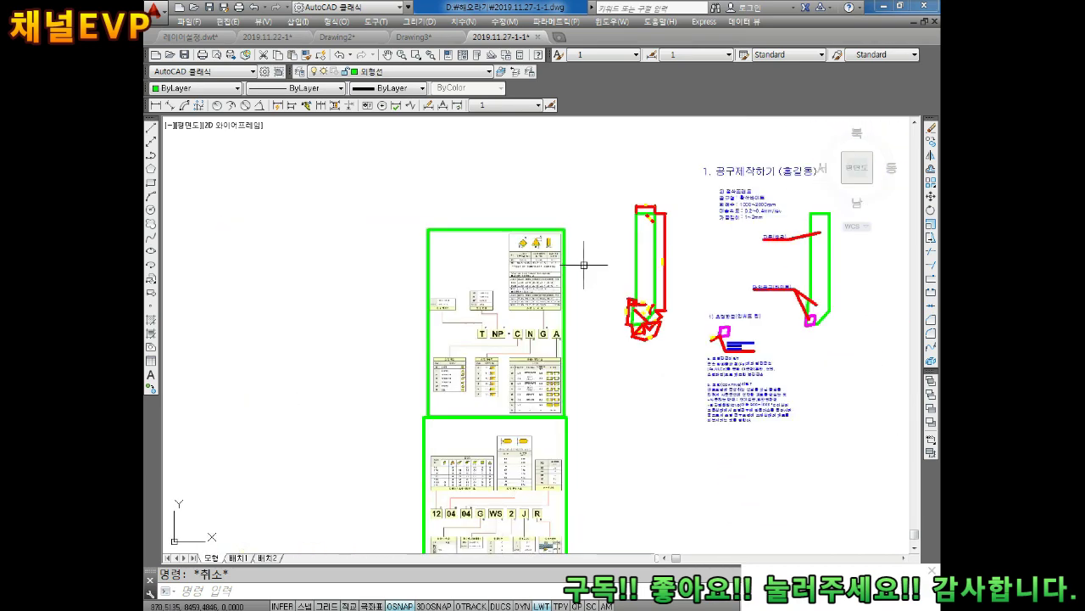
type("c")
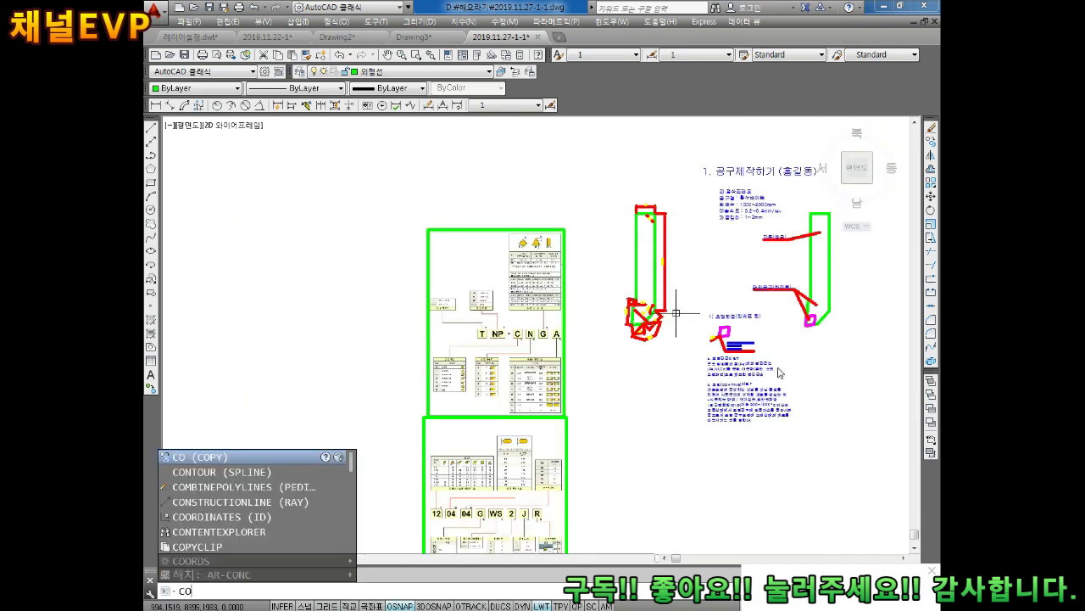
key("Return")
left_click(674, 314)
middle_click_drag(487, 229, 496, 238)
scroll(496, 239, "up", 3)
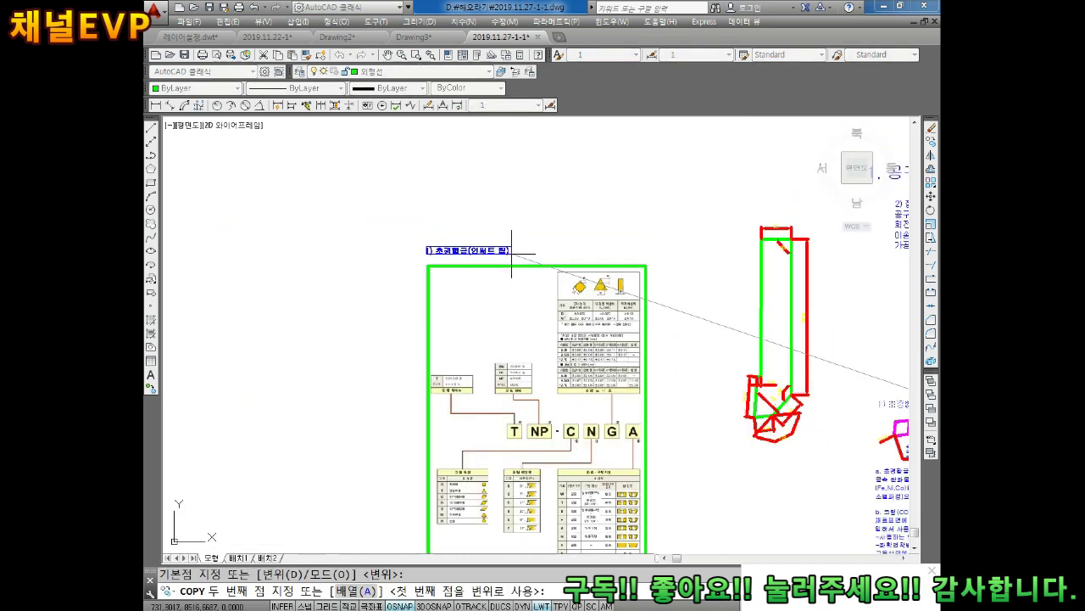
key("Escape")
Retype the copied heading as '공구선택 시 참고자료', widening the text box to fit
double_click(494, 249)
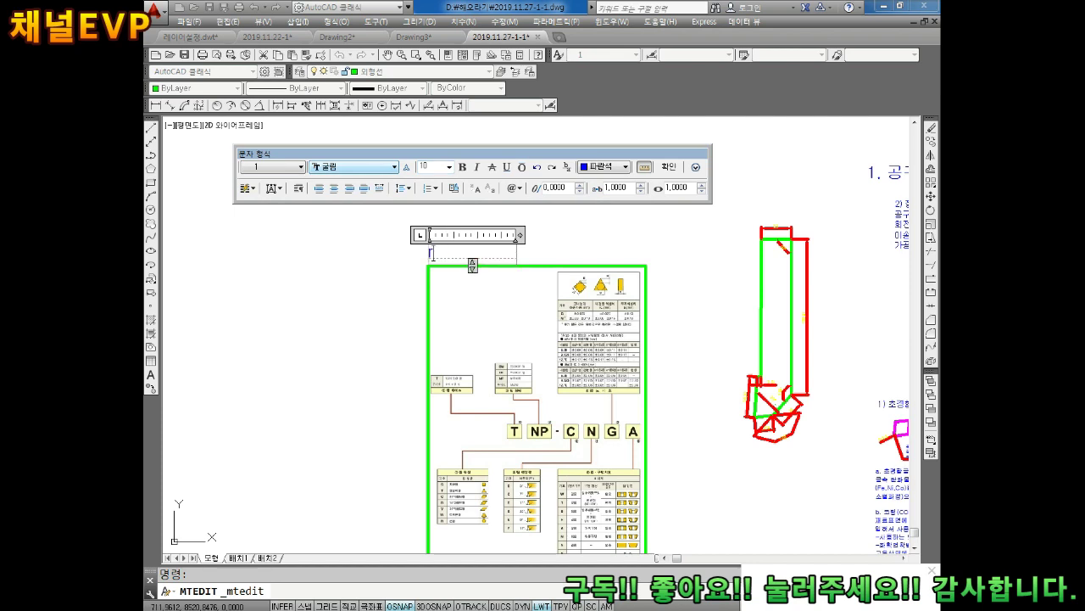
type("공ㄱ구선택시")
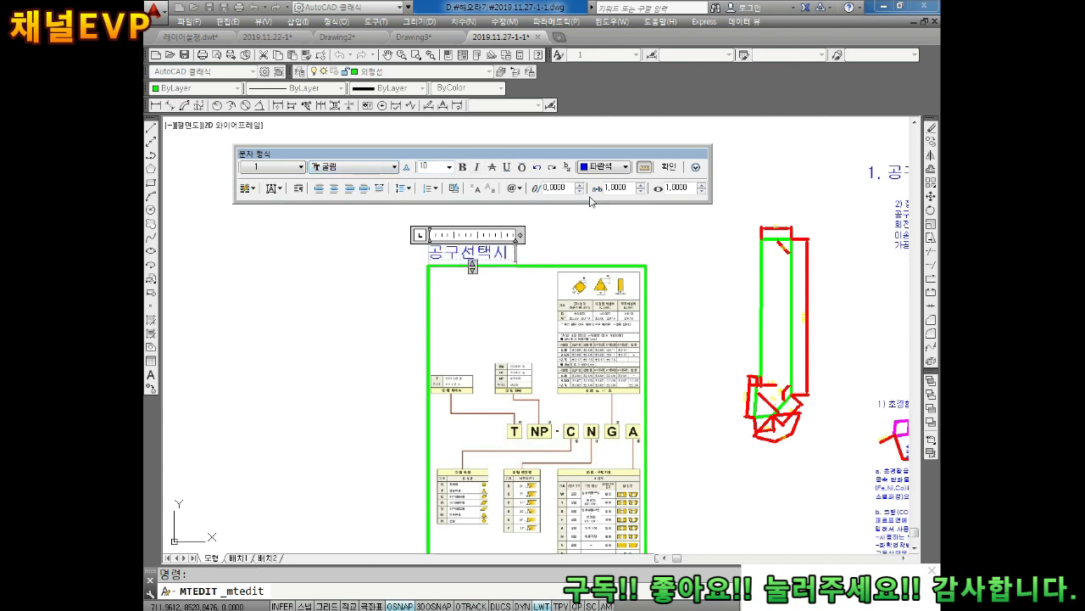
scroll(531, 237, "up", 4)
left_click_drag(491, 260, 745, 258)
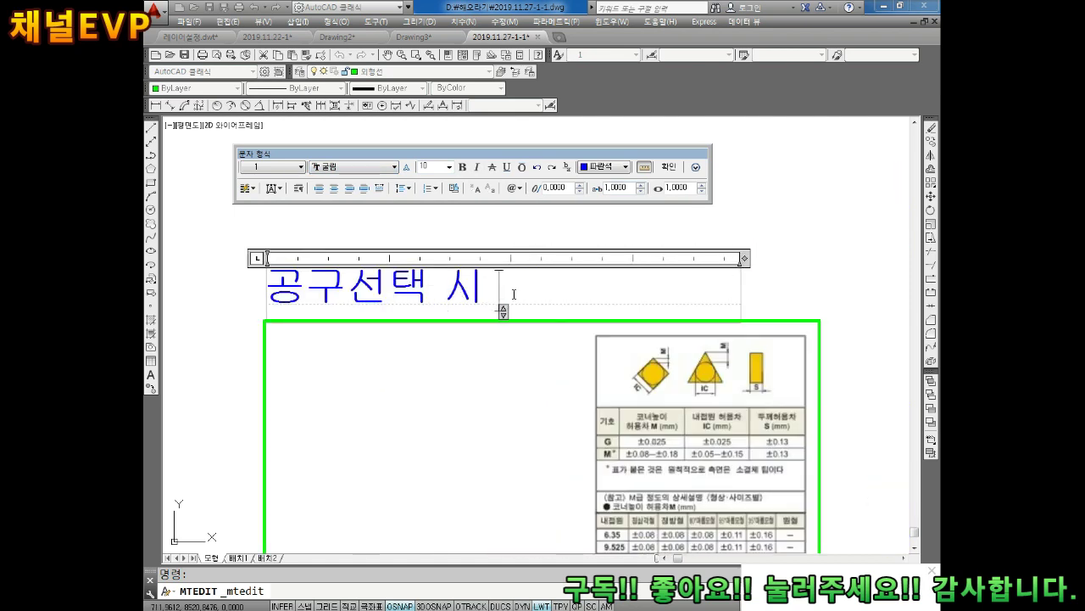
type("참고")
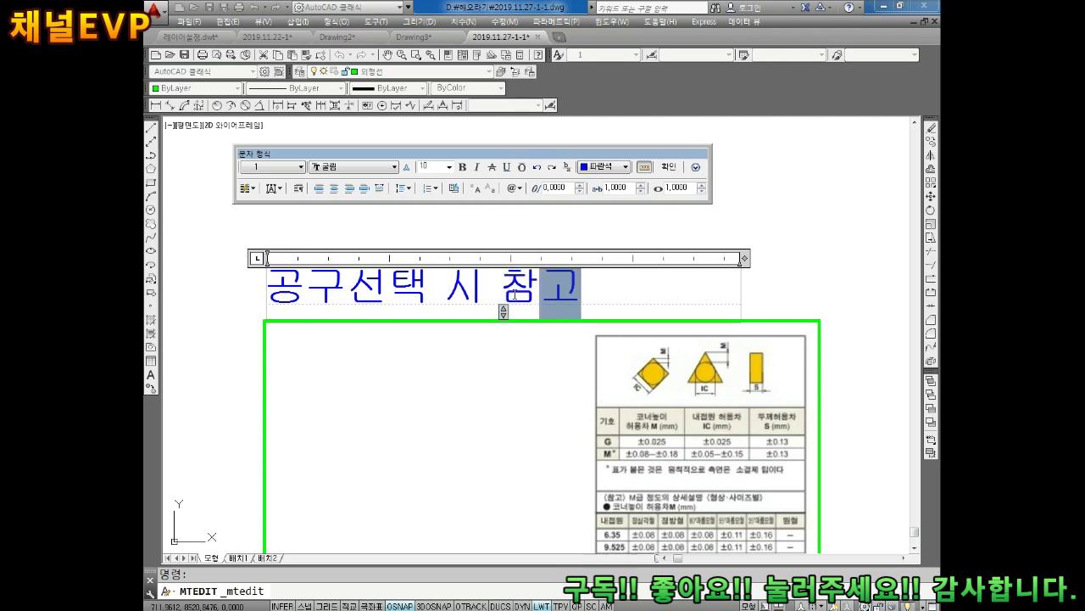
type("자료")
left_click(632, 361)
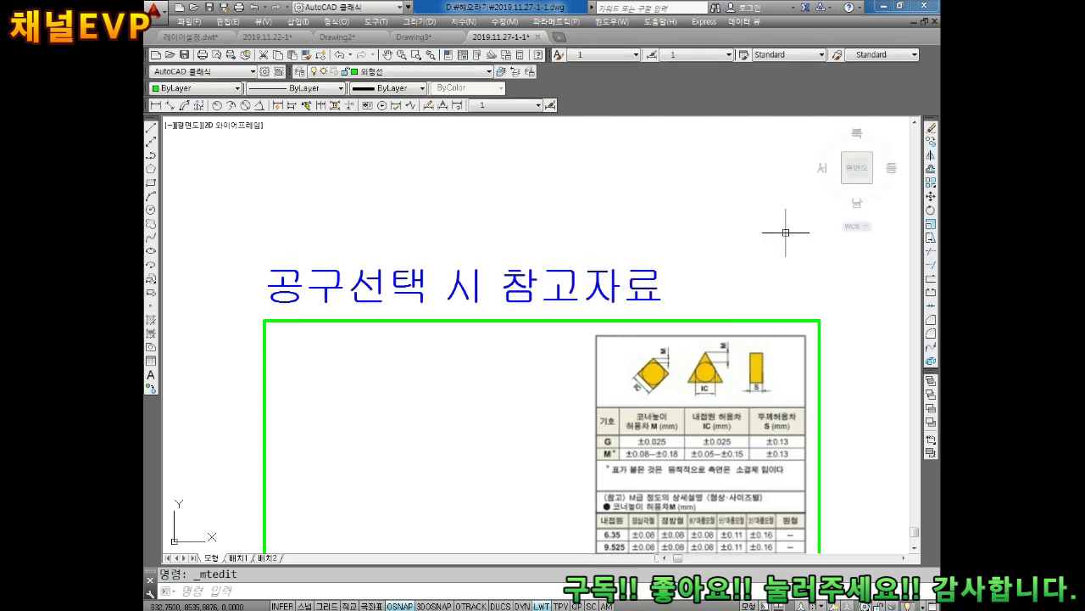
Zoom and pan to see the whole sheet, cancelling the leftover edit command
scroll(824, 308, "down", 2)
scroll(824, 308, "down", 2)
scroll(783, 356, "down", 4)
scroll(625, 278, "up", 2)
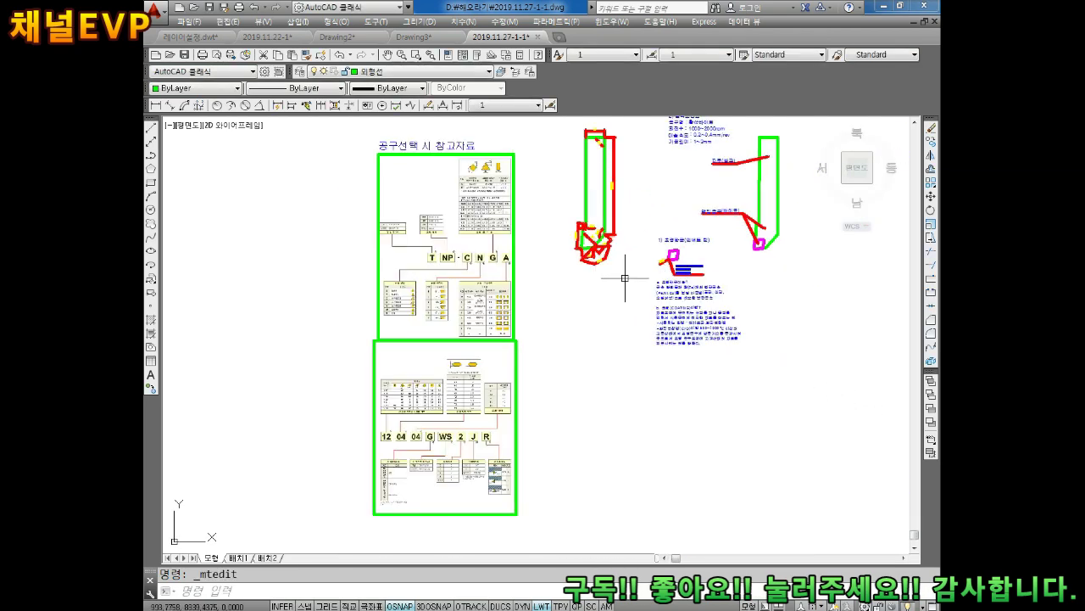
middle_click_drag(638, 299, 625, 322)
key("Escape")
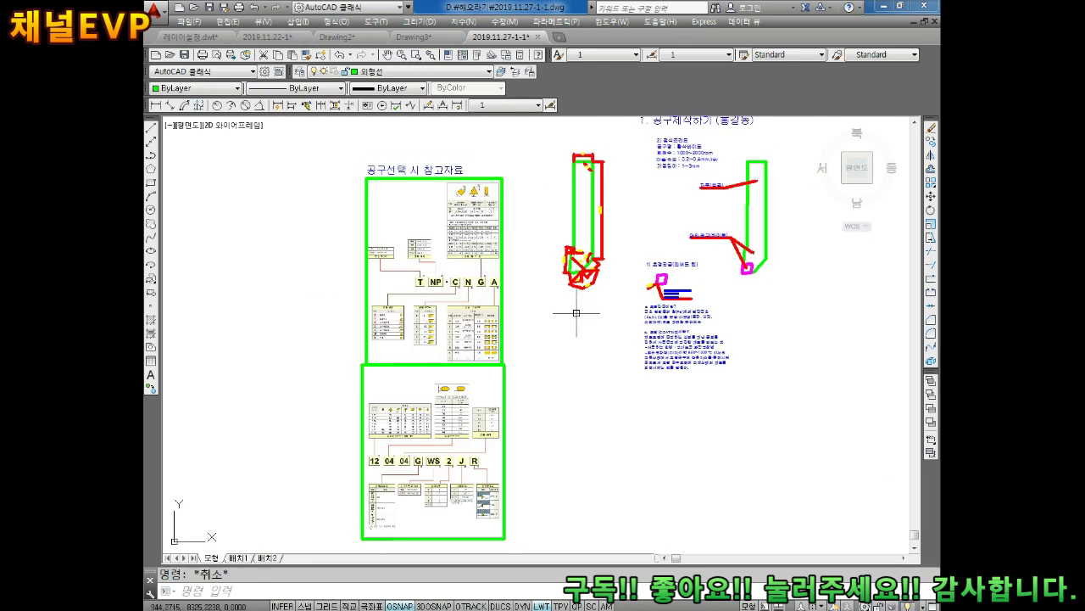
scroll(543, 303, "down", 2)
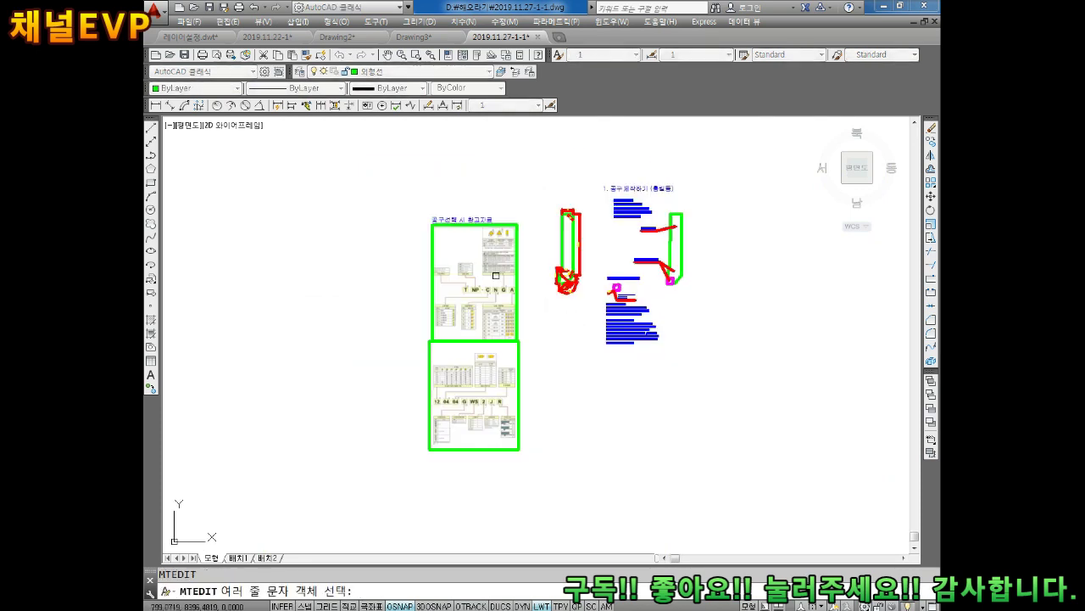
Move the chart column and its title up and right, closer to the notes
type("m")
key("Return")
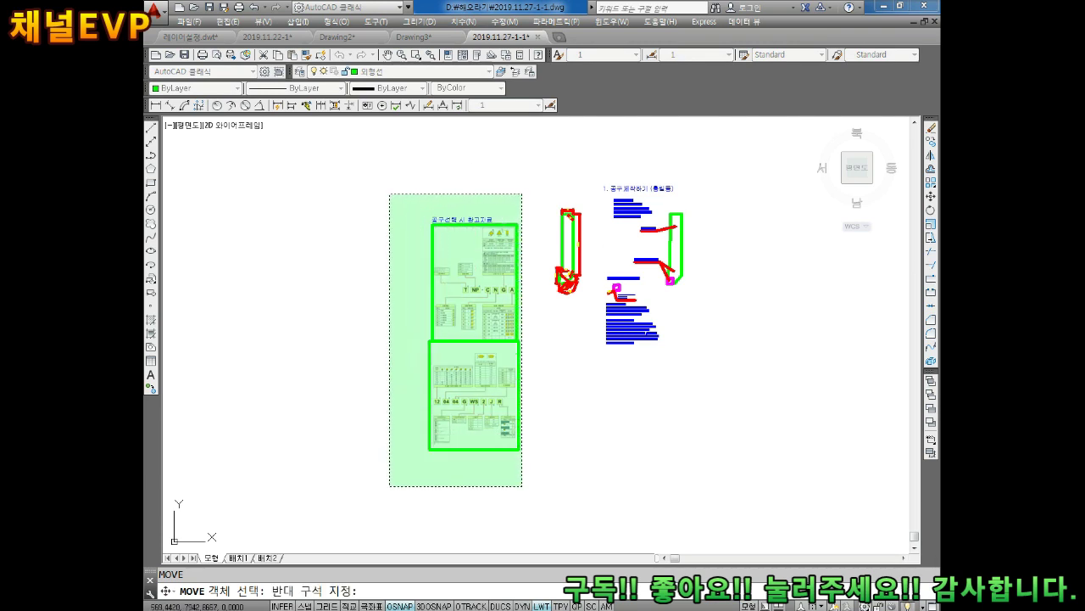
left_click_drag(521, 195, 389, 486)
key("Return")
left_click(422, 307)
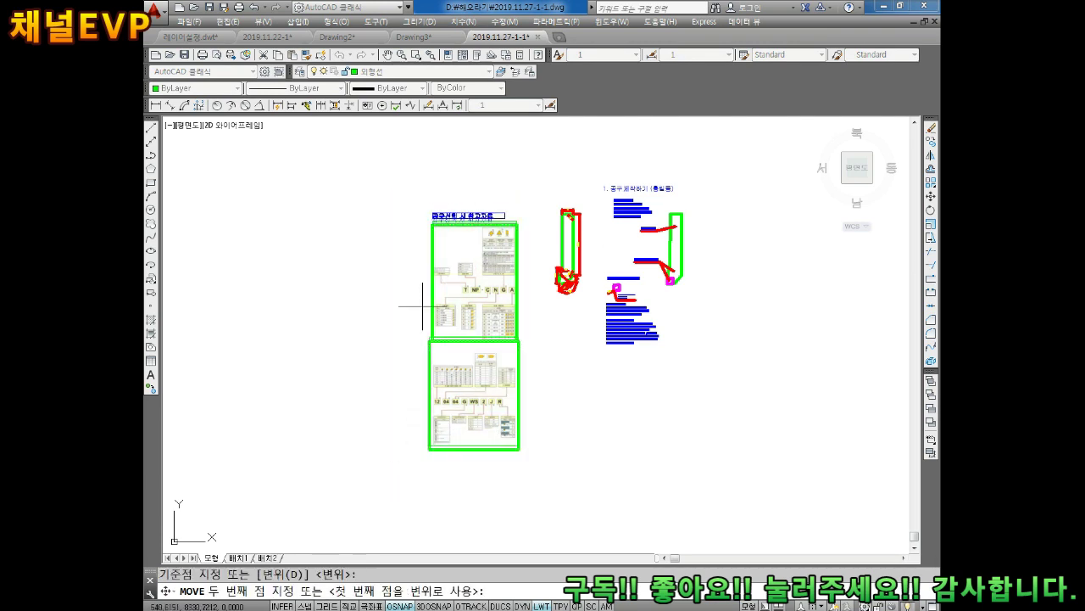
left_click(444, 248)
key("Escape")
Erase the red-and-green tool sketch on the left beside the charts
scroll(577, 234, "up", 1)
scroll(557, 276, "up", 1)
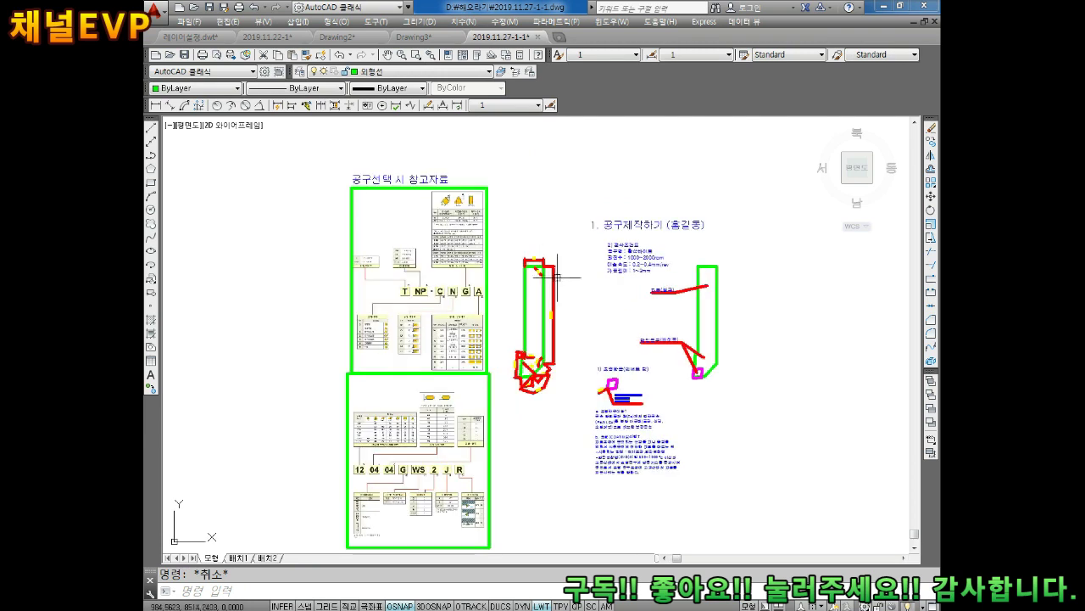
middle_click_drag(560, 350, 547, 303)
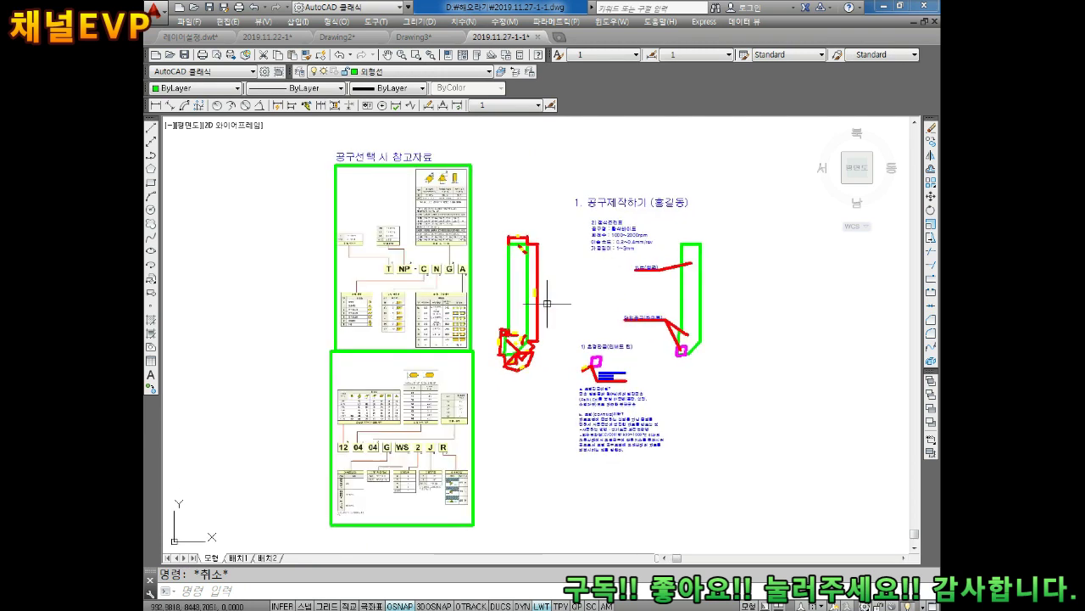
left_click(559, 233)
left_click(497, 375)
key("Delete")
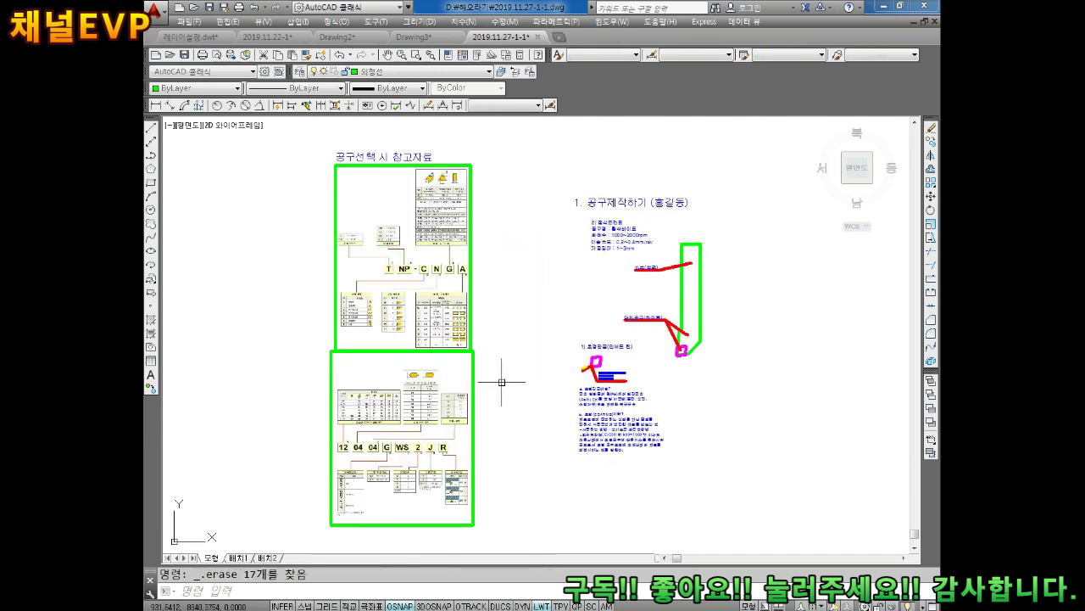
Start moving the title objects, then cancel without moving them and pan the view left
type("m")
key("Return")
left_click(511, 136)
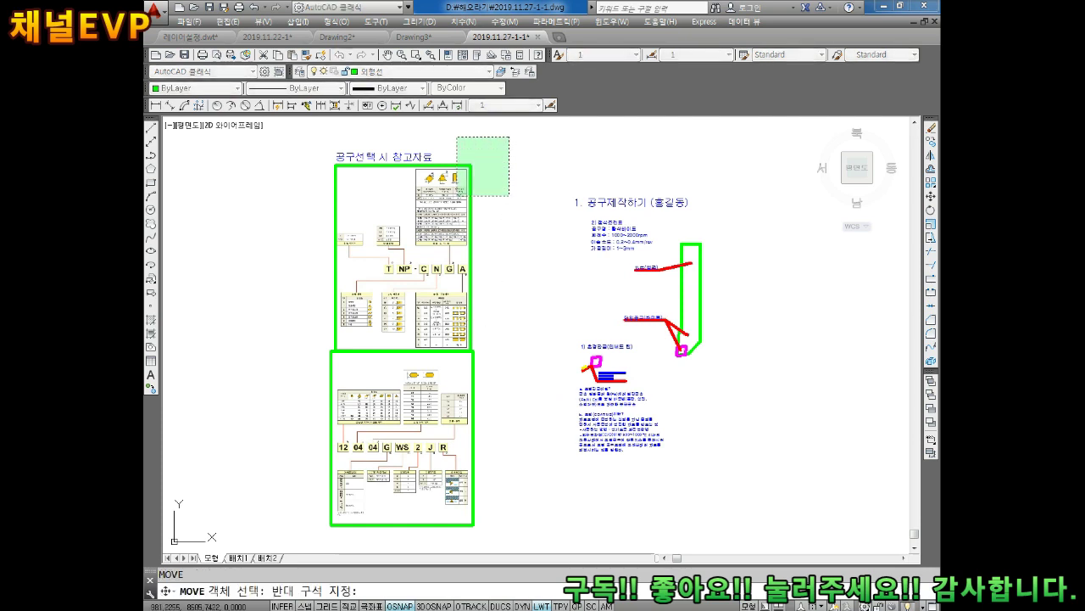
left_click(285, 543)
key("Return")
left_click(464, 301)
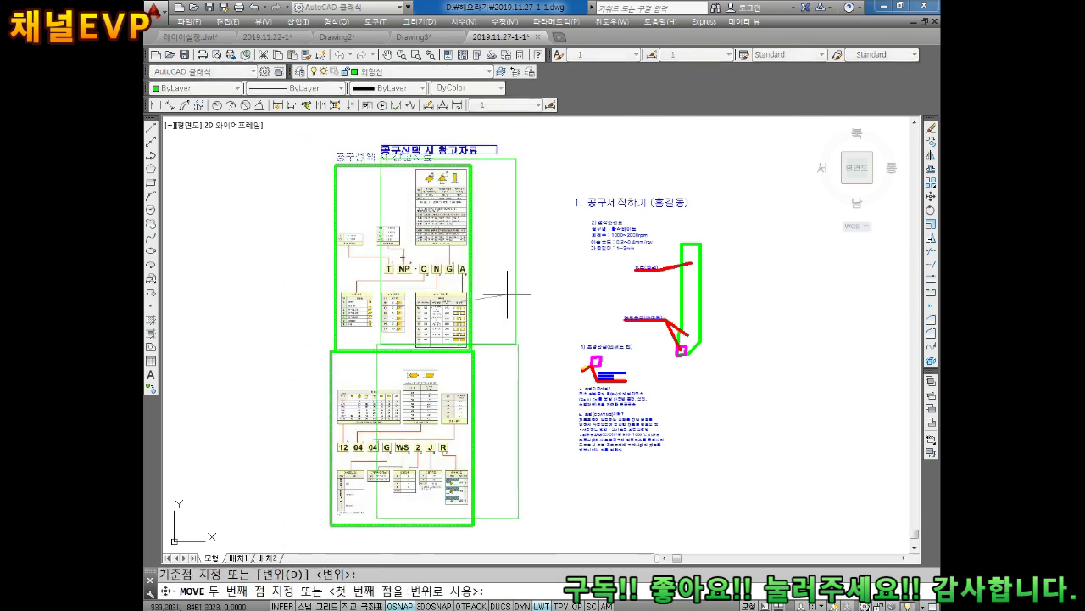
key("Escape")
middle_click_drag(644, 297, 556, 288)
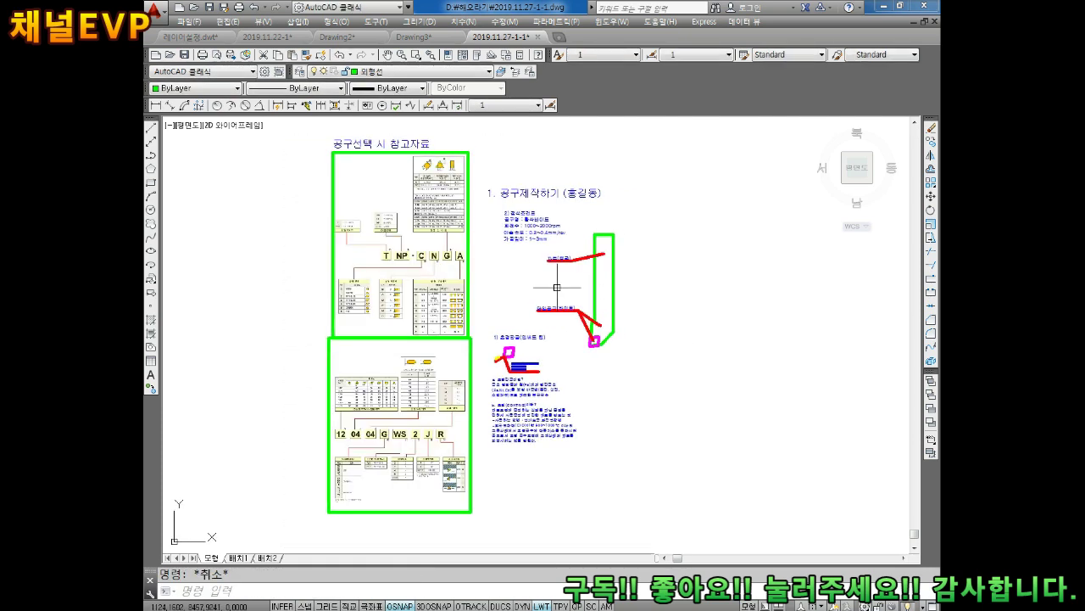